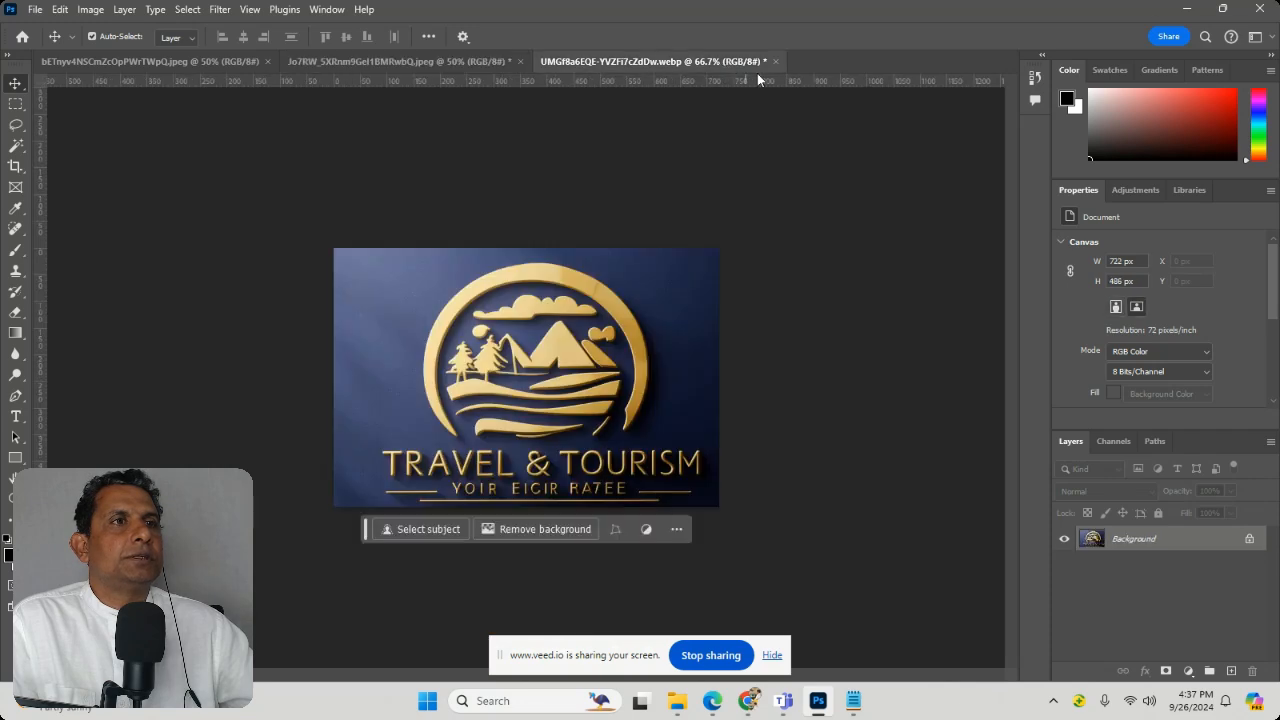
Step: Close the Travel & Tourism logo without saving and open iaA41TzVSSek00uBRH41qQ from the logos folder in webinar_travel
{"action": "left_click", "coordinate": [775, 62]}
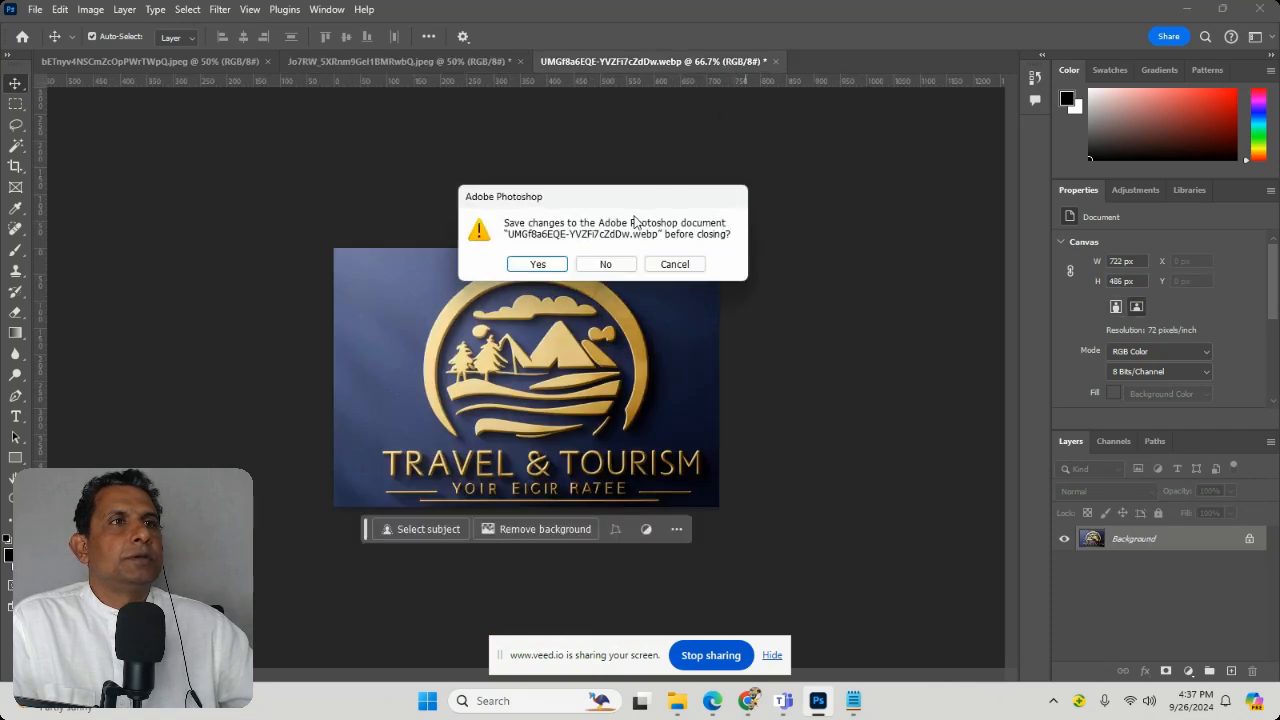
{"action": "left_click", "coordinate": [606, 263]}
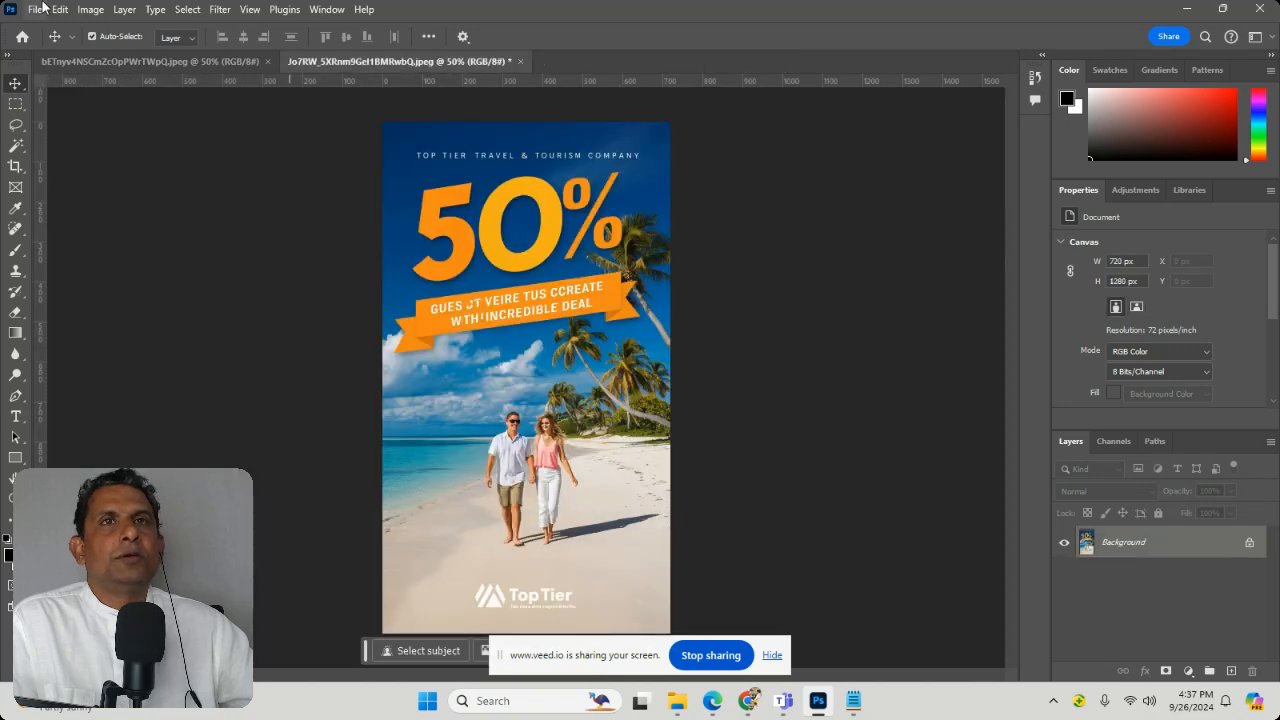
{"action": "left_click", "coordinate": [40, 12]}
{"action": "left_click", "coordinate": [52, 42]}
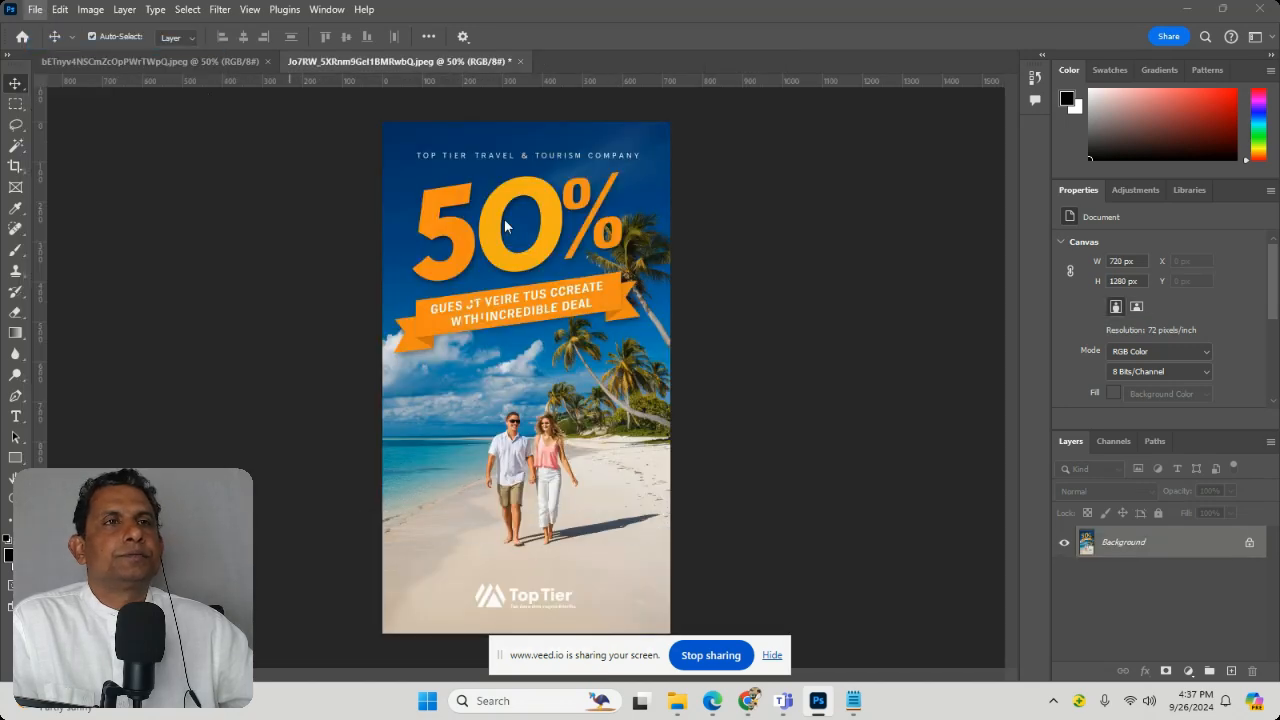
{"action": "left_click", "coordinate": [258, 46]}
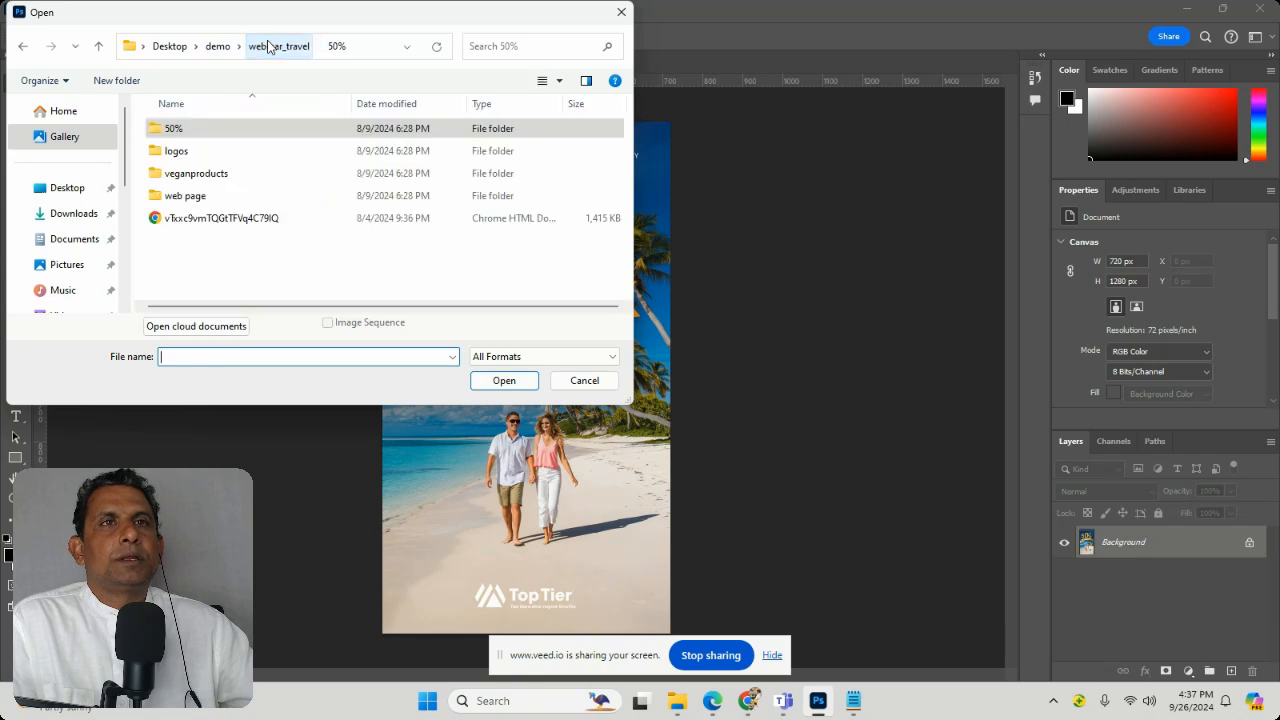
{"action": "double_click", "coordinate": [200, 150]}
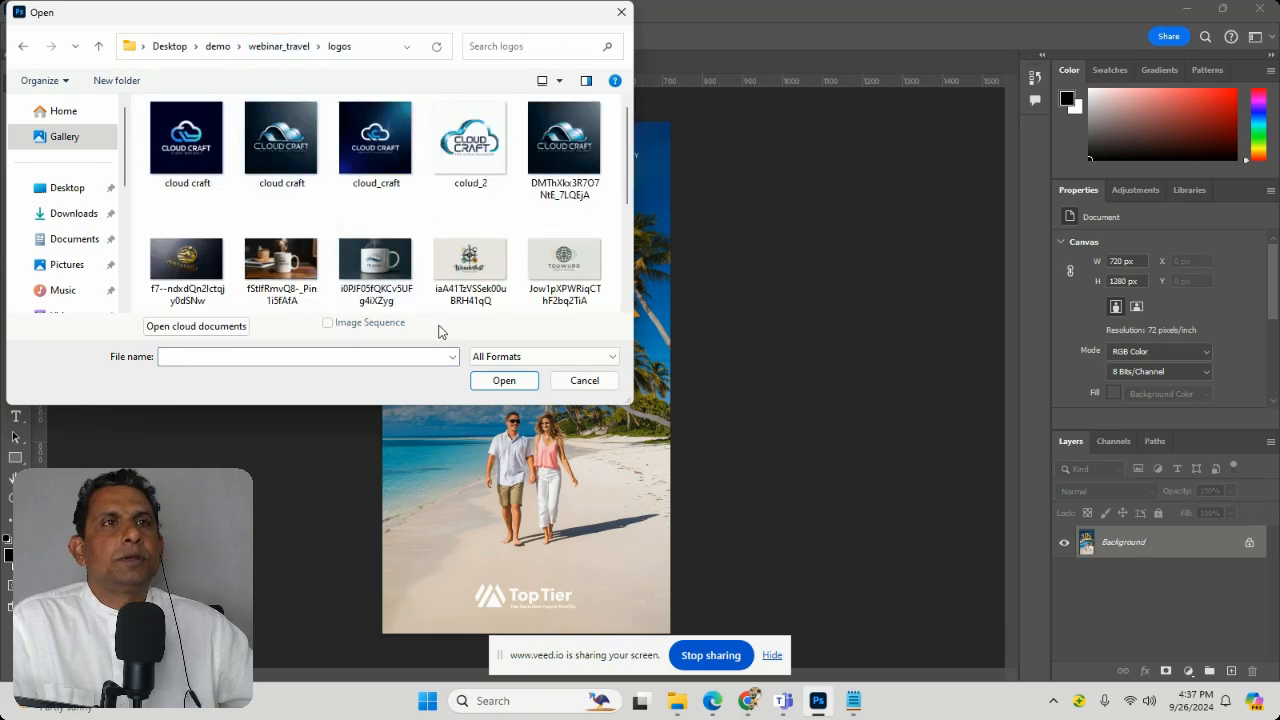
{"action": "scroll", "coordinate": [454, 258], "scroll_direction": "down", "scroll_amount": 2}
{"action": "left_click", "coordinate": [545, 262]}
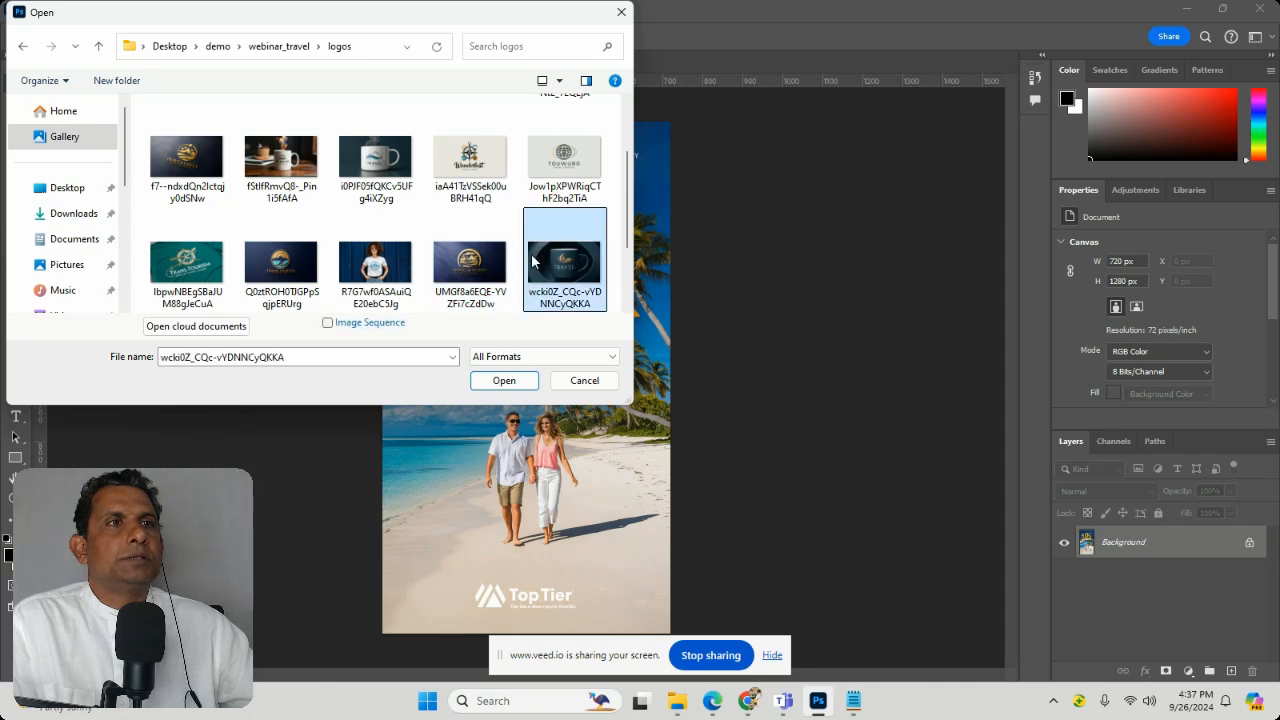
{"action": "left_click", "coordinate": [478, 262]}
{"action": "left_click", "coordinate": [475, 174]}
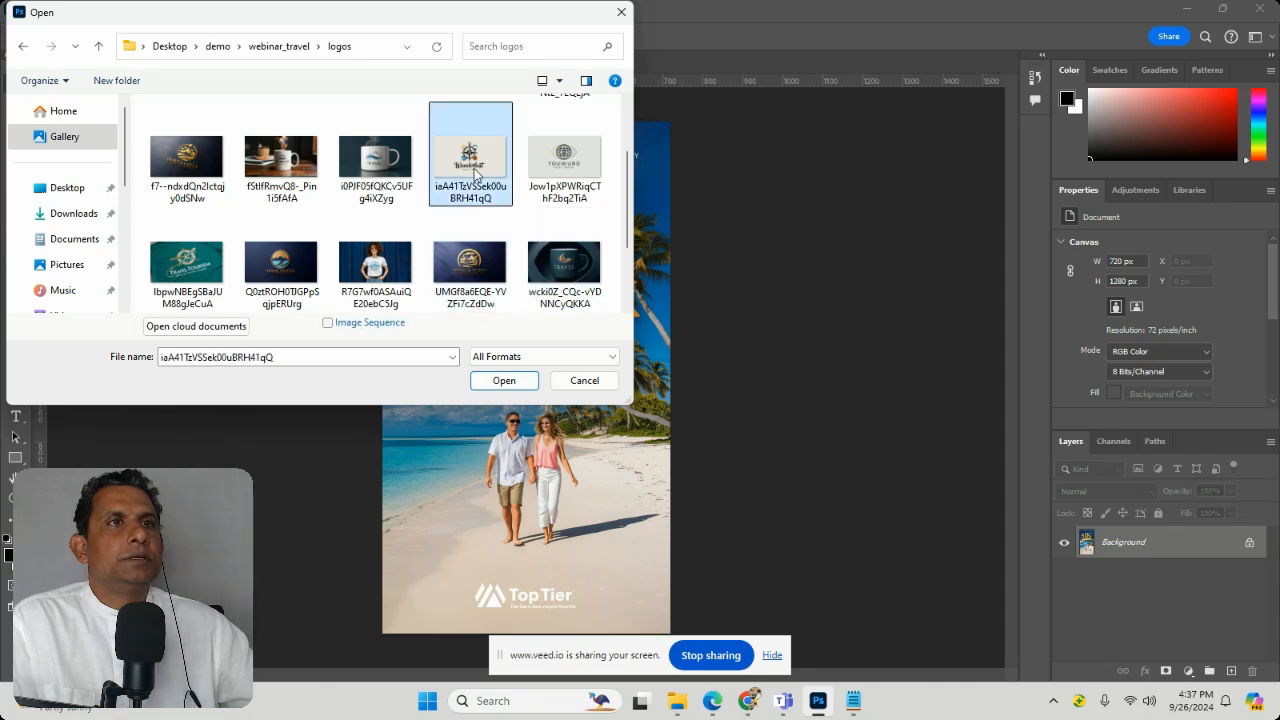
{"action": "left_click", "coordinate": [520, 381]}
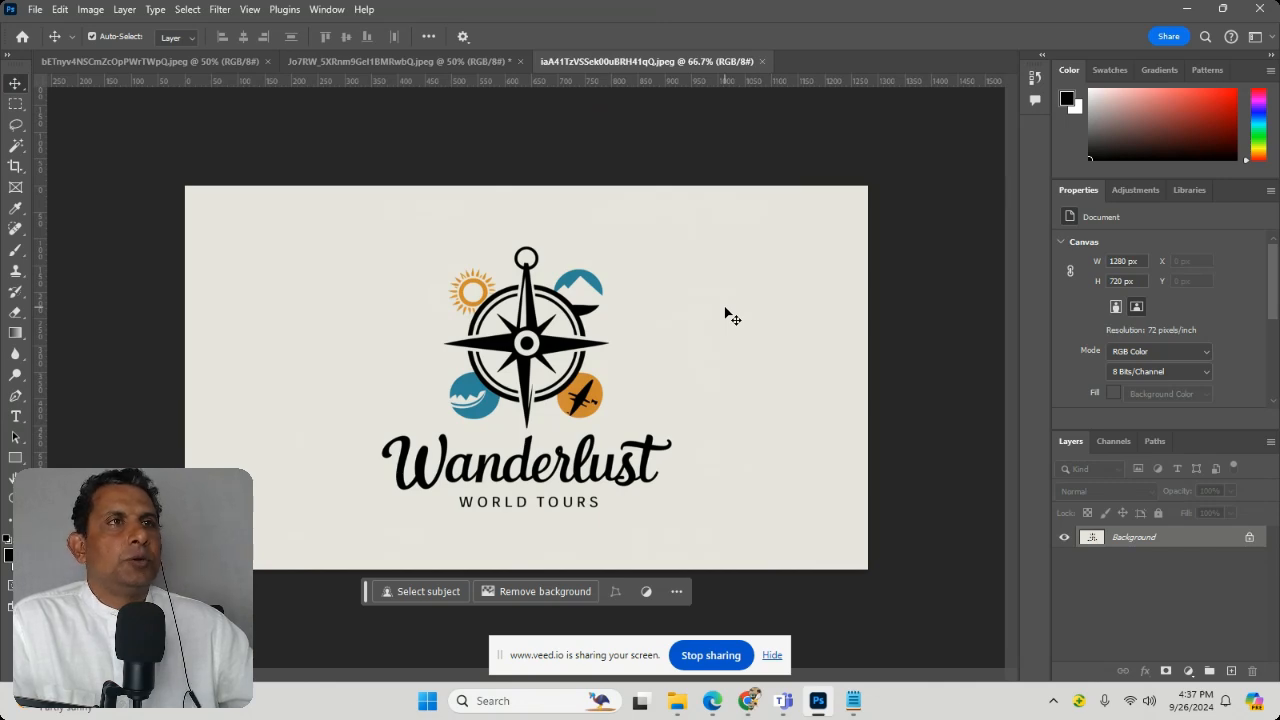
Step: Bring the "Adventurous 50%" flyer document with the couple holding a map to the front
{"action": "left_click", "coordinate": [443, 70]}
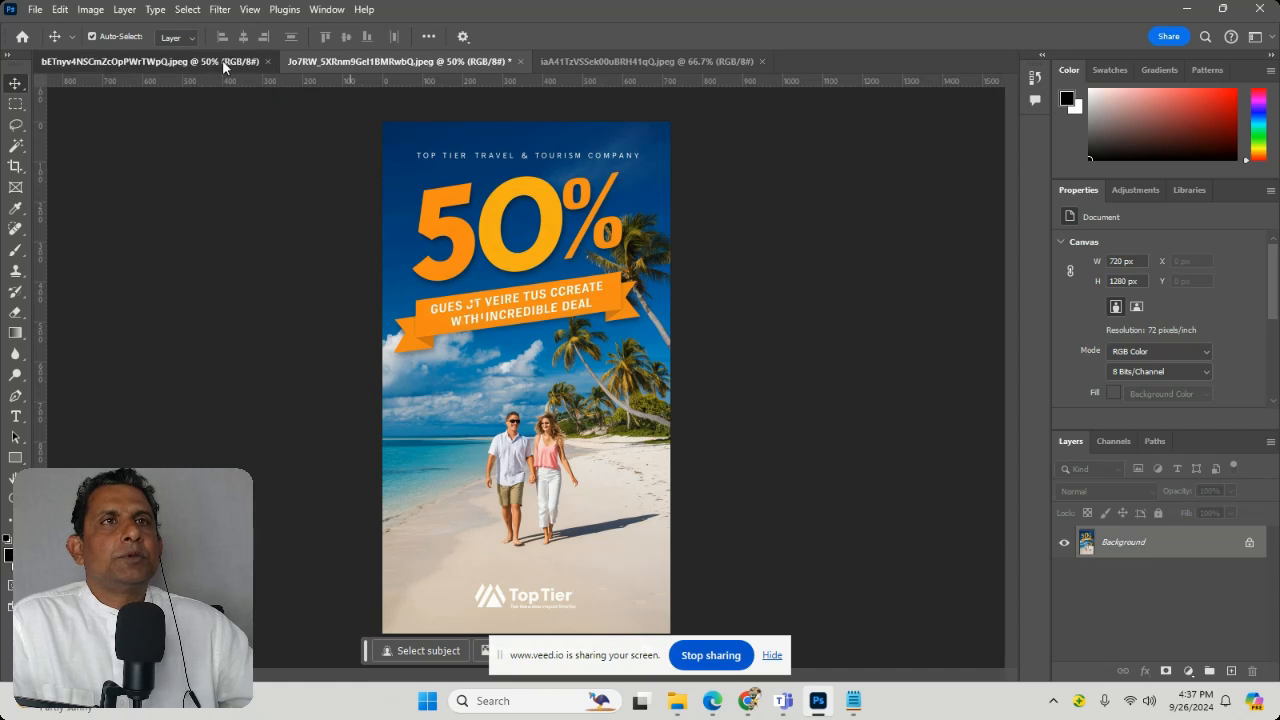
{"action": "left_click", "coordinate": [222, 61]}
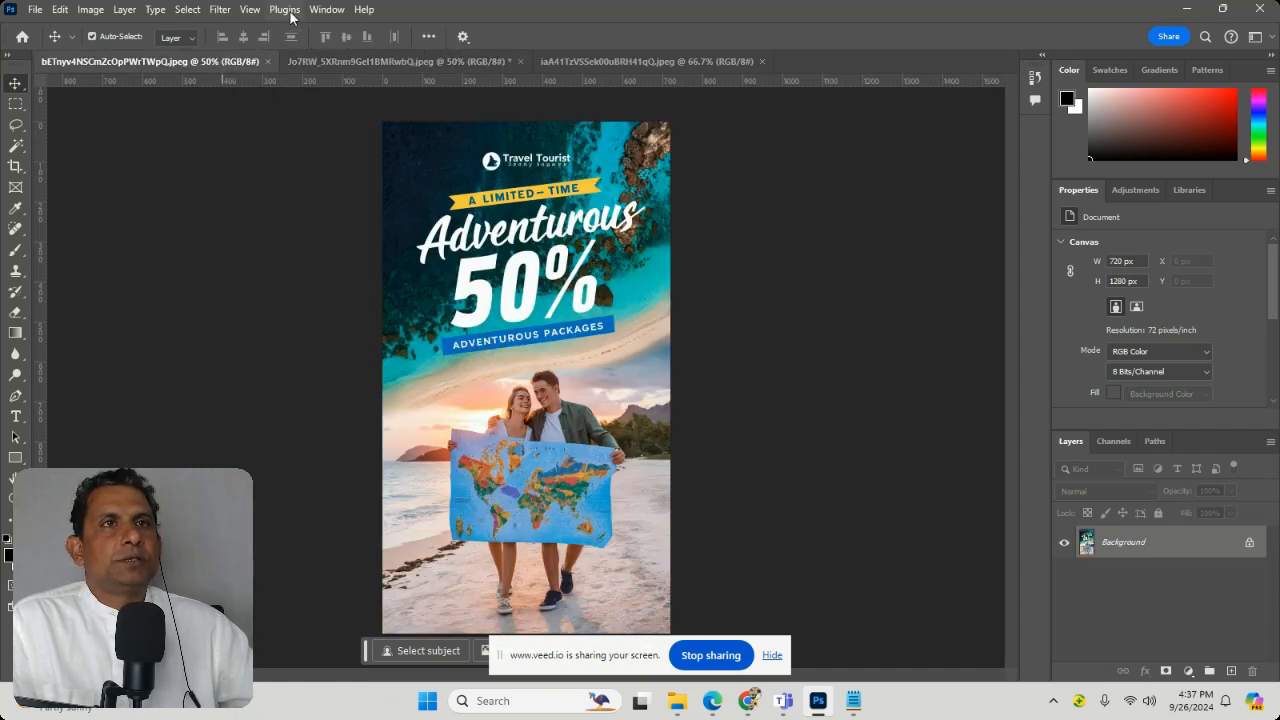
Step: Arrange the open documents in the 2-up Vertical layout
{"action": "left_click", "coordinate": [327, 10]}
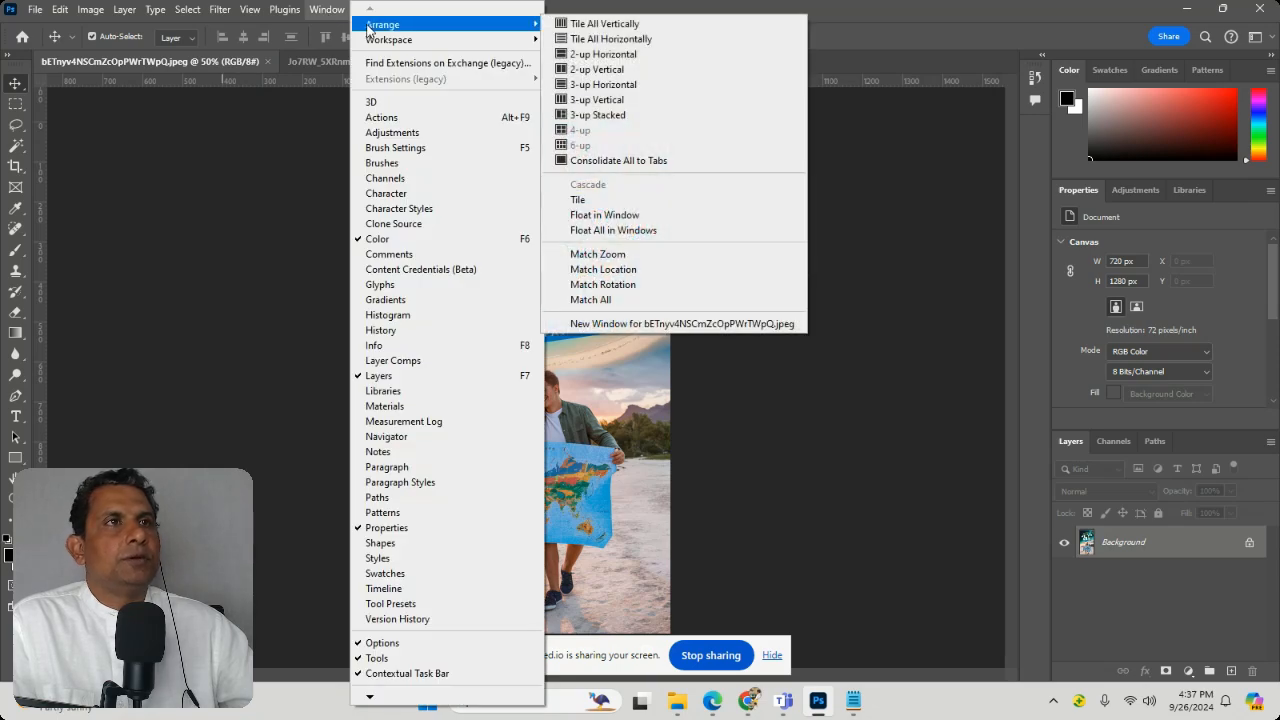
{"action": "mouse_move", "coordinate": [517, 38]}
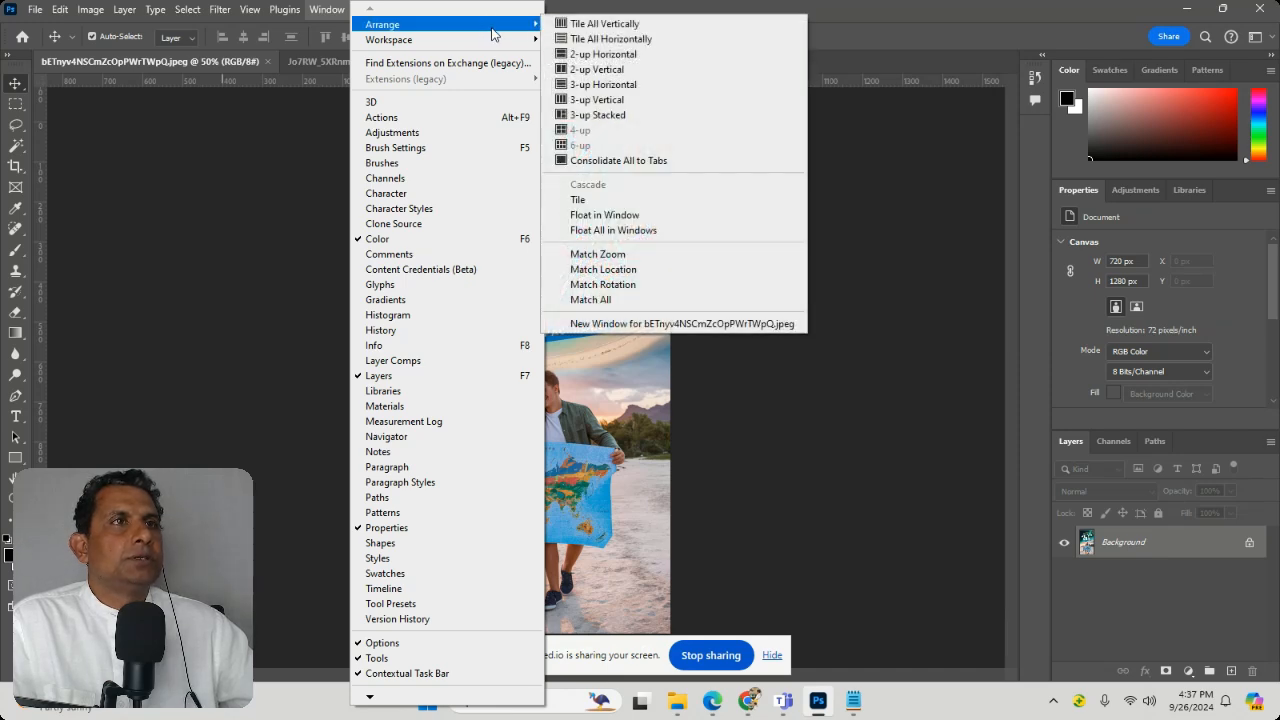
{"action": "left_click", "coordinate": [596, 69]}
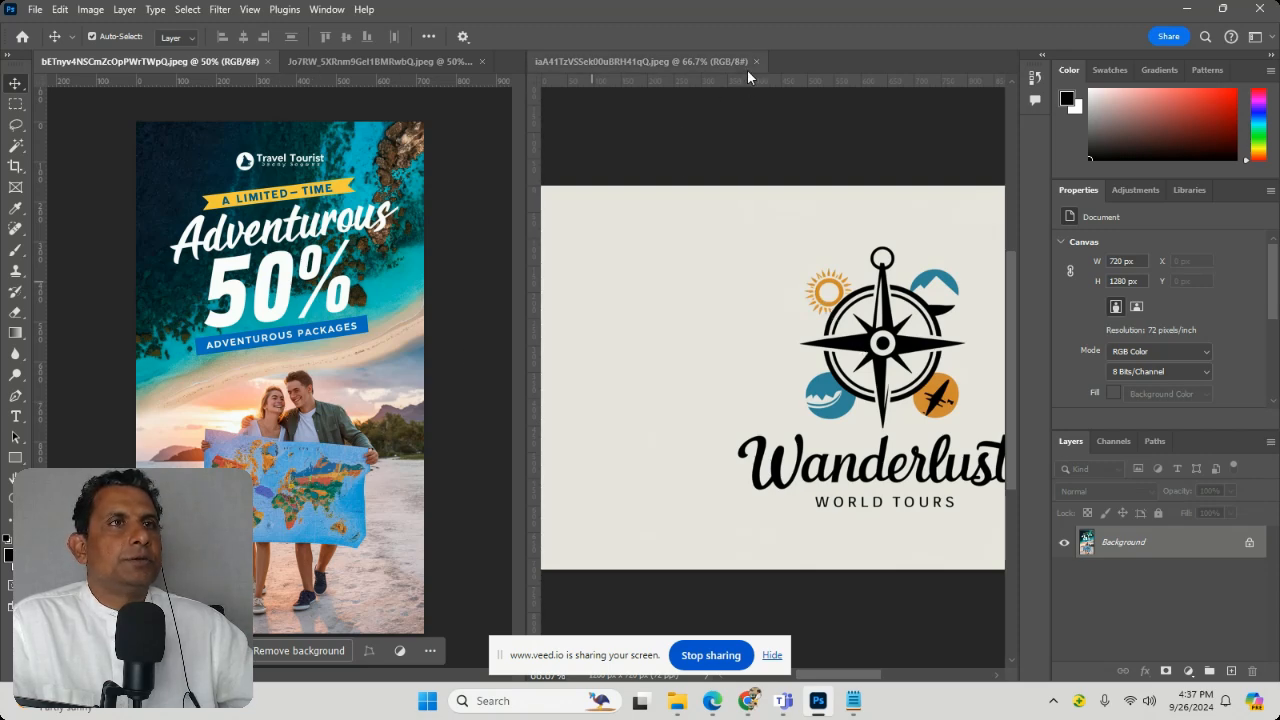
Step: Consolidate all open documents back into a single group of tabs
{"action": "left_click", "coordinate": [327, 9]}
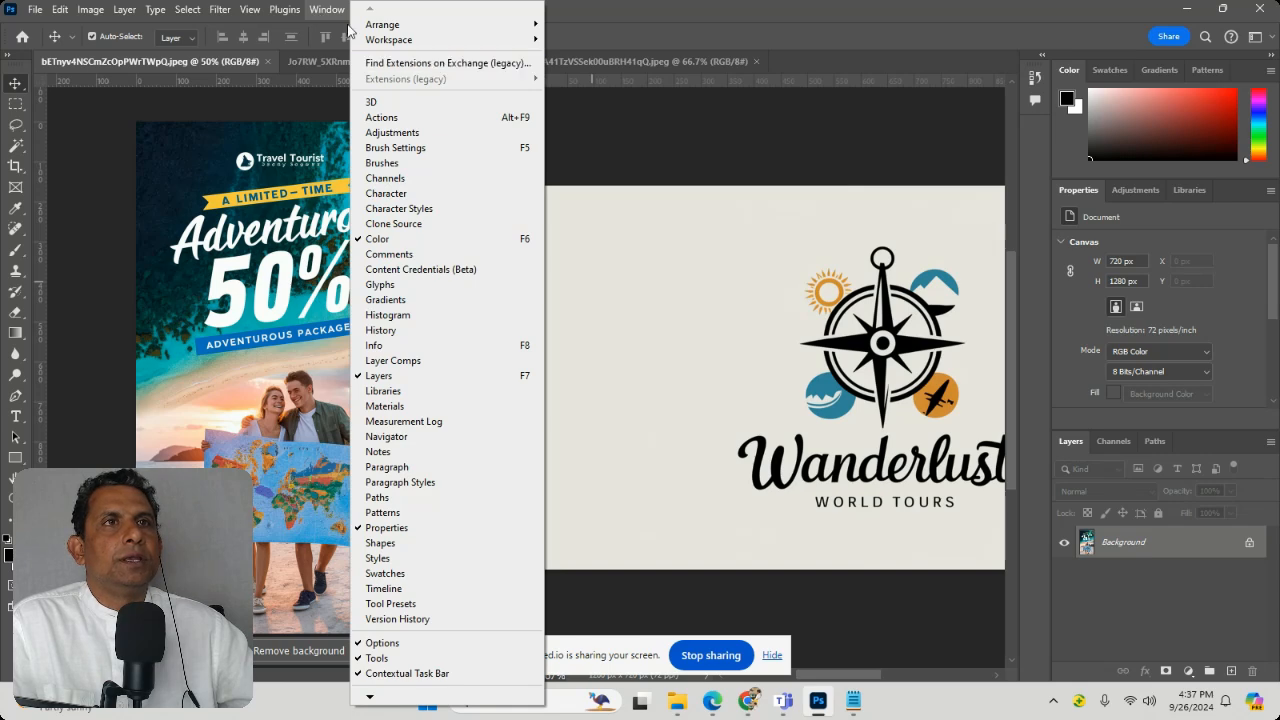
{"action": "left_click", "coordinate": [606, 15]}
{"action": "left_click", "coordinate": [327, 9]}
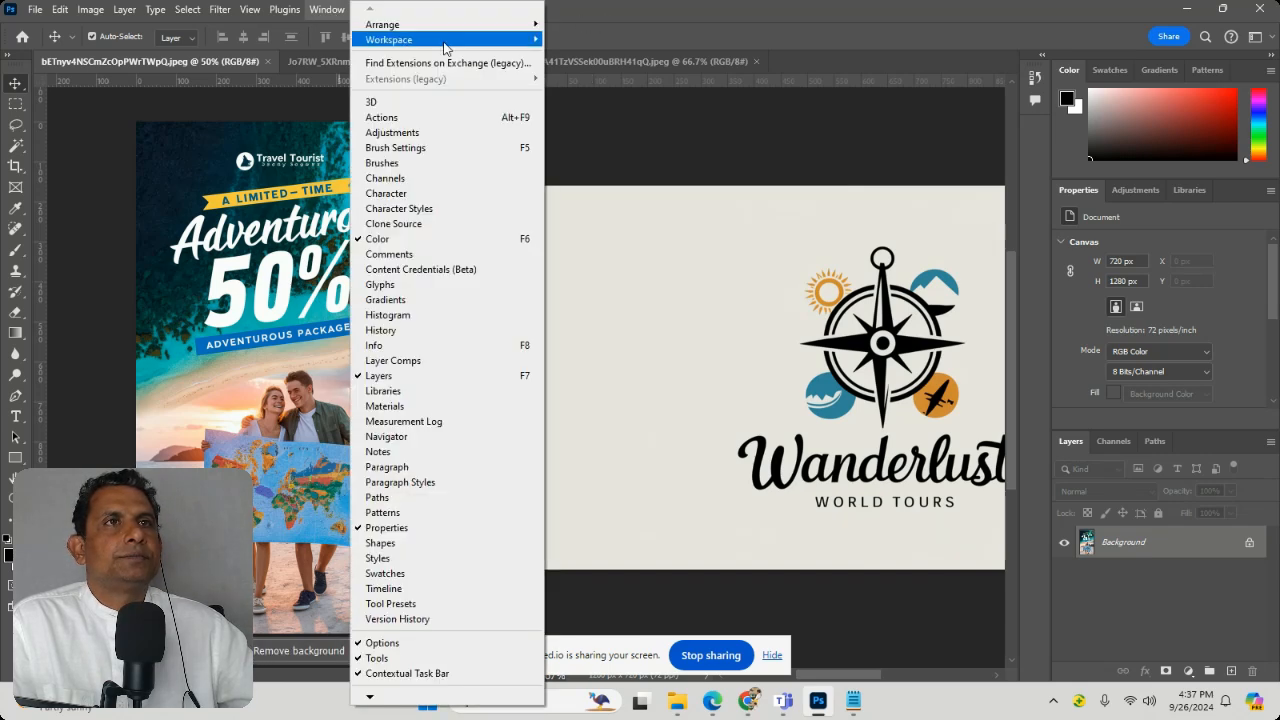
{"action": "mouse_move", "coordinate": [444, 43]}
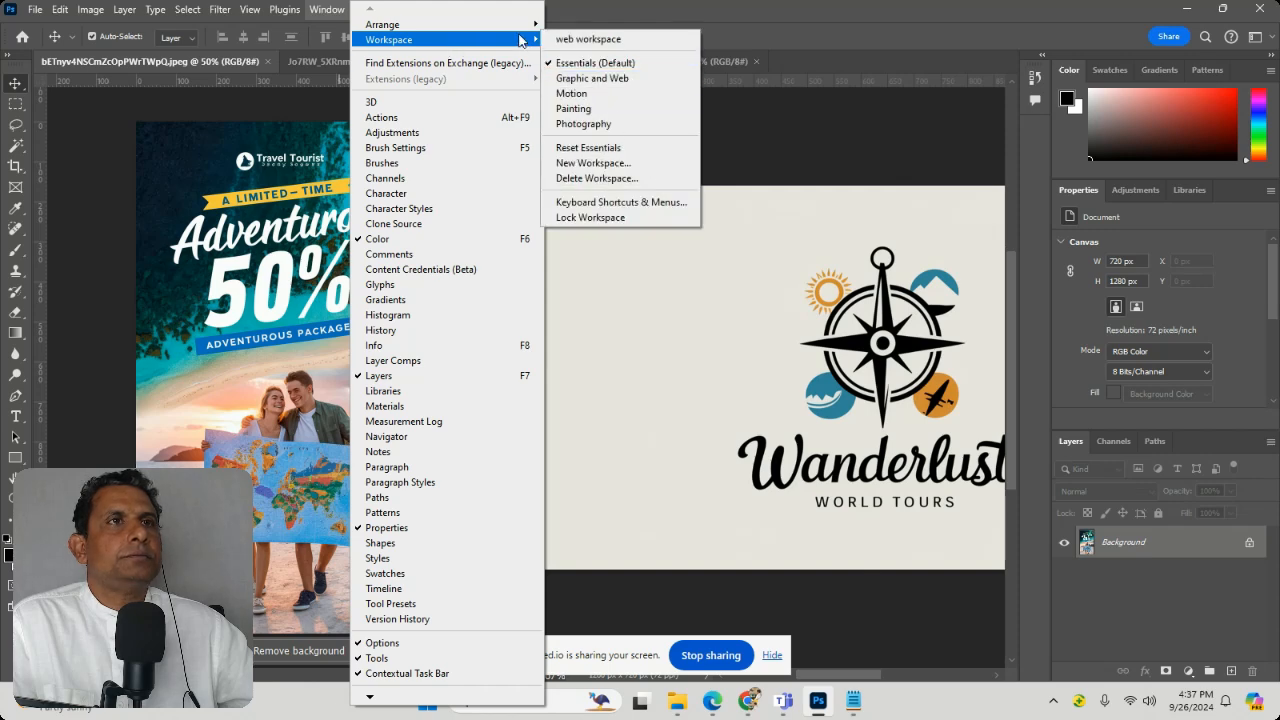
{"action": "left_click", "coordinate": [633, 158]}
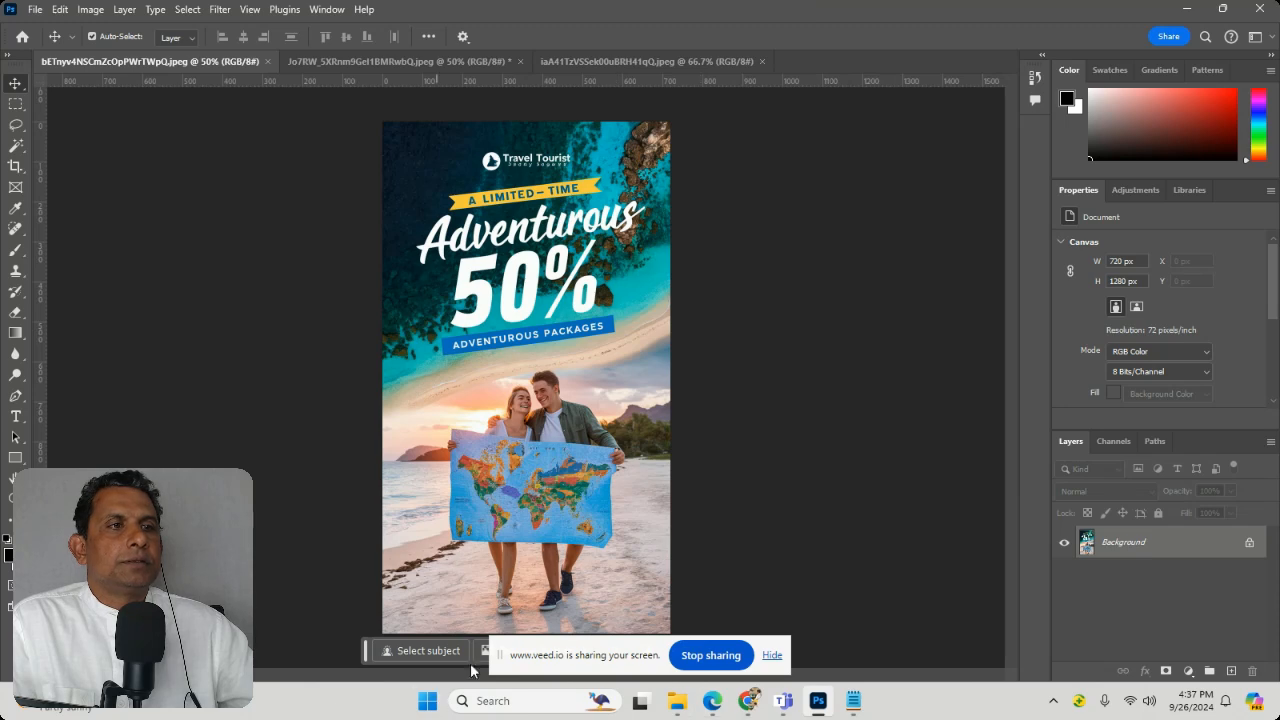
Step: Hide the screen-sharing notice and move the contextual task bar off the flyer
{"action": "left_click", "coordinate": [774, 656]}
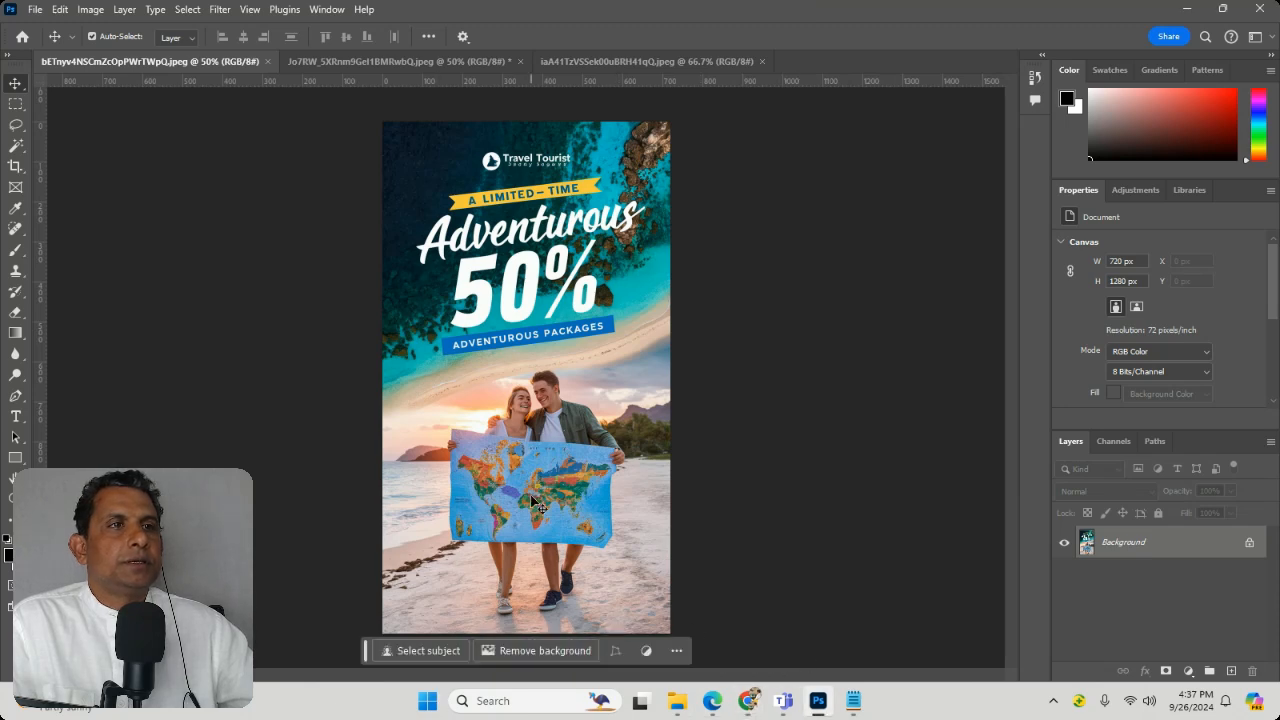
{"action": "left_click_drag", "start_coordinate": [374, 645], "coordinate": [753, 594]}
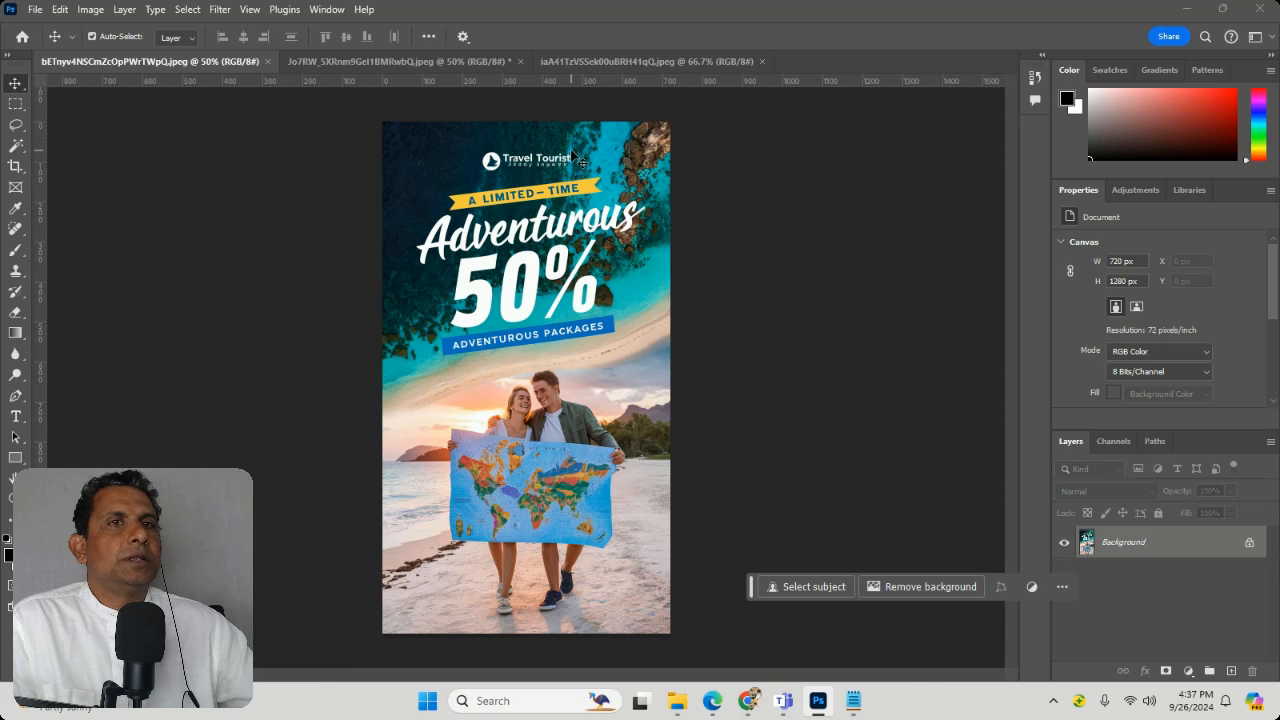
Step: Draw a lasso selection around the Travel Tourist logo near the upper edge of the flyer
{"action": "left_click", "coordinate": [15, 125]}
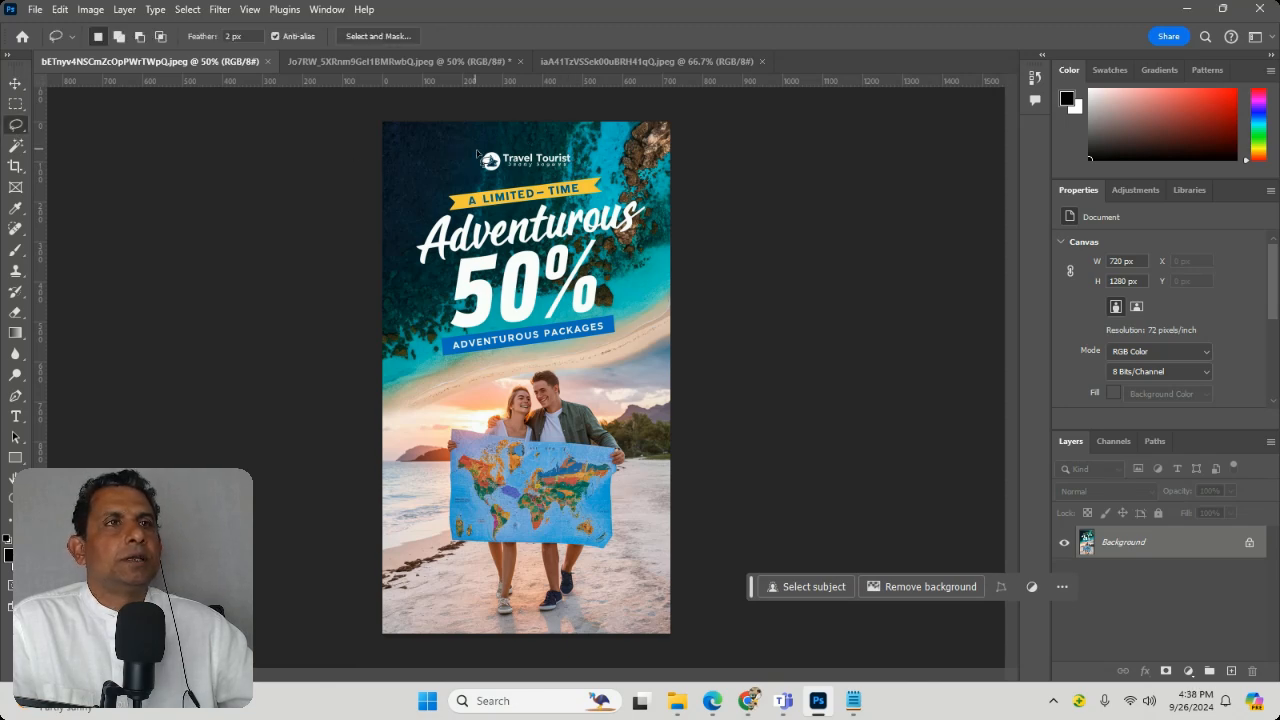
{"action": "mouse_move", "coordinate": [498, 146]}
{"action": "left_mouse_down"}
{"action": "mouse_move", "coordinate": [483, 163]}
{"action": "mouse_move", "coordinate": [495, 173]}
{"action": "mouse_move", "coordinate": [527, 139]}
{"action": "mouse_move", "coordinate": [475, 149]}
{"action": "mouse_move", "coordinate": [490, 172]}
{"action": "mouse_move", "coordinate": [548, 181]}
{"action": "left_mouse_up"}
{"action": "left_click", "coordinate": [494, 122]}
{"action": "left_click", "coordinate": [592, 157]}
{"action": "mouse_move", "coordinate": [557, 131]}
{"action": "left_mouse_down"}
{"action": "mouse_move", "coordinate": [501, 131]}
{"action": "mouse_move", "coordinate": [484, 173]}
{"action": "mouse_move", "coordinate": [528, 185]}
{"action": "mouse_move", "coordinate": [574, 176]}
{"action": "mouse_move", "coordinate": [559, 173]}
{"action": "mouse_move", "coordinate": [578, 174]}
{"action": "mouse_move", "coordinate": [555, 136]}
{"action": "left_mouse_up"}
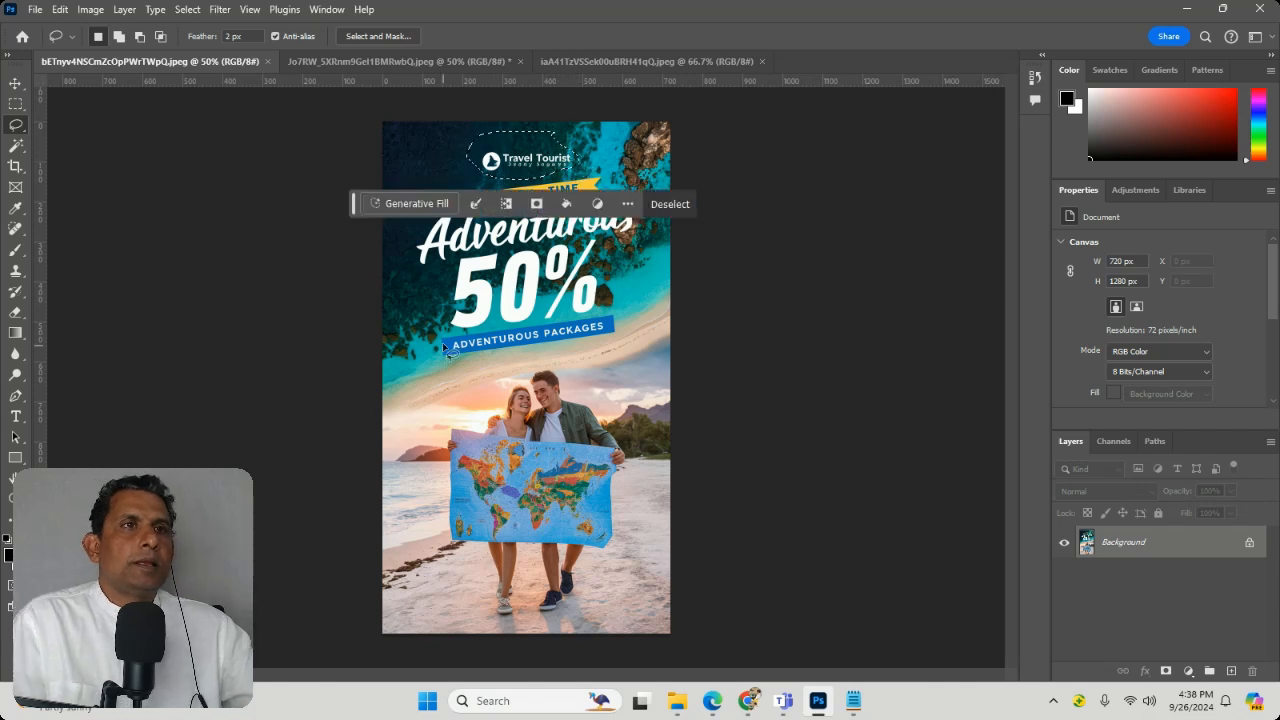
Step: Erase the selected Travel Tourist logo with Generative Fill using the prompt "remove letters" and move the task bar clear of the artwork
{"action": "left_click", "coordinate": [400, 206]}
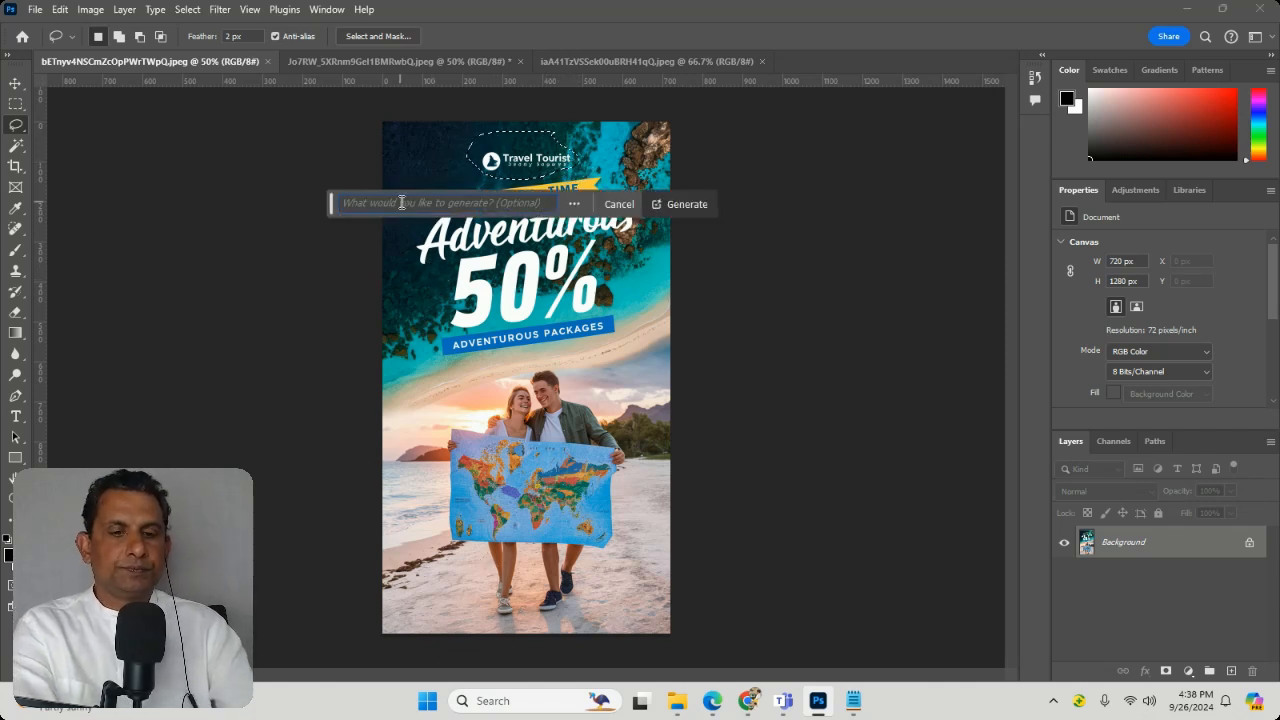
{"action": "type", "text": "remove"}
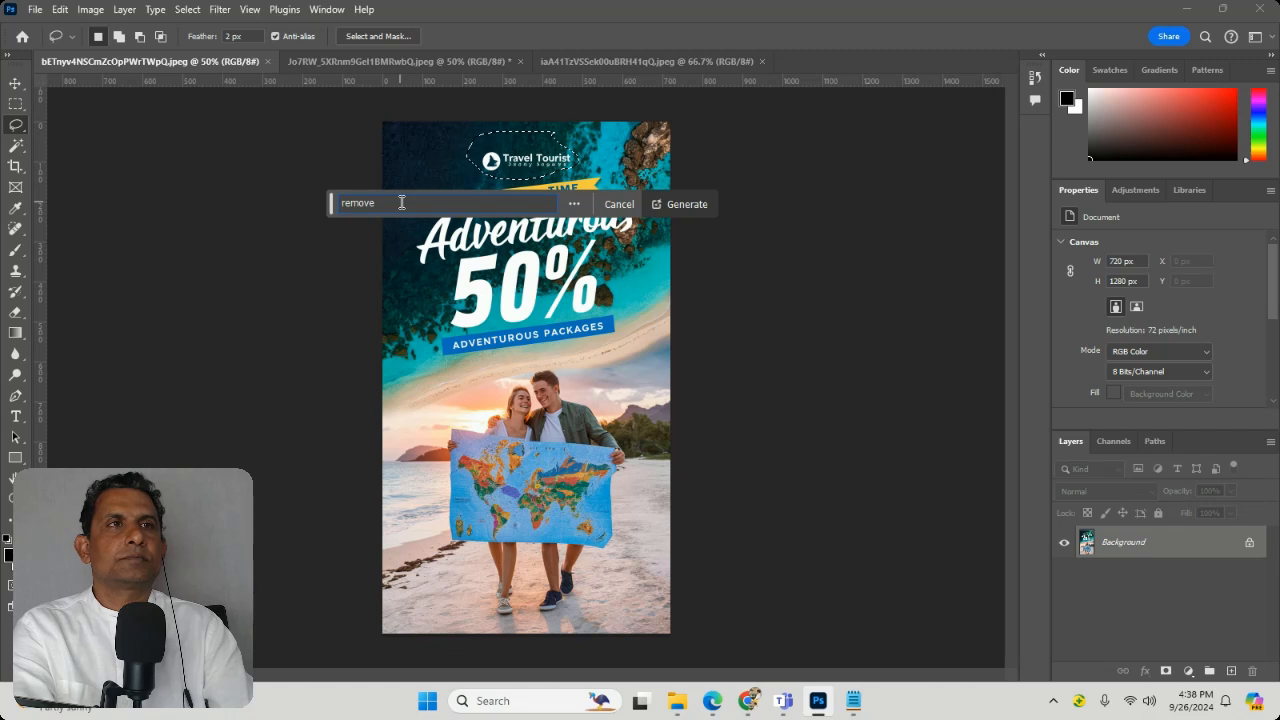
{"action": "type", "text": " letters"}
{"action": "key", "text": "Return"}
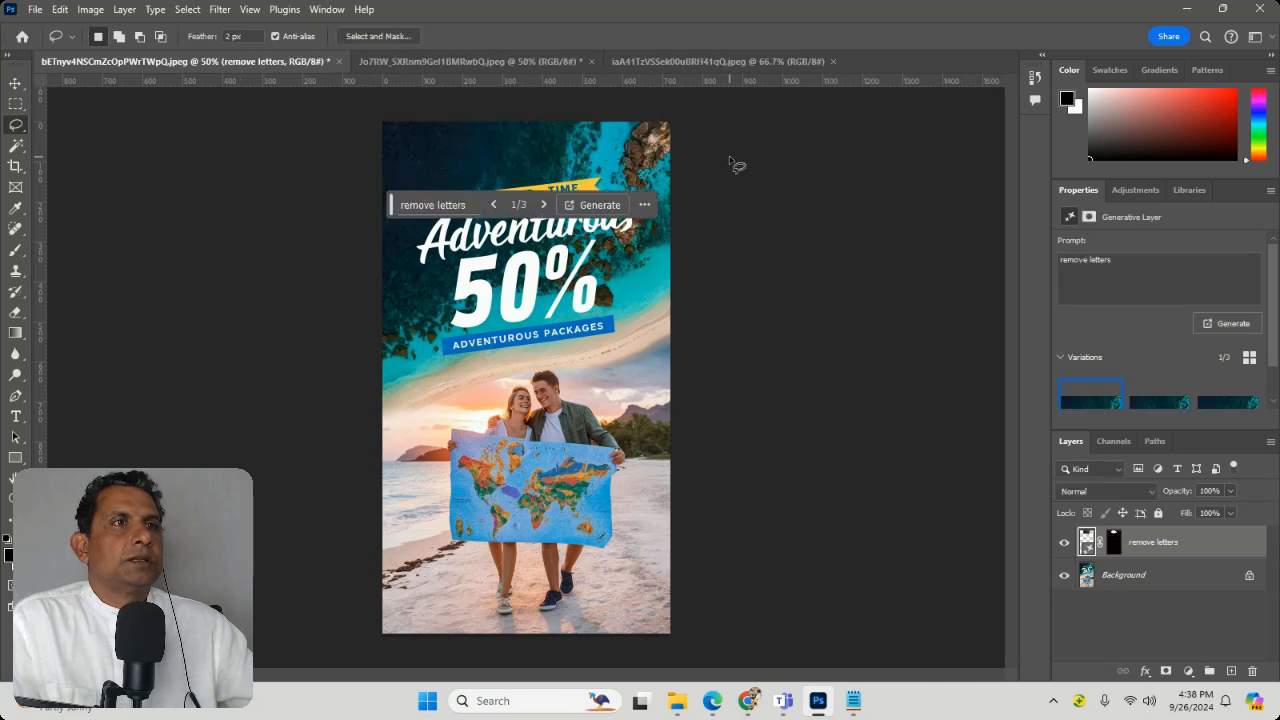
{"action": "left_click_drag", "start_coordinate": [391, 204], "coordinate": [69, 491]}
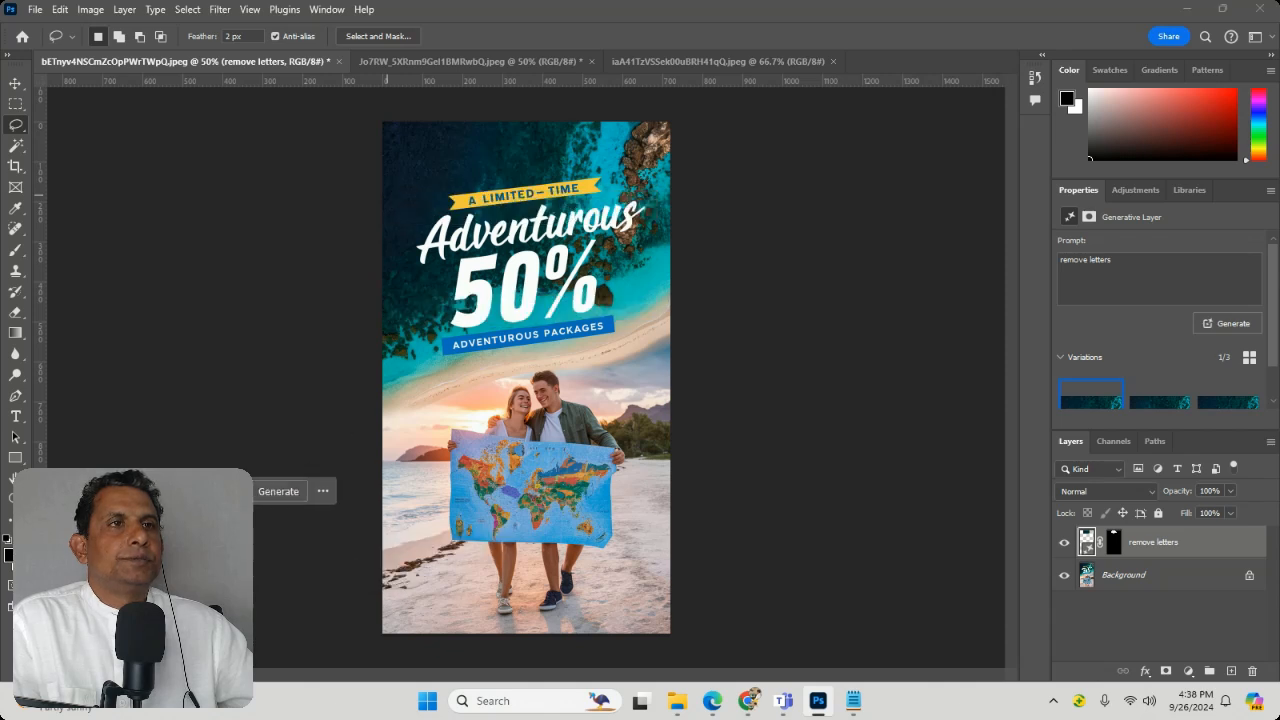
Step: Switch to the Wanderlust logo document and try automatic background removal, undoing the attempt
{"action": "left_click", "coordinate": [653, 64]}
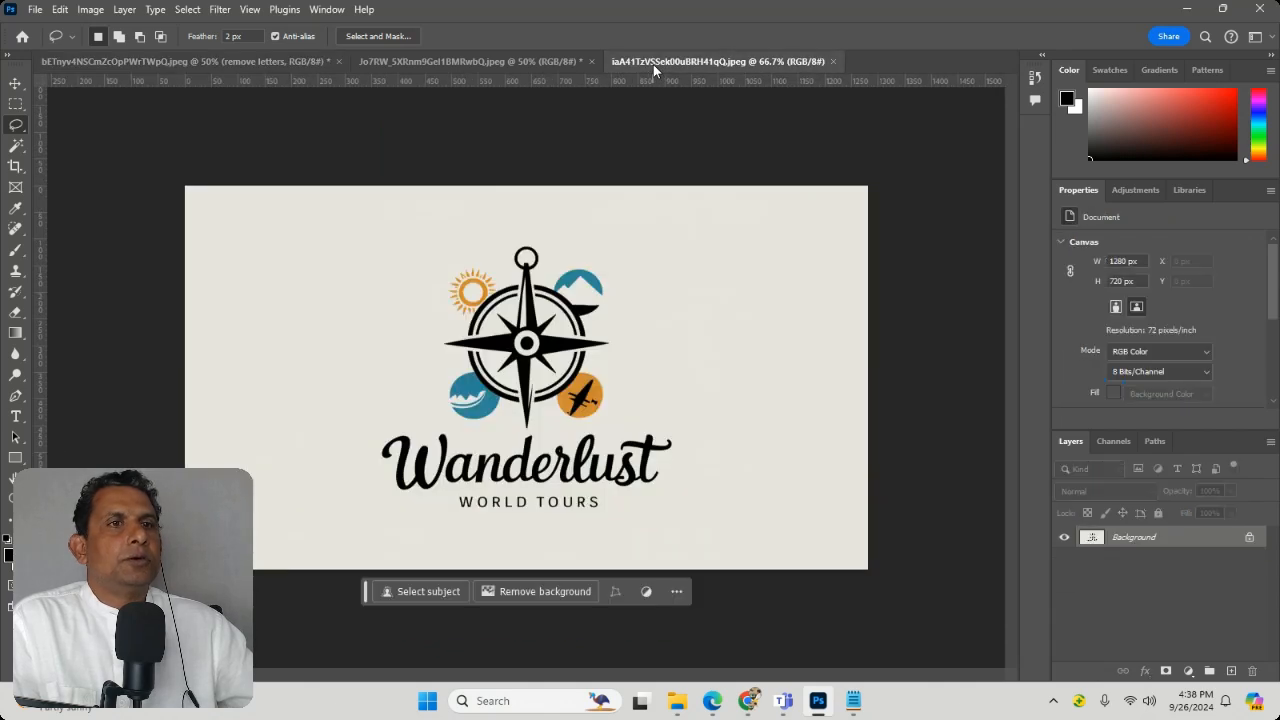
{"action": "left_click", "coordinate": [539, 594]}
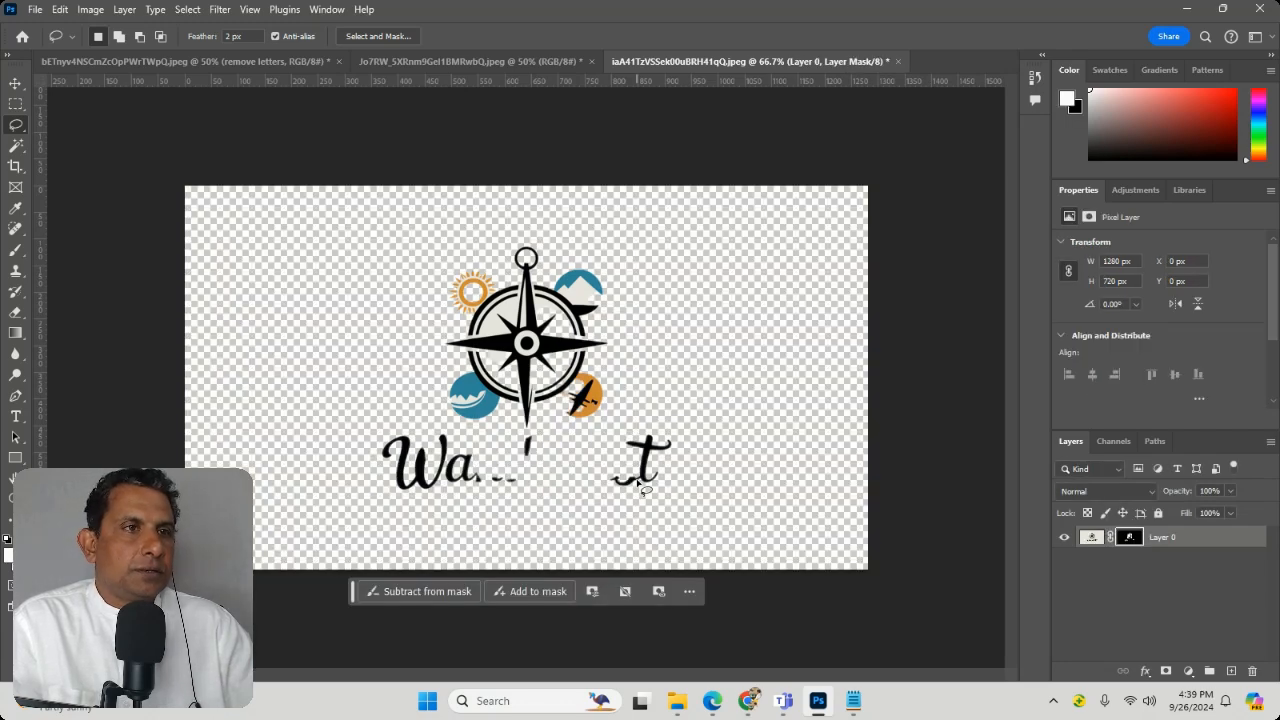
{"action": "key", "text": "ctrl+z"}
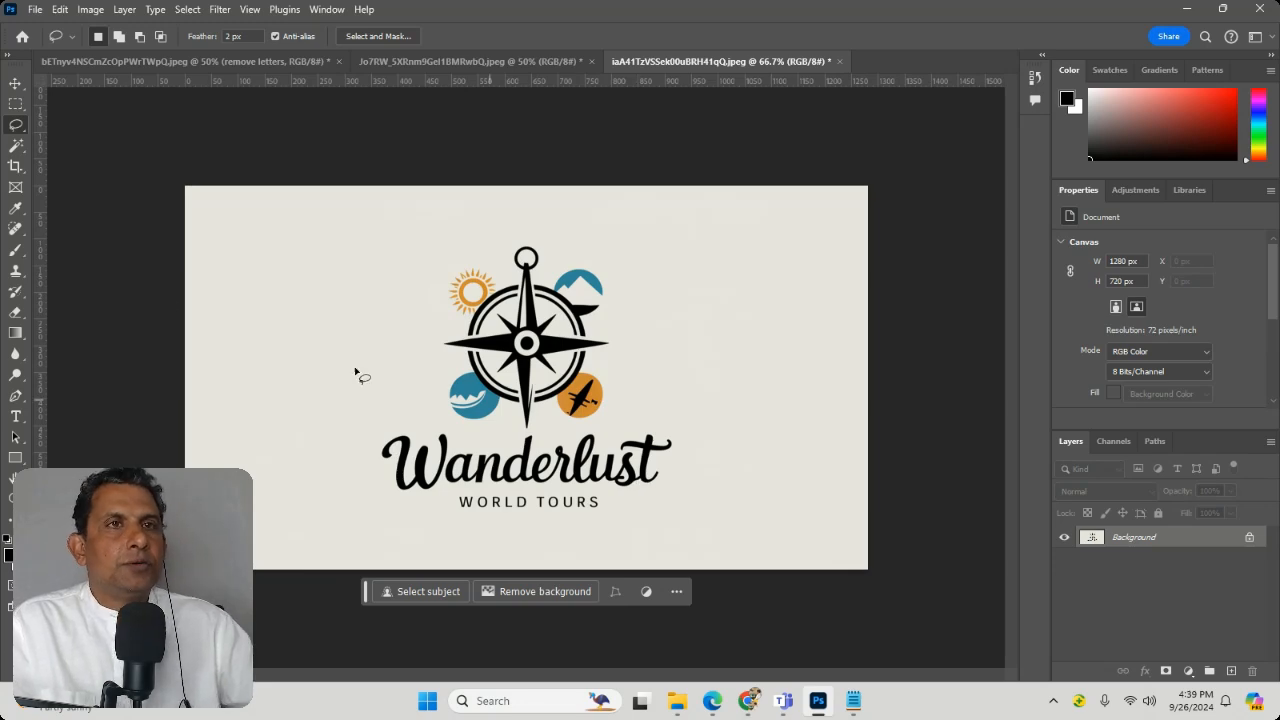
Step: Try to select the cream background around the Wanderlust logo with the Magic Wand at tolerance 3
{"action": "left_click", "coordinate": [14, 148]}
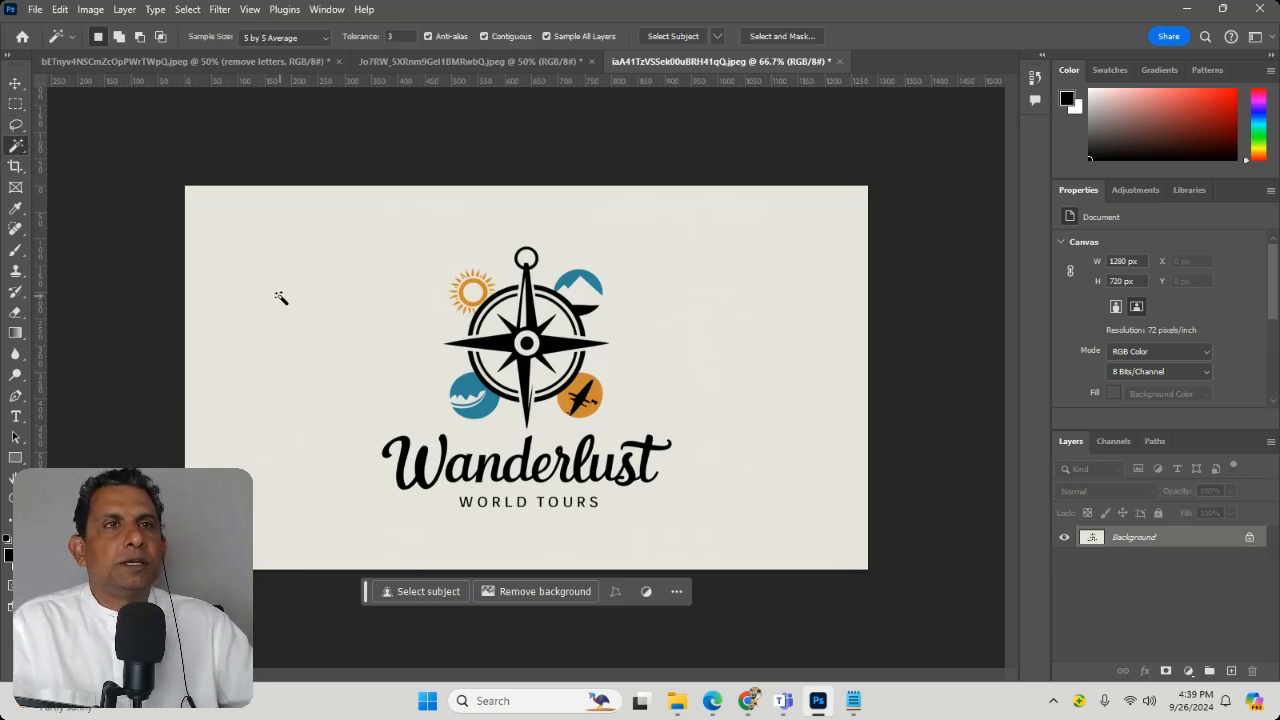
{"action": "left_click", "coordinate": [420, 362]}
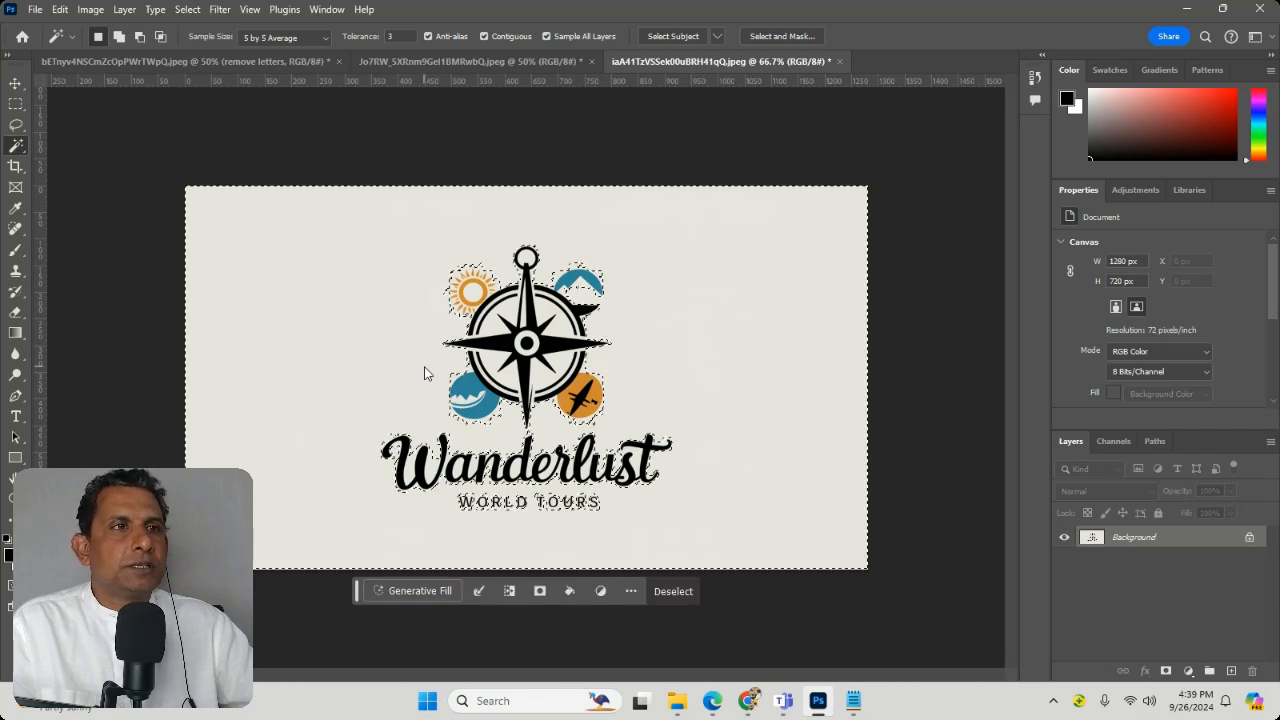
{"action": "key", "text": "ctrl+d"}
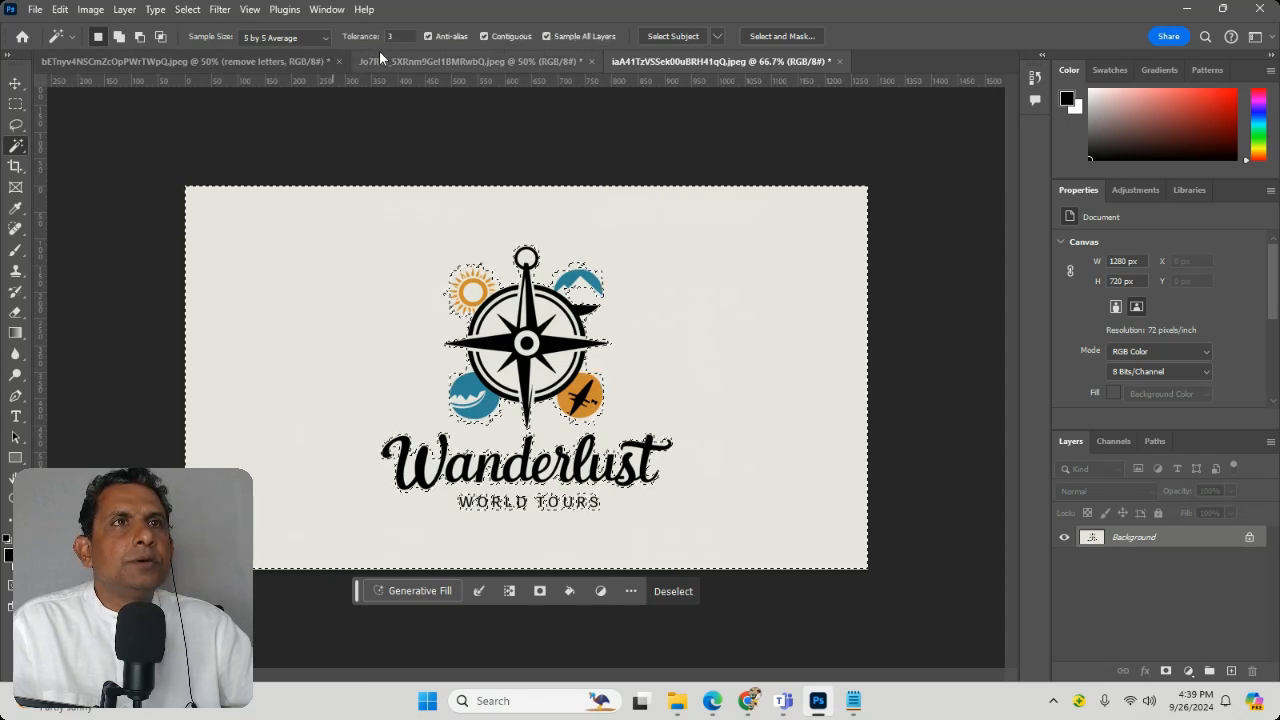
Step: Set the Magic Wand tolerance to 6 and select the cream background around the Wanderlust logo
{"action": "left_click", "coordinate": [355, 35]}
{"action": "type", "text": "6"}
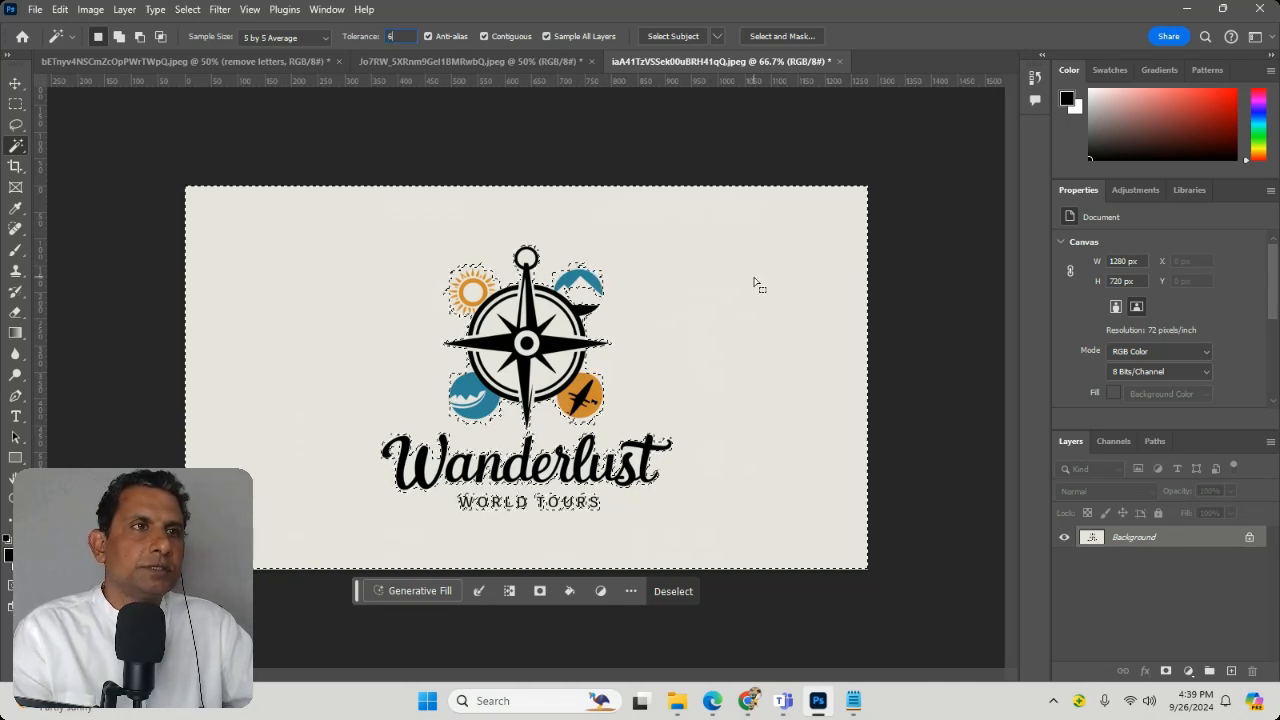
{"action": "key", "text": "ctrl+d"}
{"action": "left_click", "coordinate": [746, 287]}
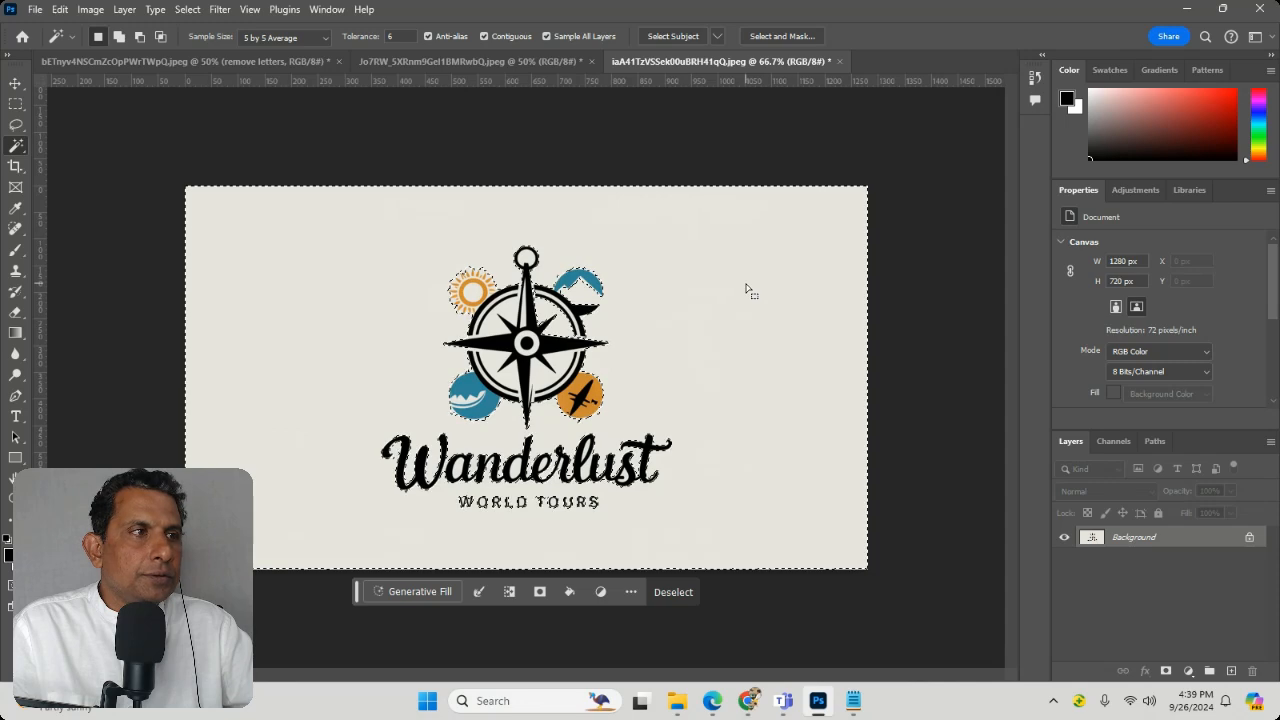
Step: Convert the locked Background of the Wanderlust logo into a regular layer named Layer 0
{"action": "double_click", "coordinate": [1137, 541]}
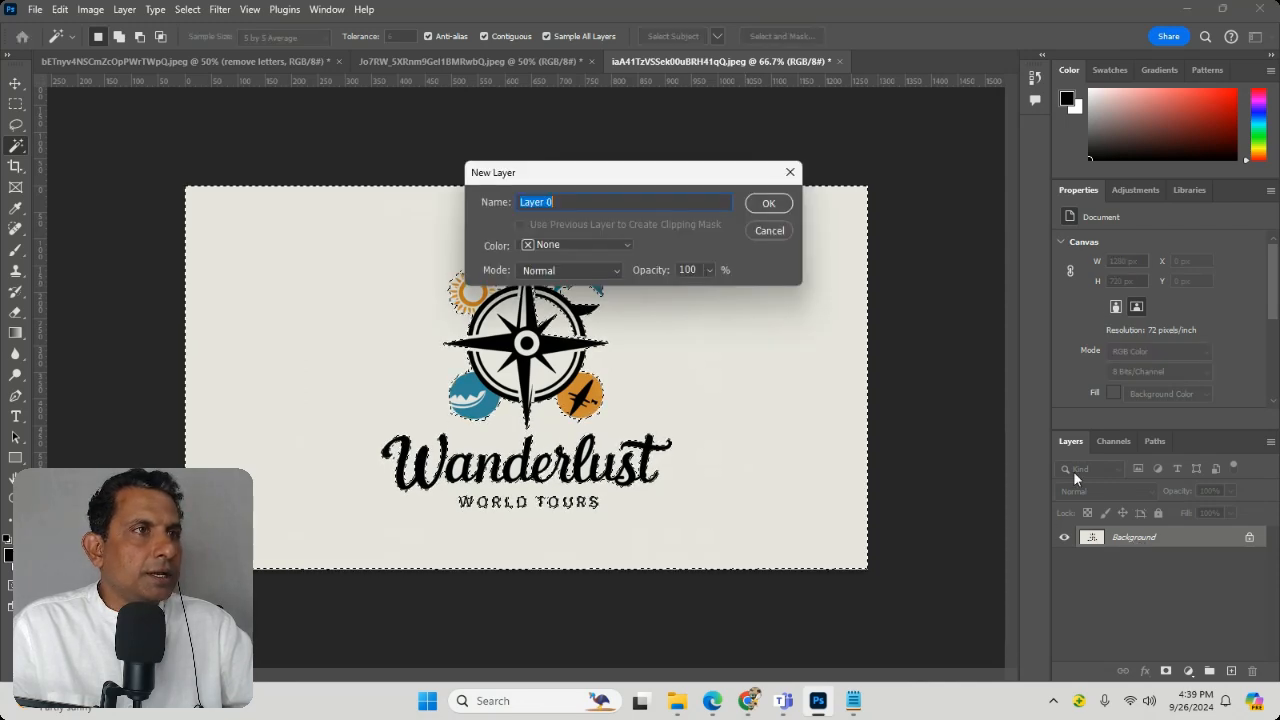
{"action": "left_click", "coordinate": [767, 203]}
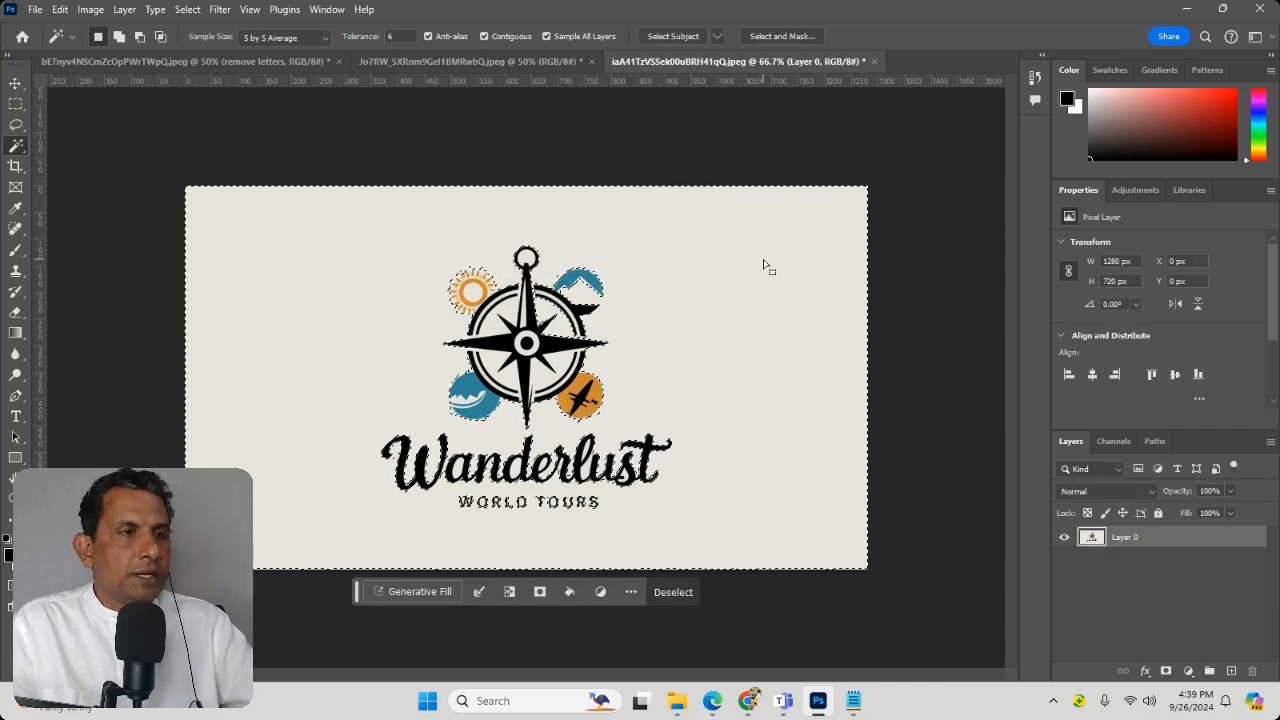
Step: Delete the selected cream background around the Wanderlust logo and clear the selection
{"action": "key", "text": "Delete"}
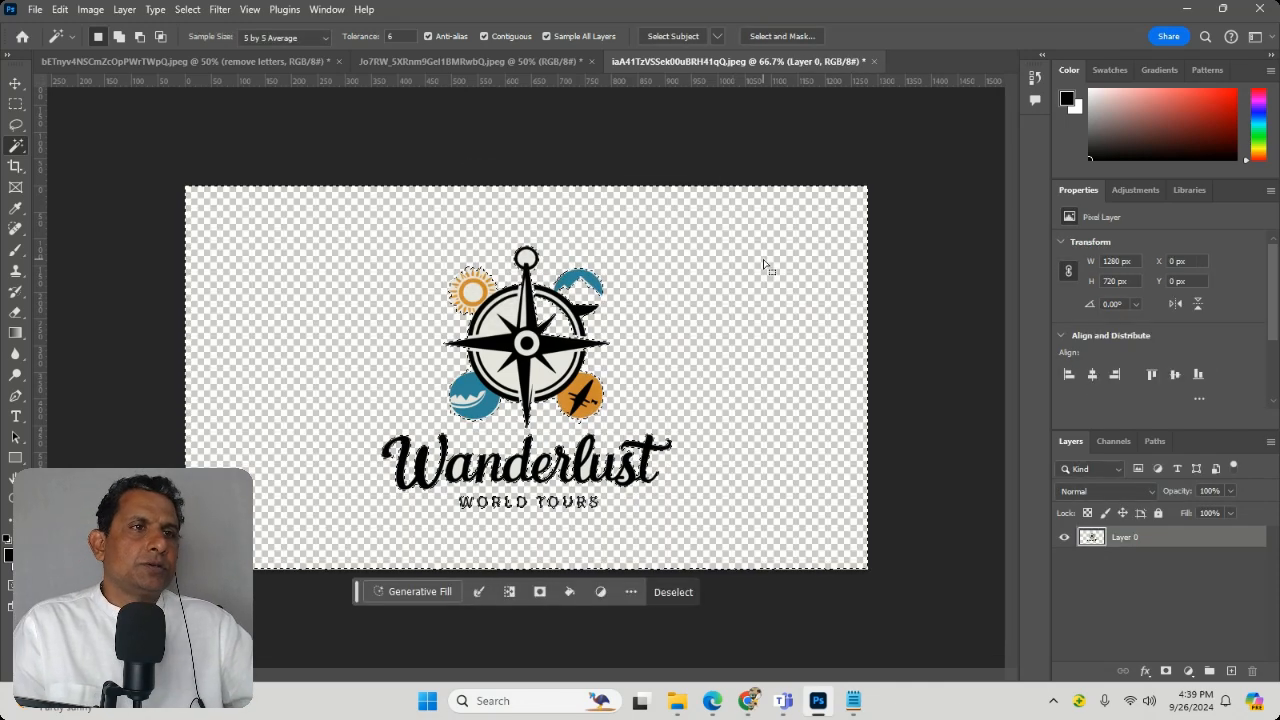
{"action": "key", "text": "ctrl+d"}
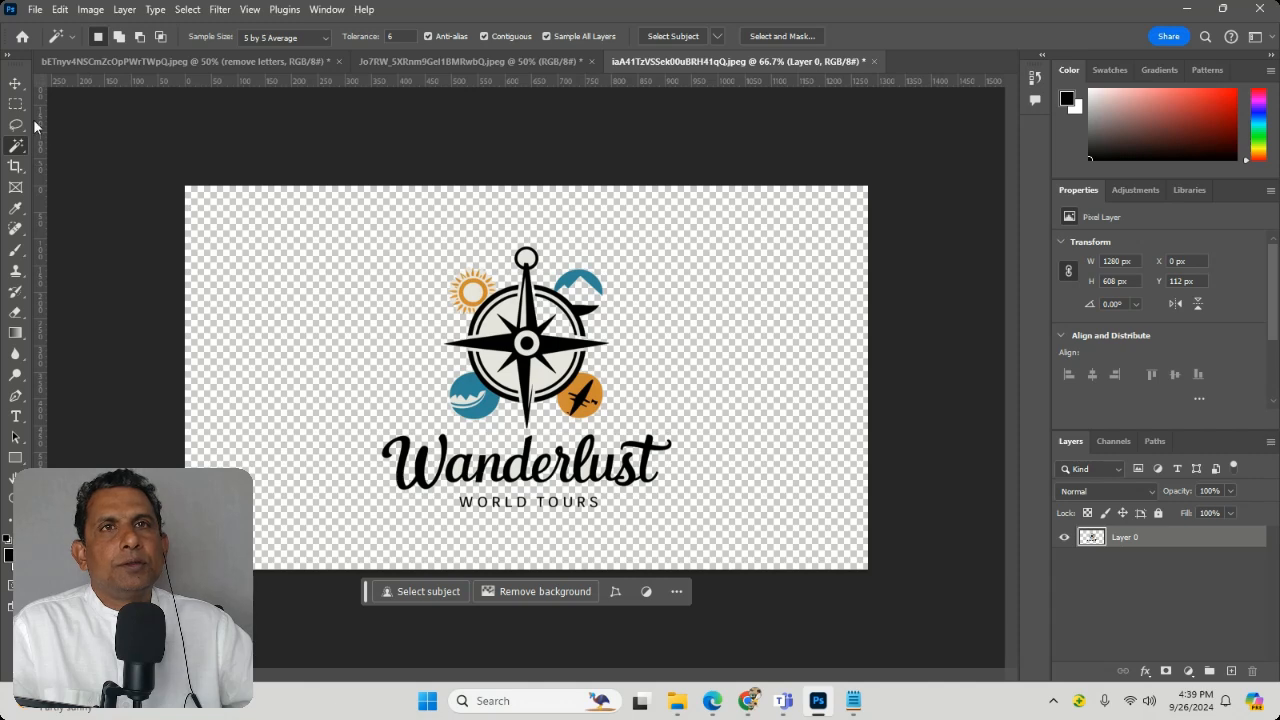
Step: Arrange the open documents 2-up vertically and copy the Wanderlust logo layer onto the Top Tier beach flyer
{"action": "left_click", "coordinate": [326, 10]}
{"action": "mouse_move", "coordinate": [382, 23]}
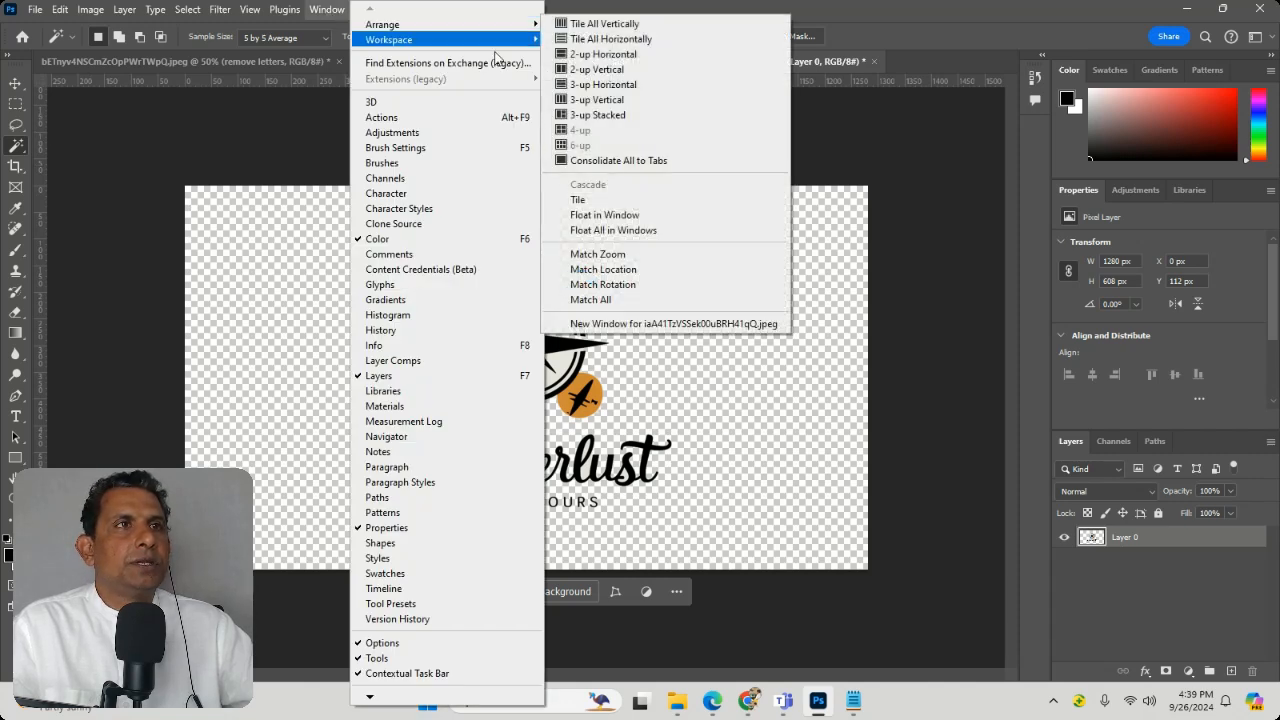
{"action": "left_click", "coordinate": [594, 69]}
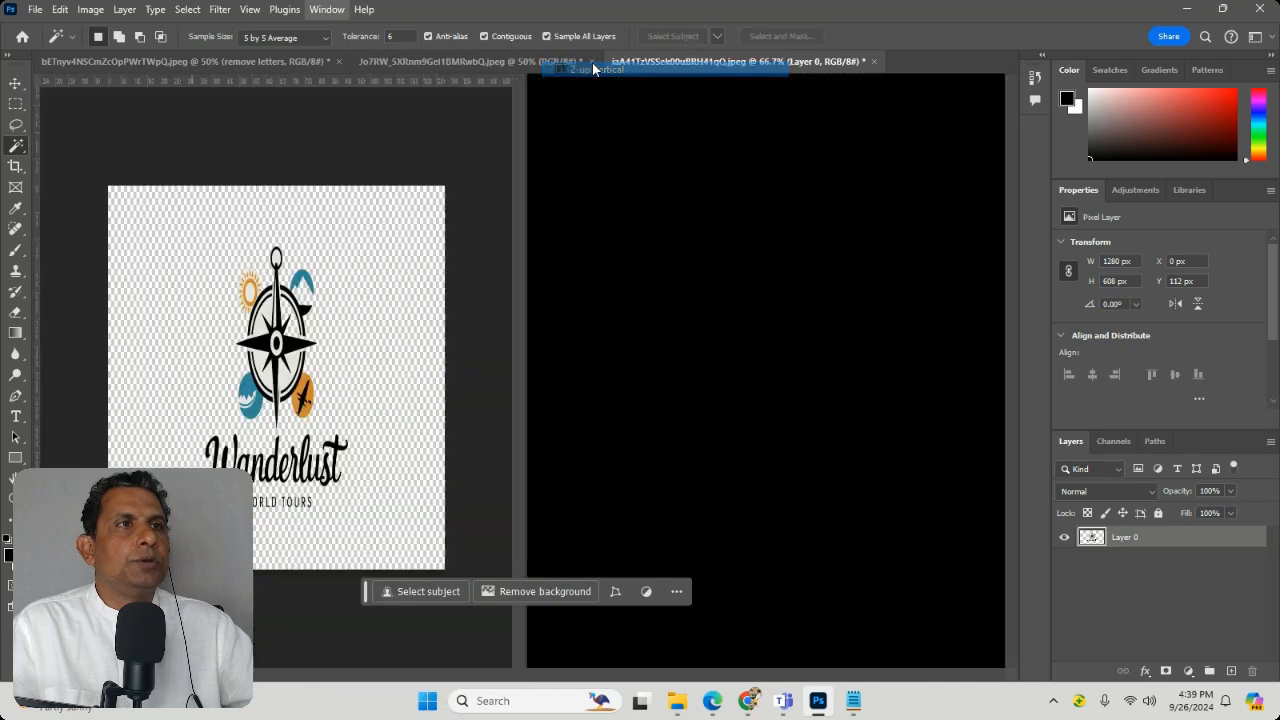
{"action": "left_click", "coordinate": [15, 83]}
{"action": "left_click_drag", "start_coordinate": [322, 328], "coordinate": [780, 481]}
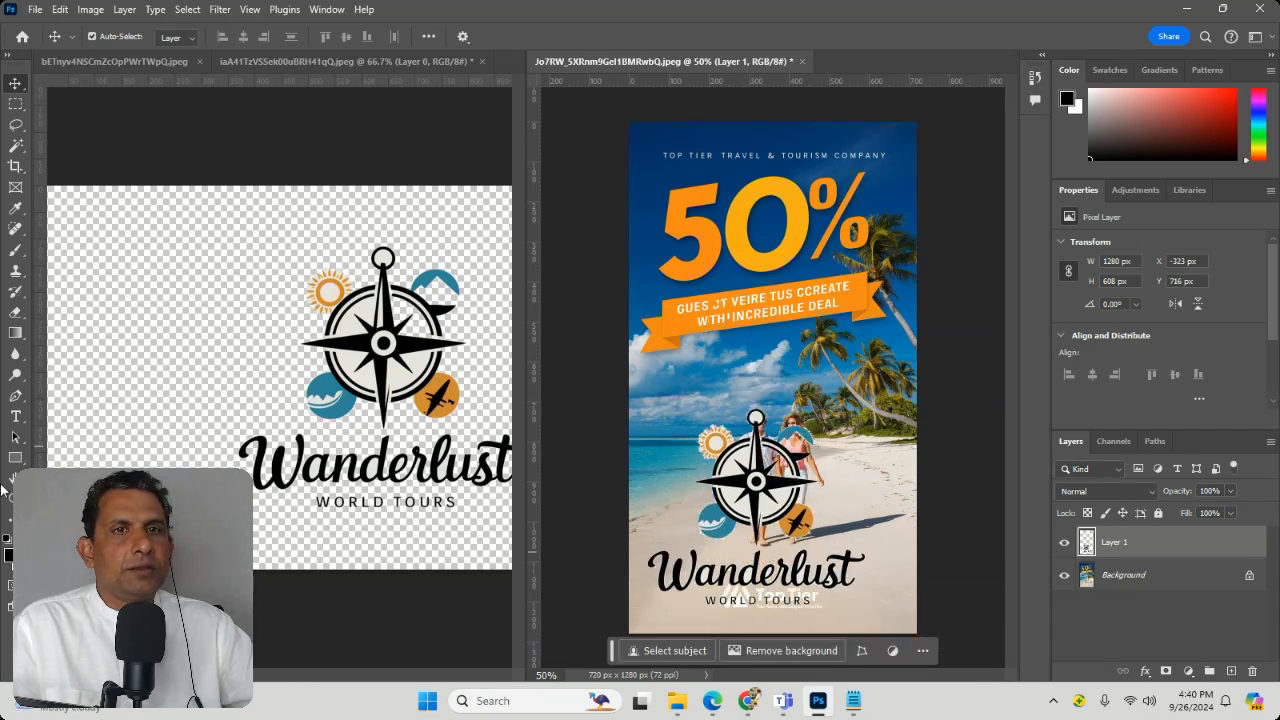
Step: Try to scale down the Wanderlust logo on the Top Tier flyer and place it over the orange headline
{"action": "key", "text": "z"}
{"action": "mouse_move", "coordinate": [693, 460]}
{"action": "left_mouse_down"}
{"action": "mouse_move", "coordinate": [802, 551]}
{"action": "mouse_move", "coordinate": [680, 463]}
{"action": "left_mouse_up"}
{"action": "left_click", "coordinate": [680, 463], "text": "alt"}
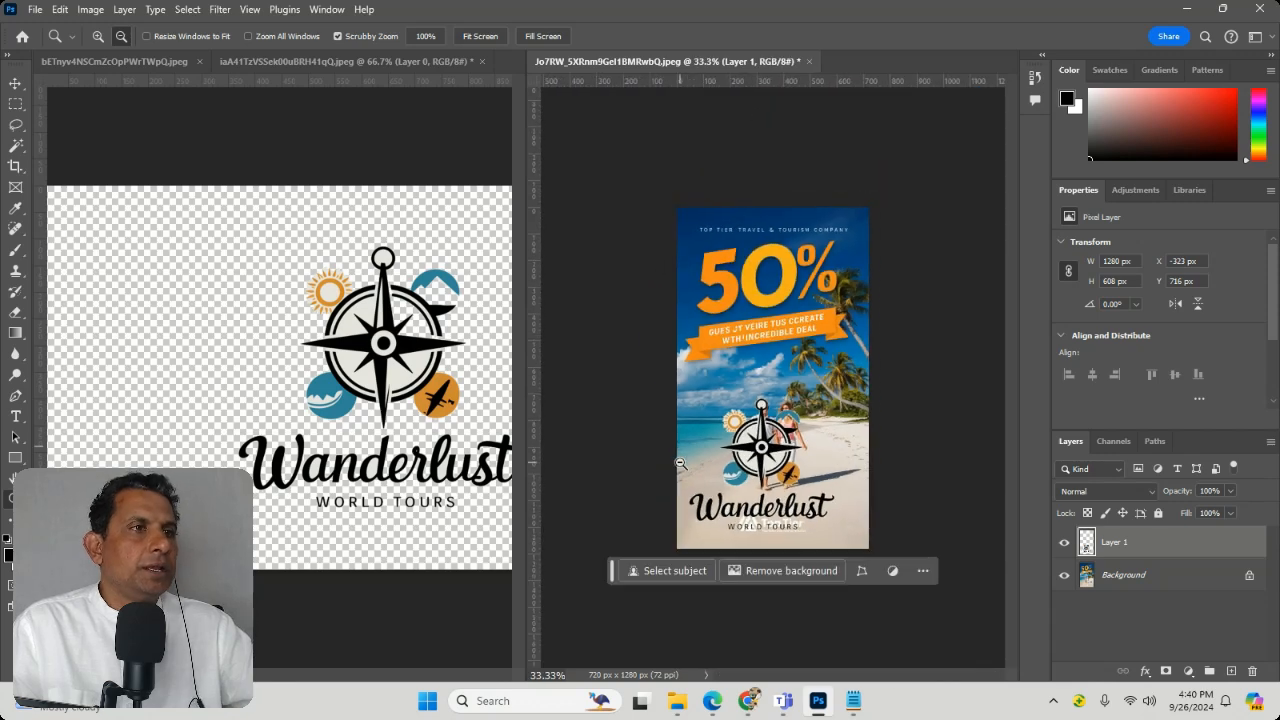
{"action": "left_click_drag", "start_coordinate": [746, 423], "coordinate": [790, 465]}
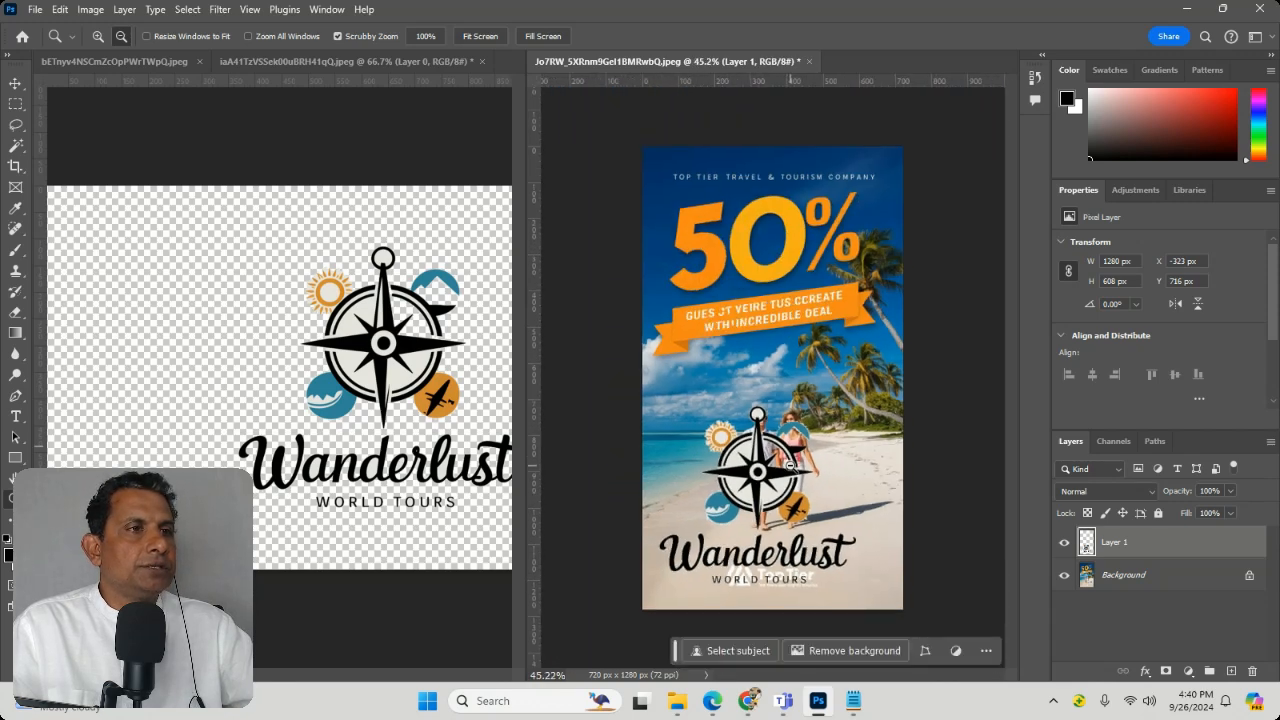
{"action": "left_click", "coordinate": [16, 86]}
{"action": "left_click_drag", "start_coordinate": [700, 500], "coordinate": [843, 418]}
{"action": "key", "text": "ctrl+t"}
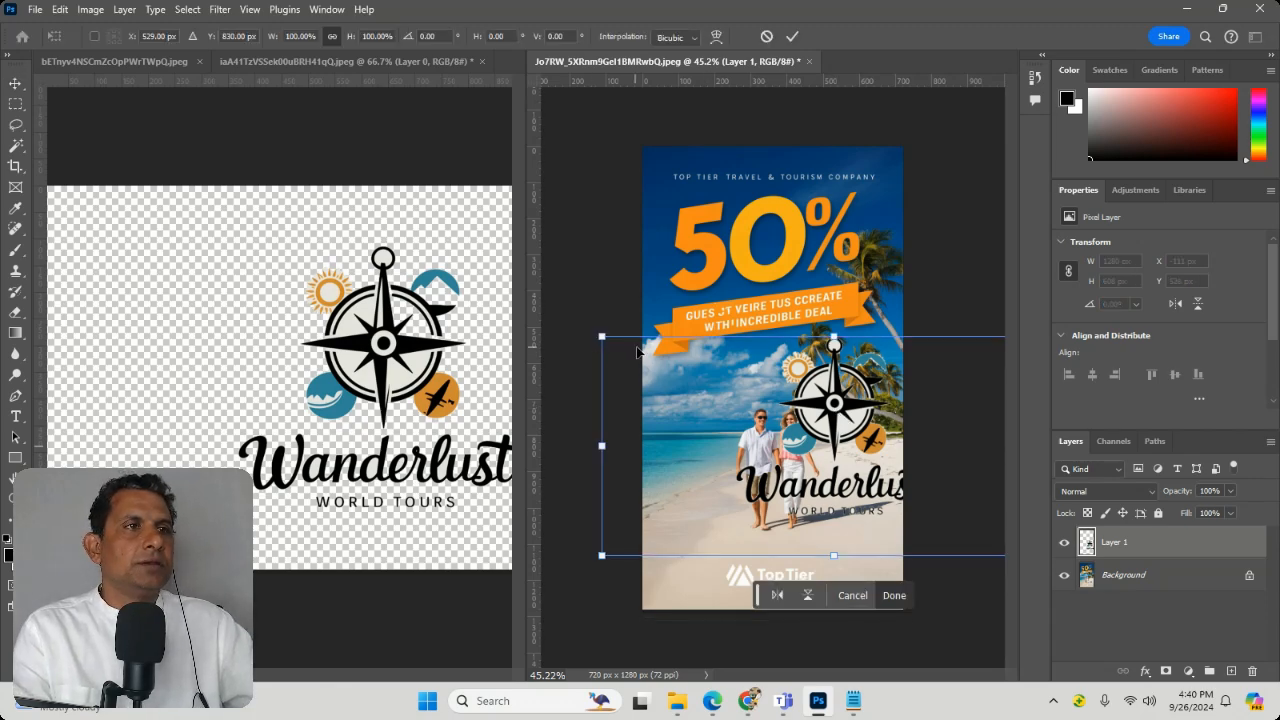
{"action": "left_click_drag", "start_coordinate": [602, 337], "coordinate": [782, 443]}
{"action": "left_click_drag", "start_coordinate": [865, 500], "coordinate": [744, 300]}
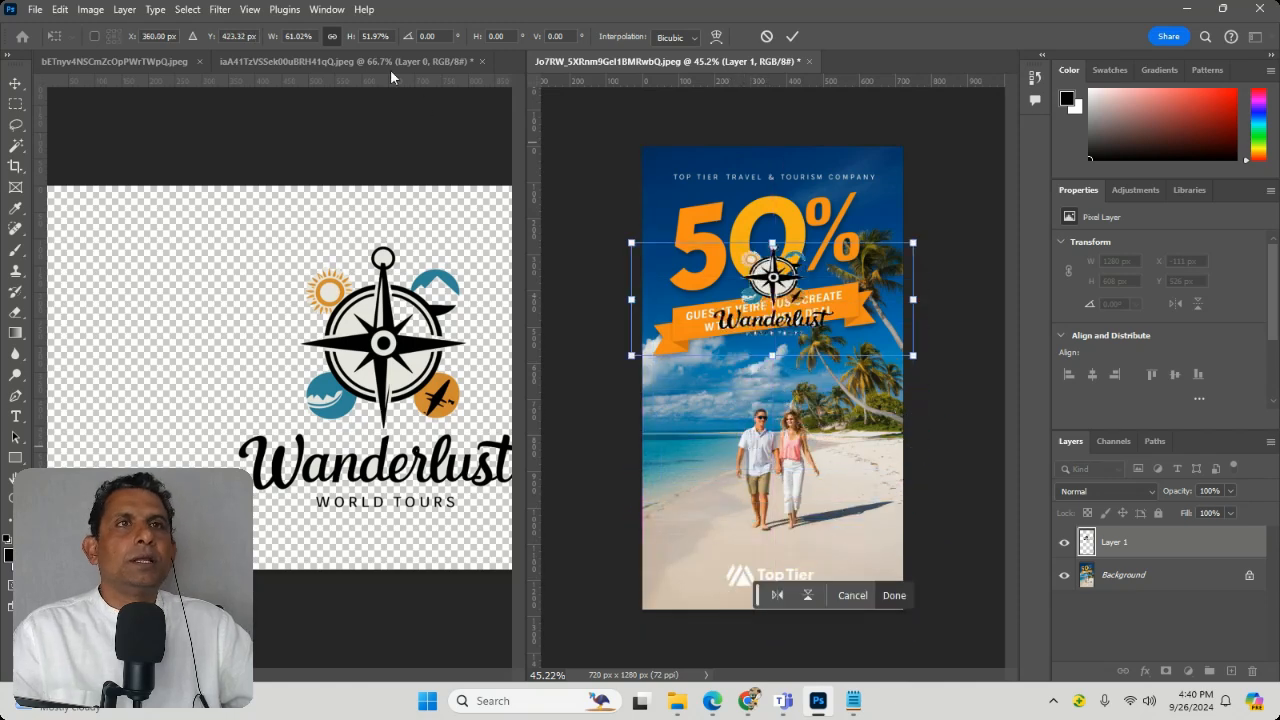
Step: Bring the Adventurous 50% flyer to the front and copy the Wanderlust logo onto it from the Top Tier flyer
{"action": "left_click", "coordinate": [376, 66]}
{"action": "left_click", "coordinate": [131, 62]}
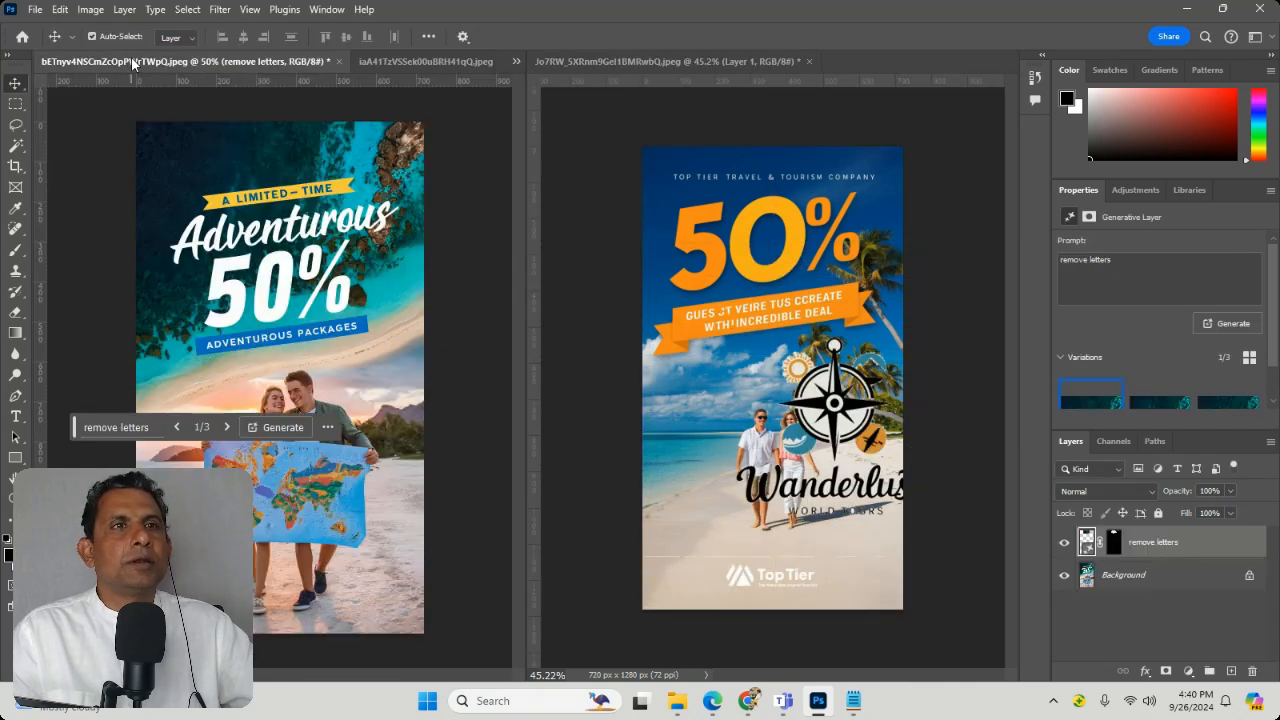
{"action": "left_click", "coordinate": [866, 428]}
{"action": "left_click_drag", "start_coordinate": [861, 428], "coordinate": [298, 528]}
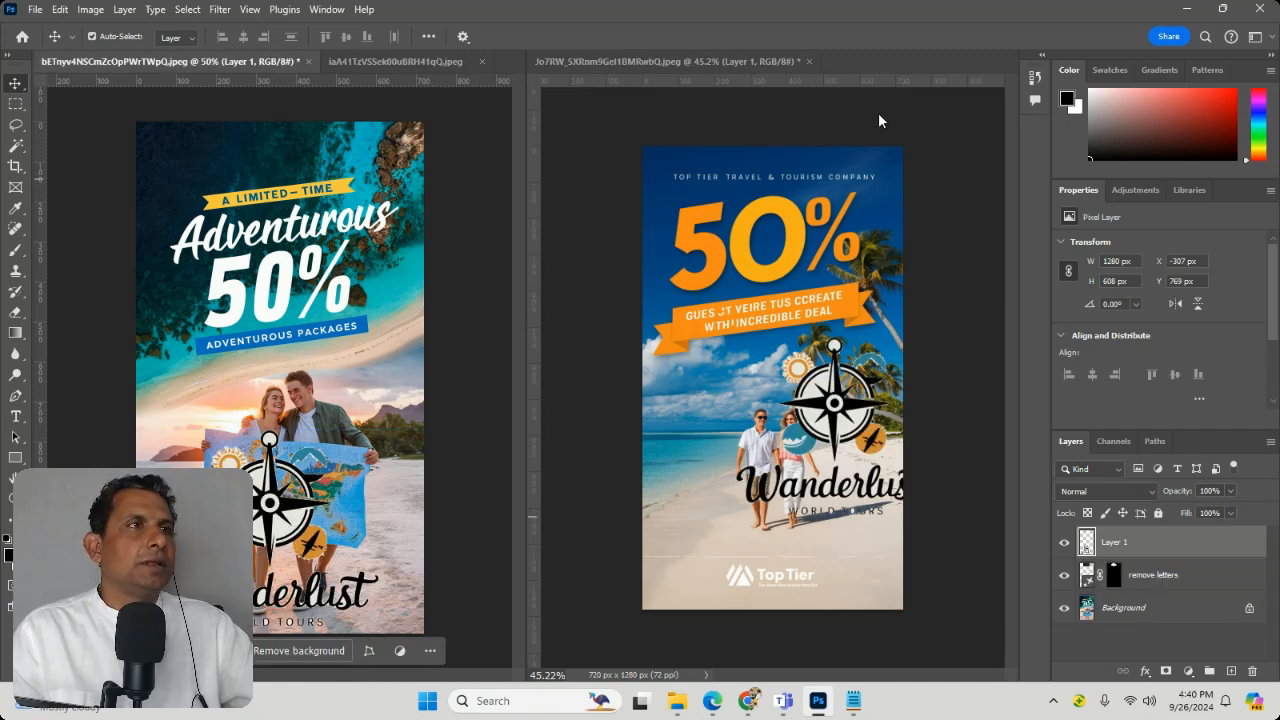
Step: Close the Top Tier flyer without saving its changes
{"action": "left_click", "coordinate": [664, 60]}
{"action": "left_click", "coordinate": [810, 62]}
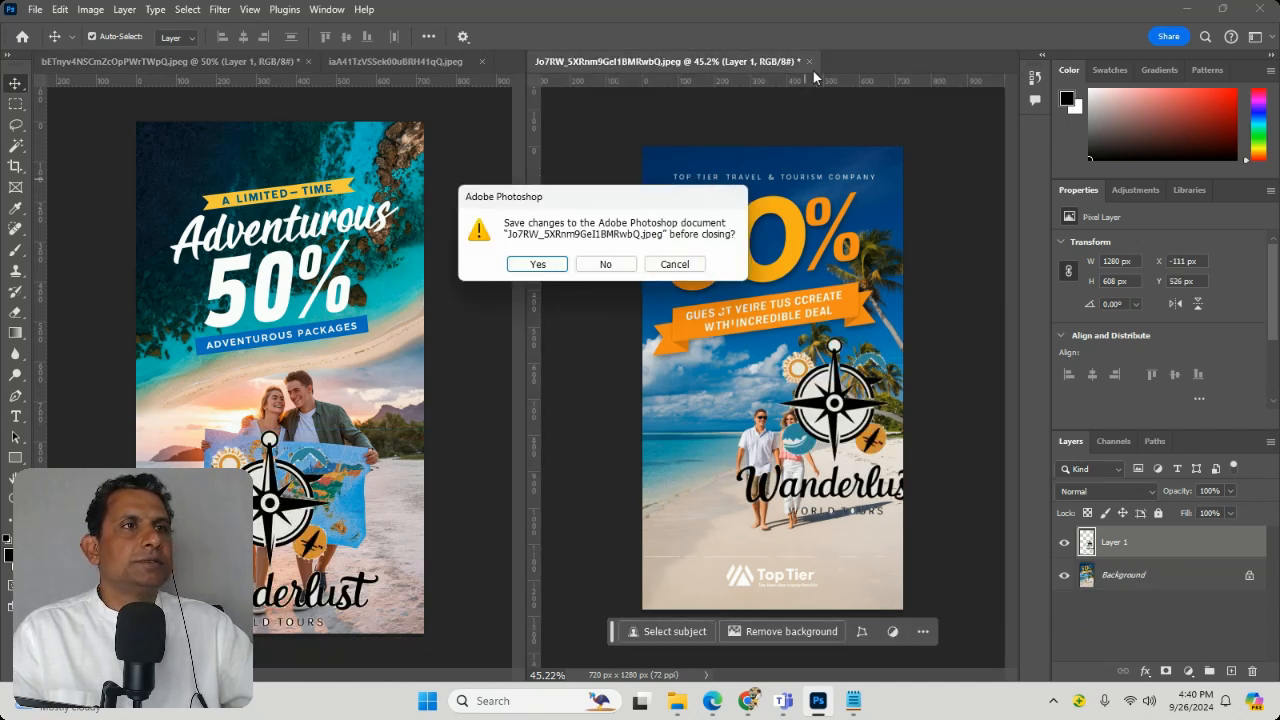
{"action": "left_click", "coordinate": [606, 264]}
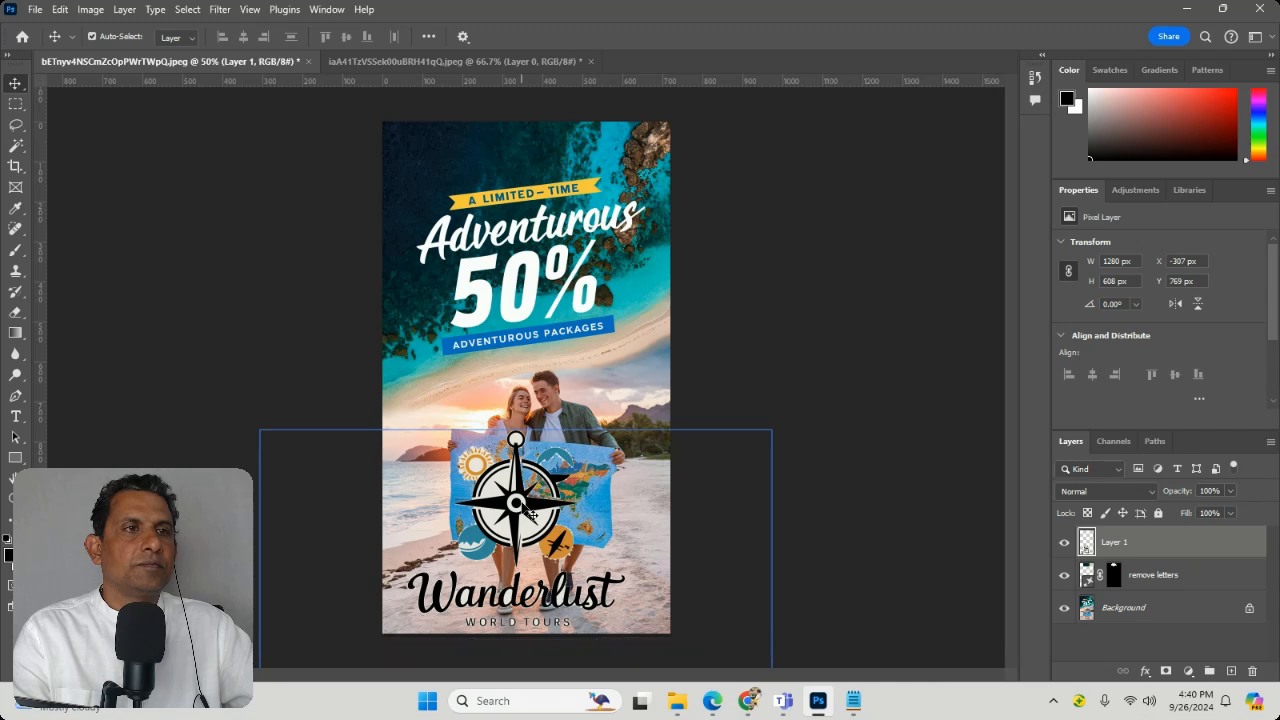
Step: Scale the Wanderlust logo layer down to about 346 × 148 px and place it at the couple's feet
{"action": "left_click_drag", "start_coordinate": [529, 510], "coordinate": [540, 400]}
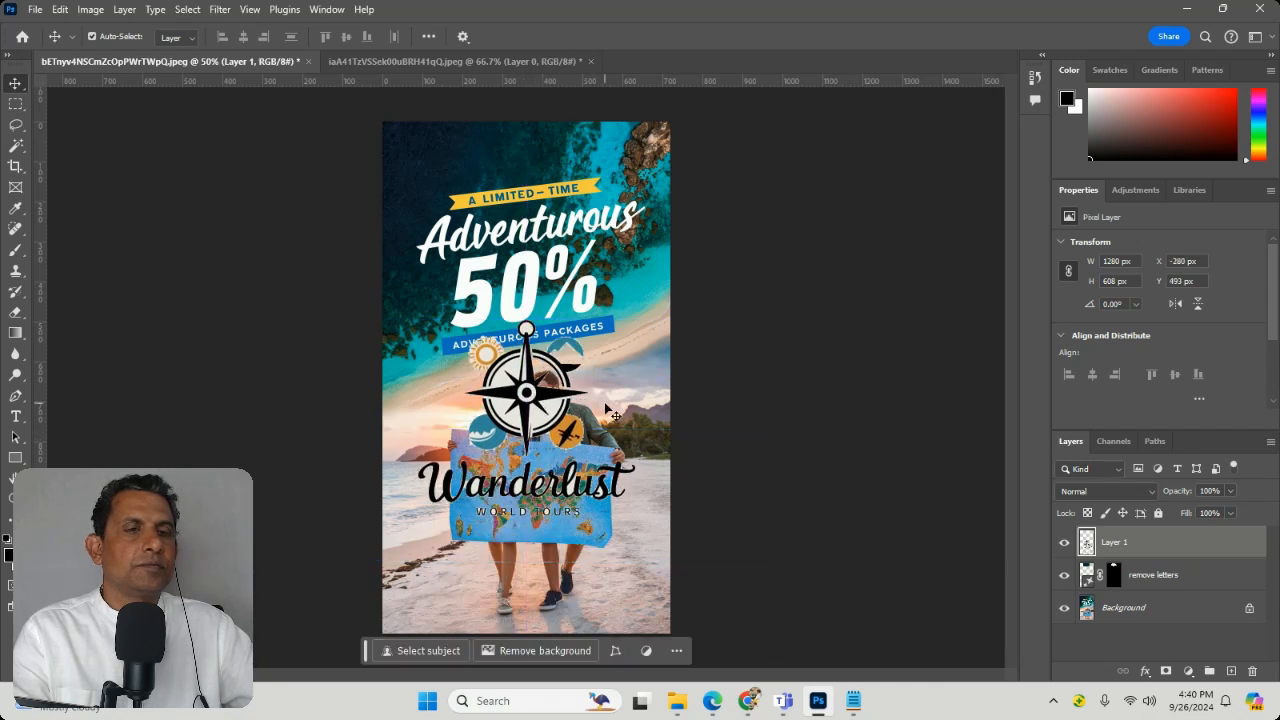
{"action": "key", "text": "ctrl+t"}
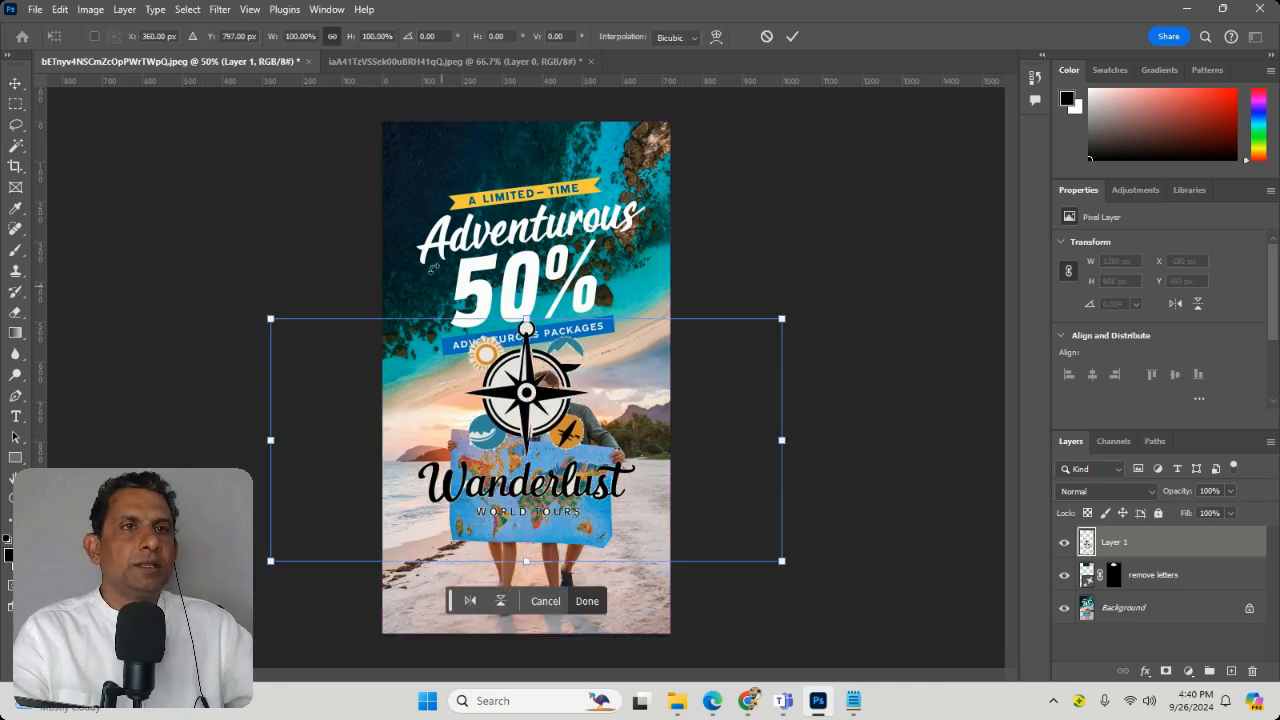
{"action": "left_click_drag", "start_coordinate": [272, 326], "coordinate": [524, 468]}
{"action": "left_click_drag", "start_coordinate": [650, 497], "coordinate": [520, 587]}
{"action": "key", "text": "ctrl+z"}
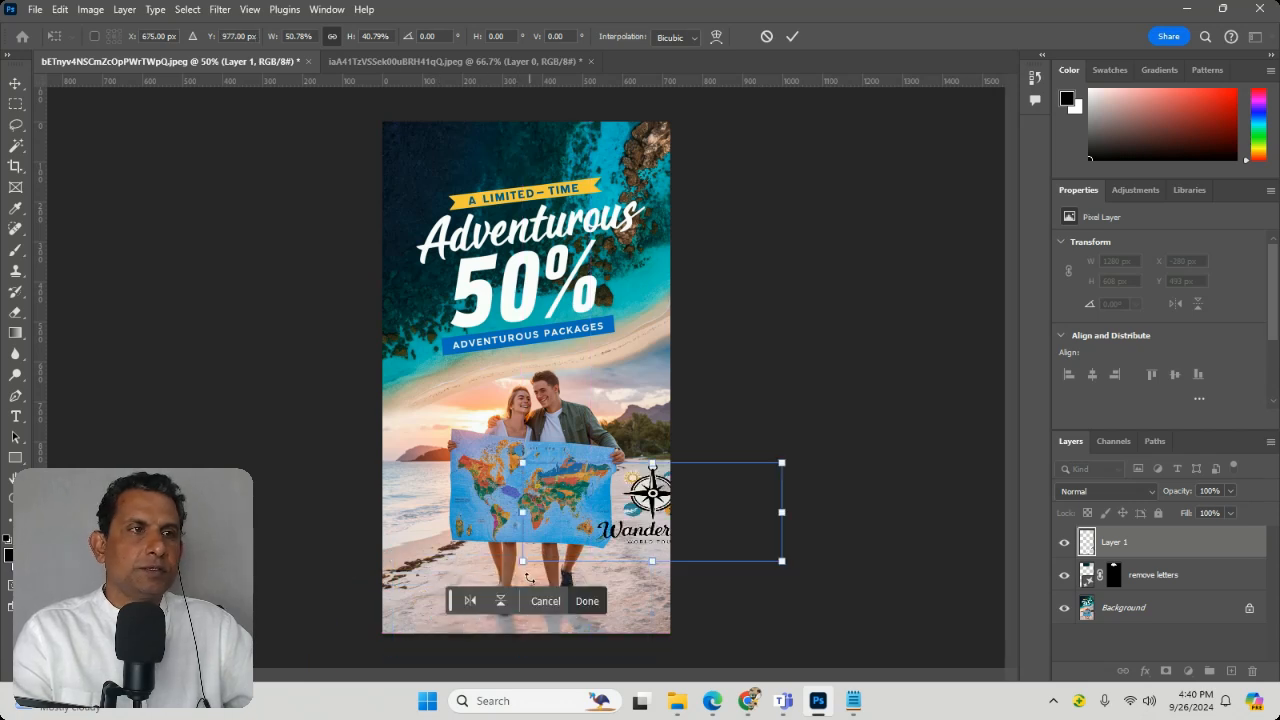
{"action": "left_click_drag", "start_coordinate": [781, 463], "coordinate": [660, 503]}
{"action": "left_click_drag", "start_coordinate": [574, 540], "coordinate": [510, 578]}
{"action": "key", "text": "Return"}
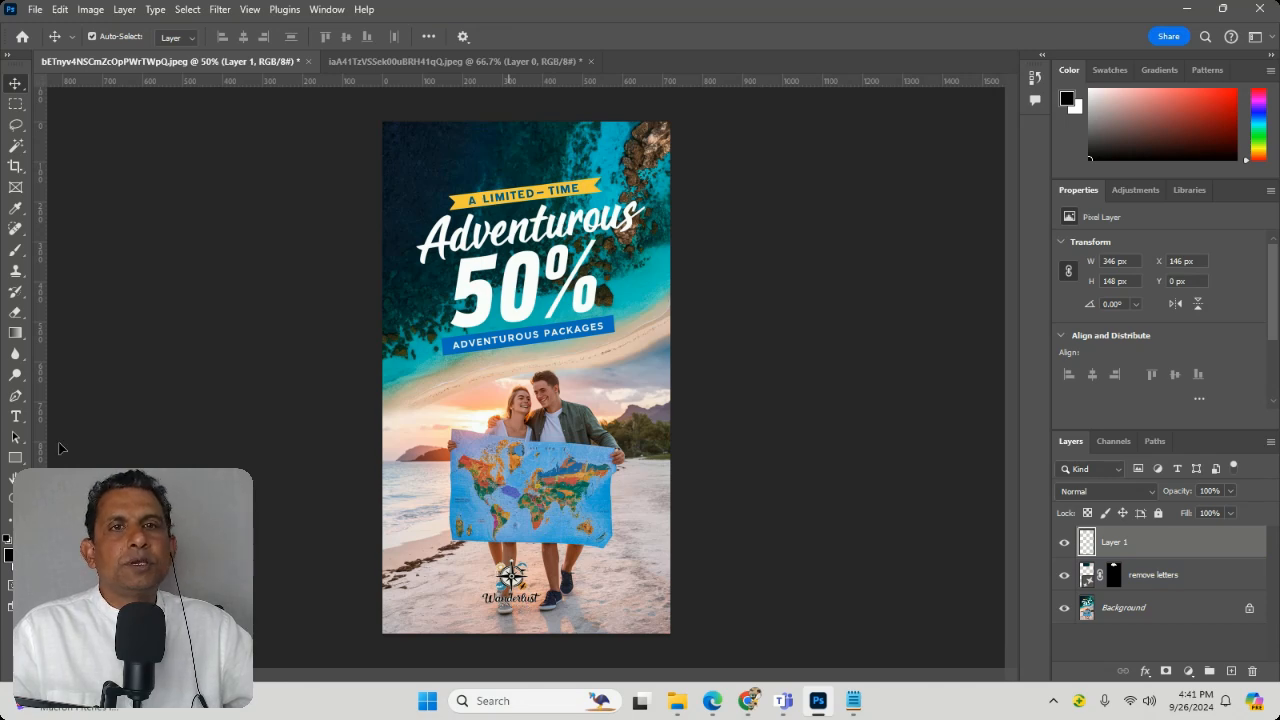
Step: Examine the whole flyer at 12.5% magnification and the couple's faces at up to 500%
{"action": "key", "text": "z"}
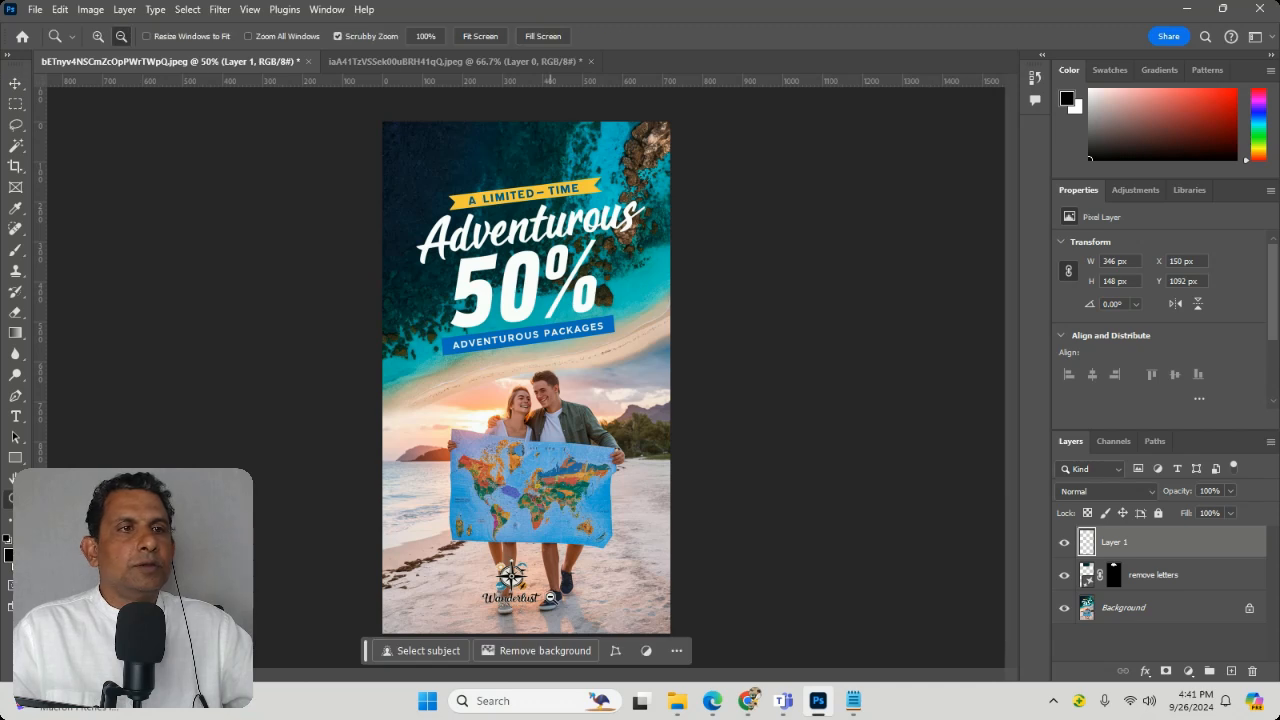
{"action": "left_click", "coordinate": [511, 575], "text": "alt"}
{"action": "left_click", "coordinate": [514, 520], "text": "alt"}
{"action": "left_click", "coordinate": [537, 364], "text": "alt"}
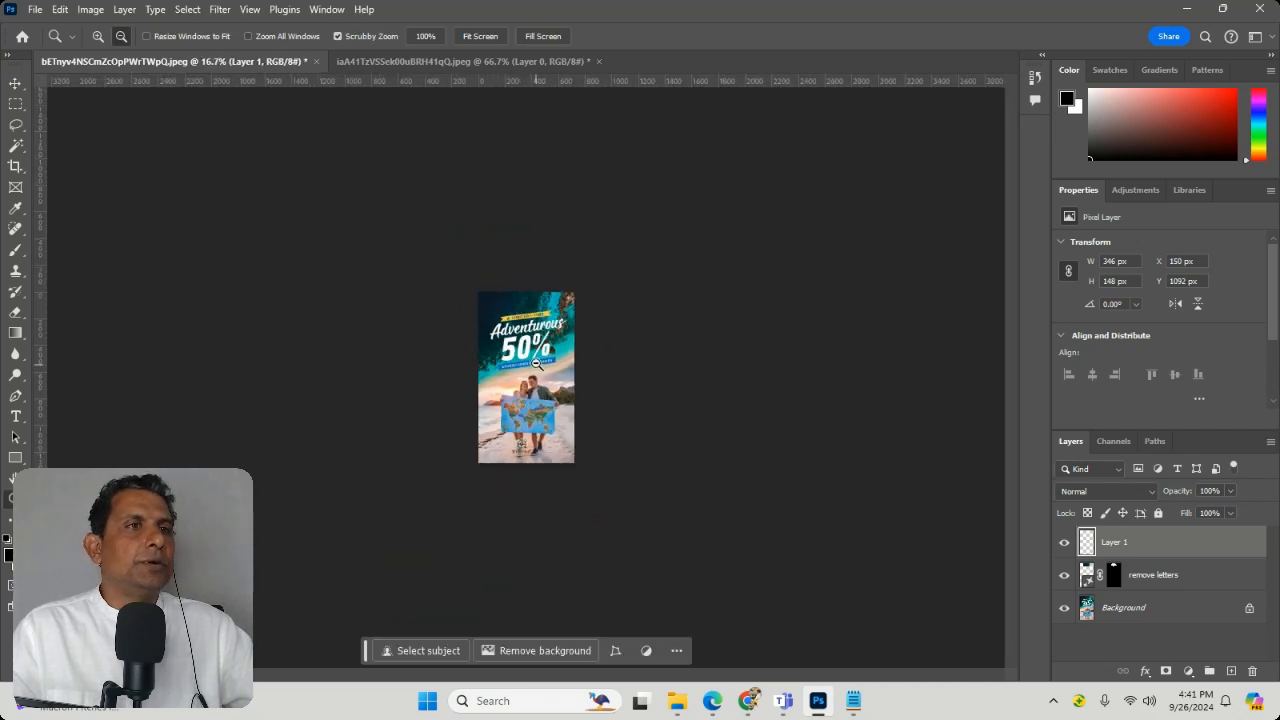
{"action": "left_click", "coordinate": [535, 360], "text": "alt"}
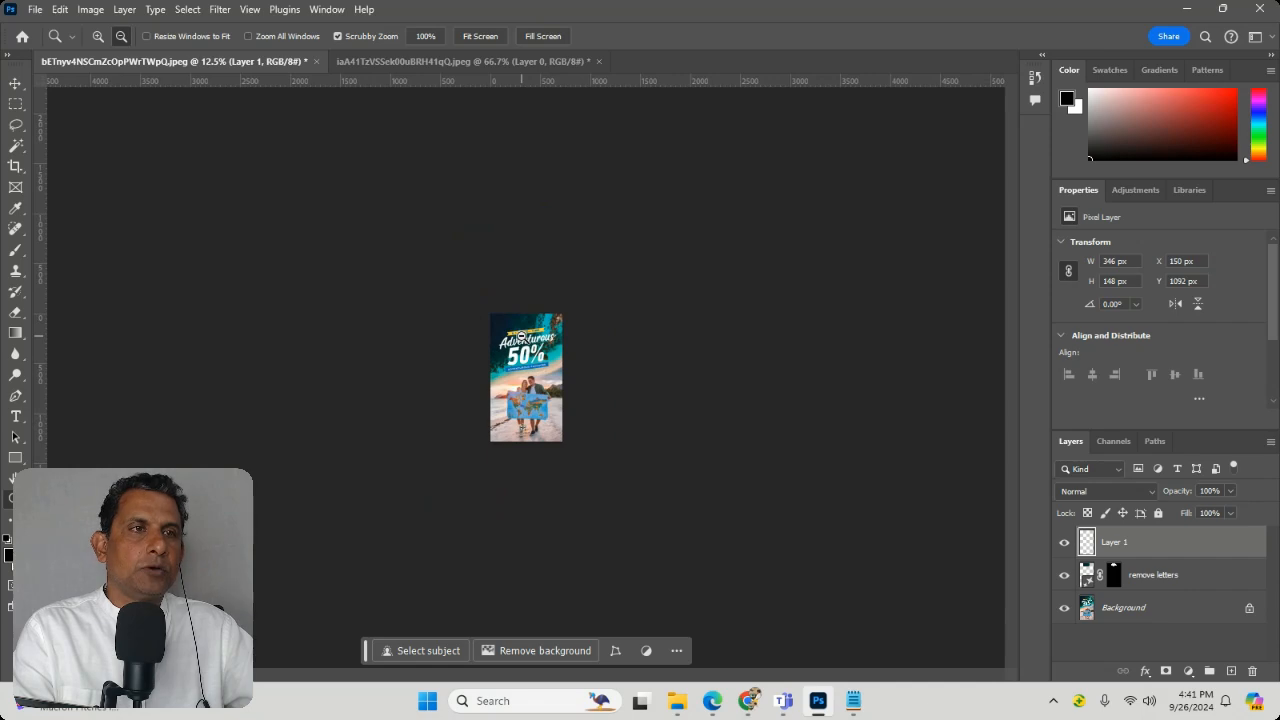
{"action": "left_click", "coordinate": [538, 376]}
{"action": "left_click", "coordinate": [537, 377]}
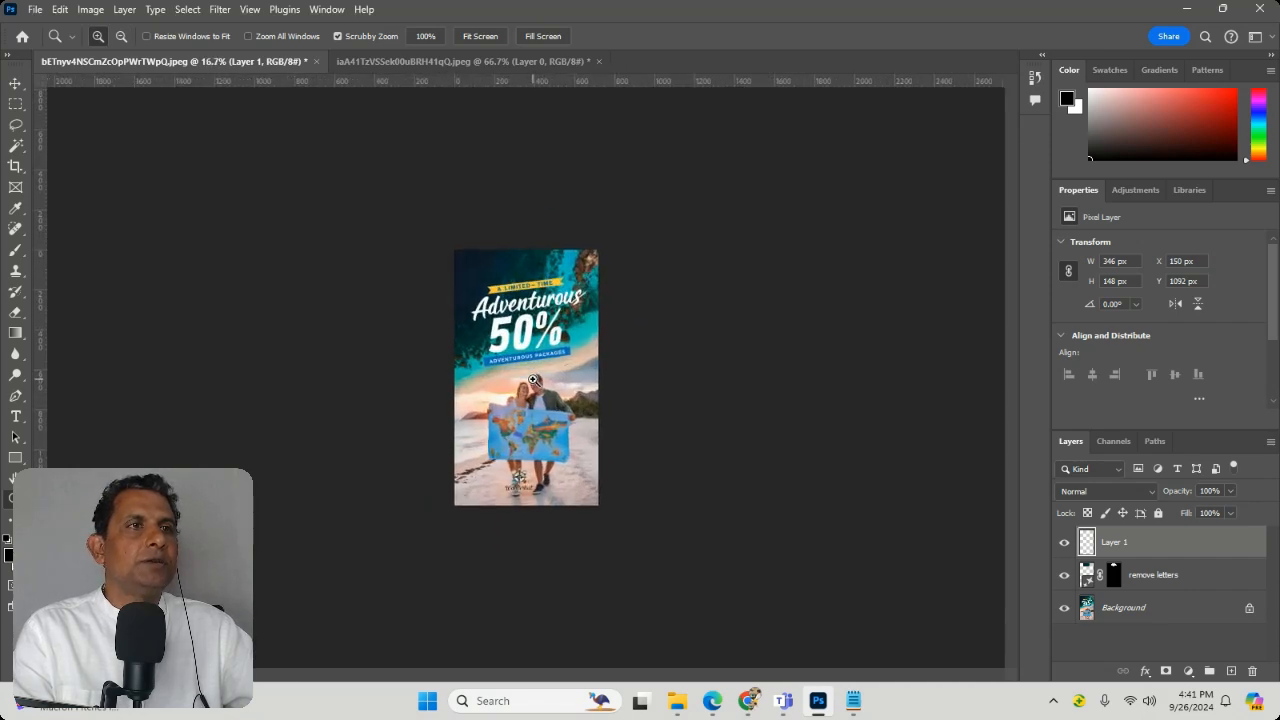
{"action": "left_click", "coordinate": [535, 378]}
{"action": "left_click", "coordinate": [533, 379]}
{"action": "left_click", "coordinate": [533, 379]}
{"action": "left_click", "coordinate": [533, 379]}
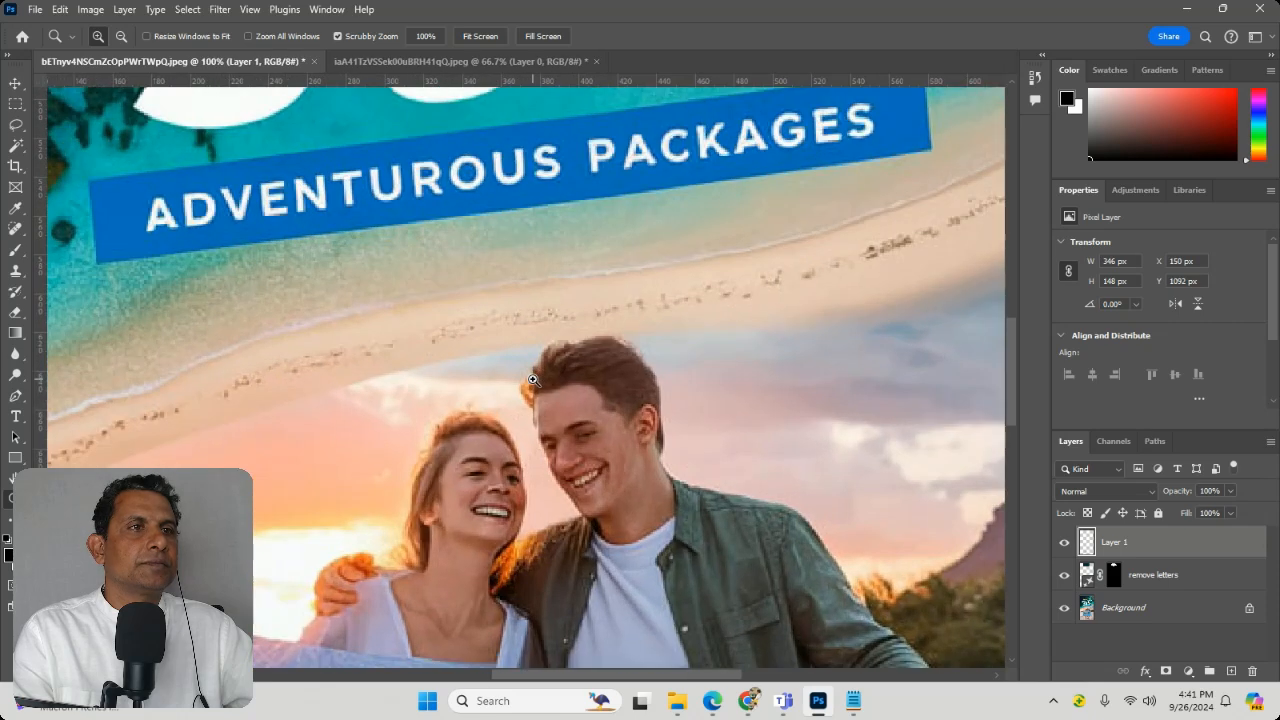
{"action": "left_click", "coordinate": [533, 379]}
{"action": "left_click", "coordinate": [533, 379]}
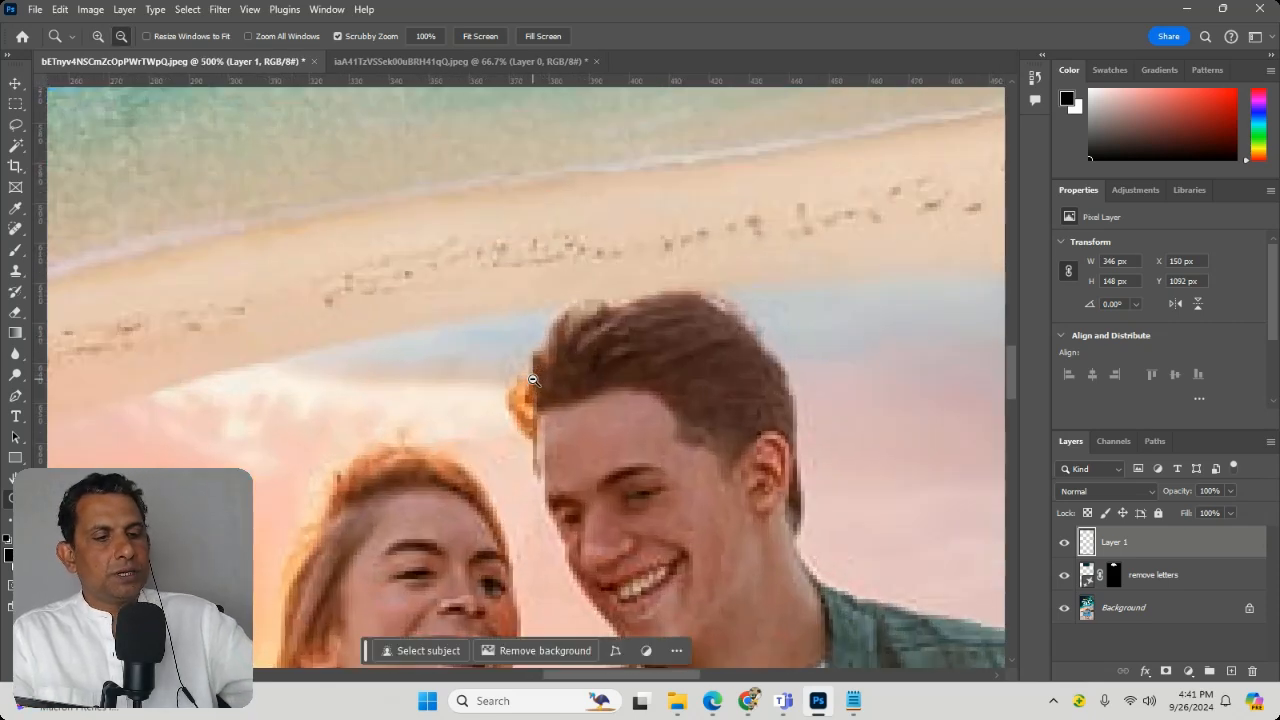
Step: Examine the flyer fitted to the window, at 100% and at 400% magnification around the couple and the blue banner
{"action": "key", "text": "ctrl+0"}
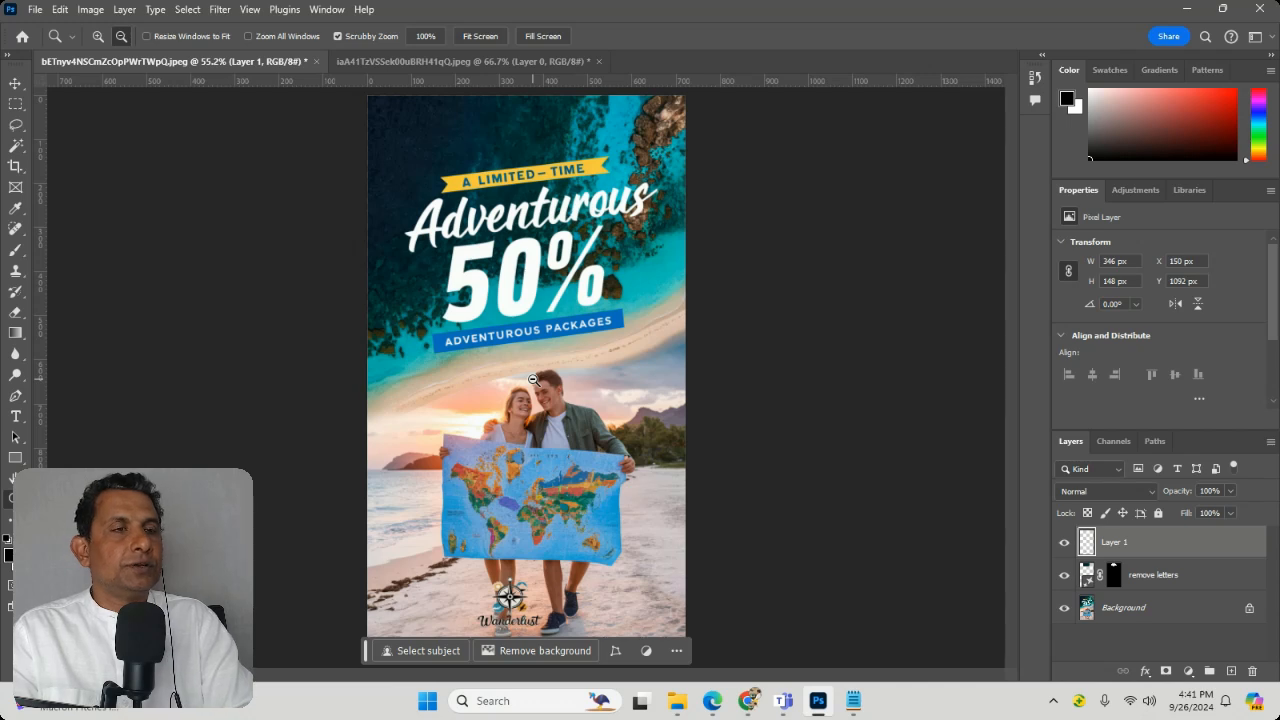
{"action": "left_click", "coordinate": [540, 390]}
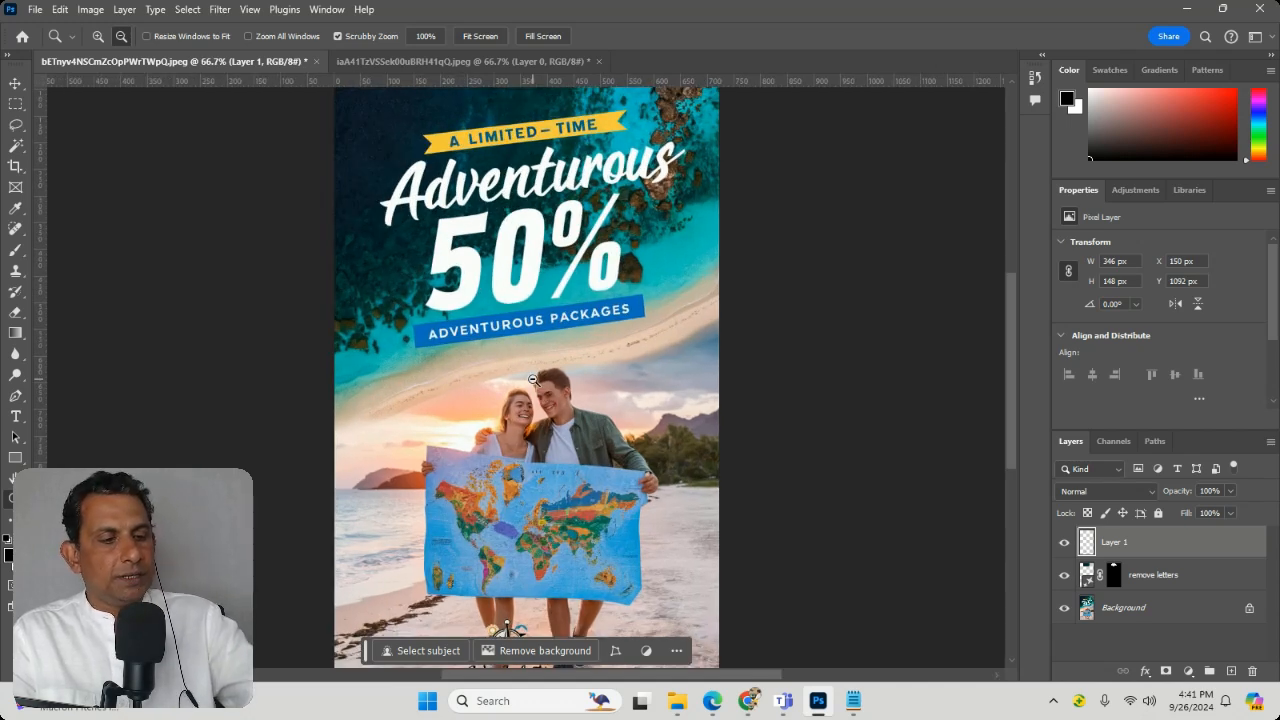
{"action": "left_click_drag", "start_coordinate": [540, 390], "coordinate": [534, 380]}
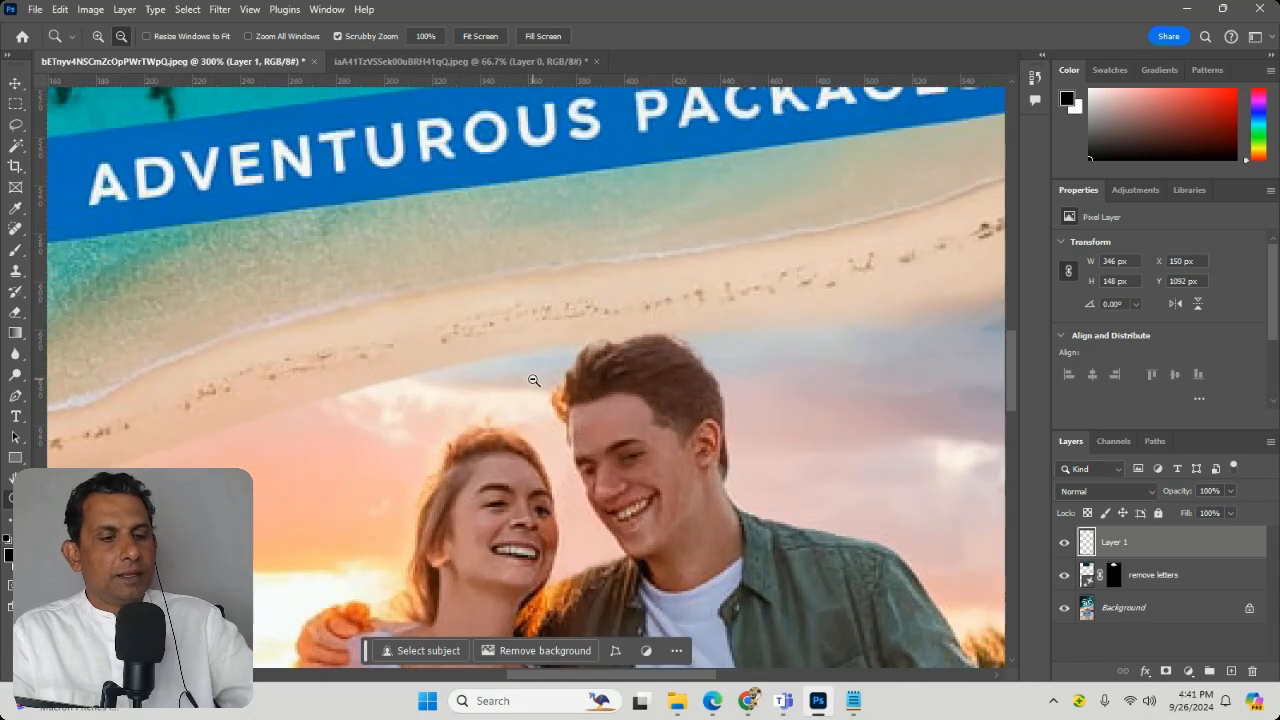
{"action": "key", "text": "ctrl+0"}
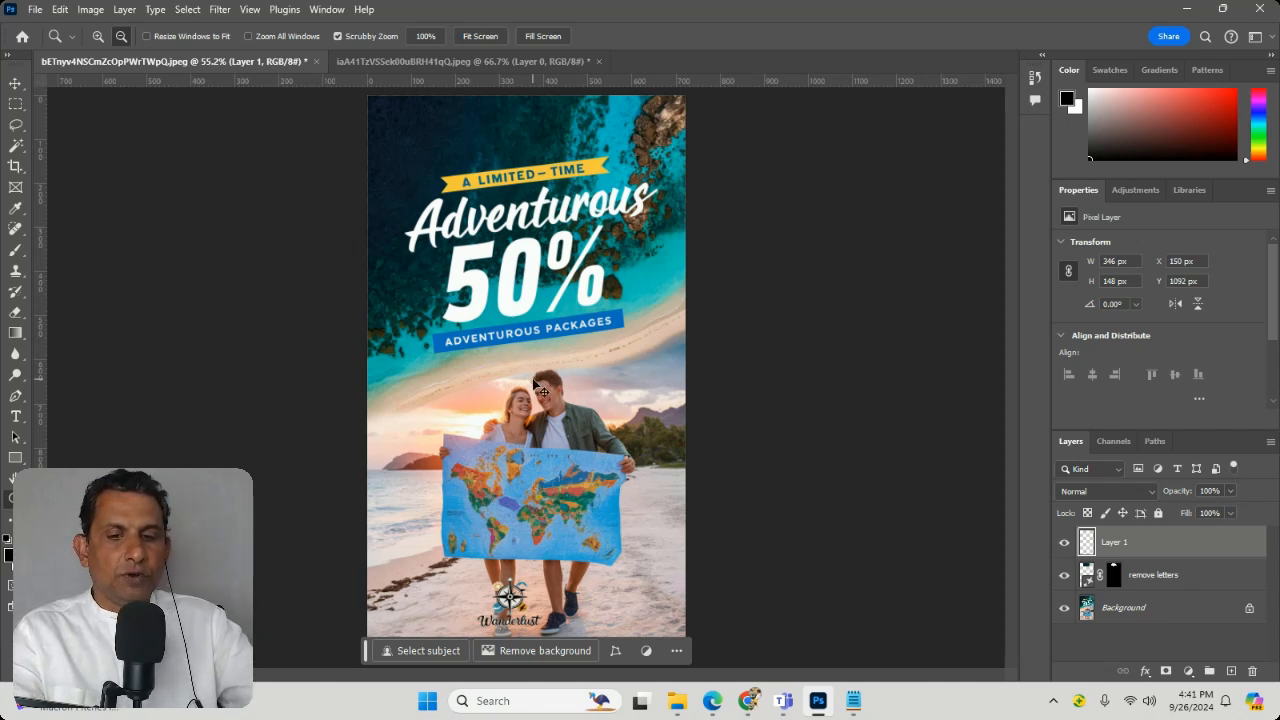
{"action": "key", "text": "ctrl+1"}
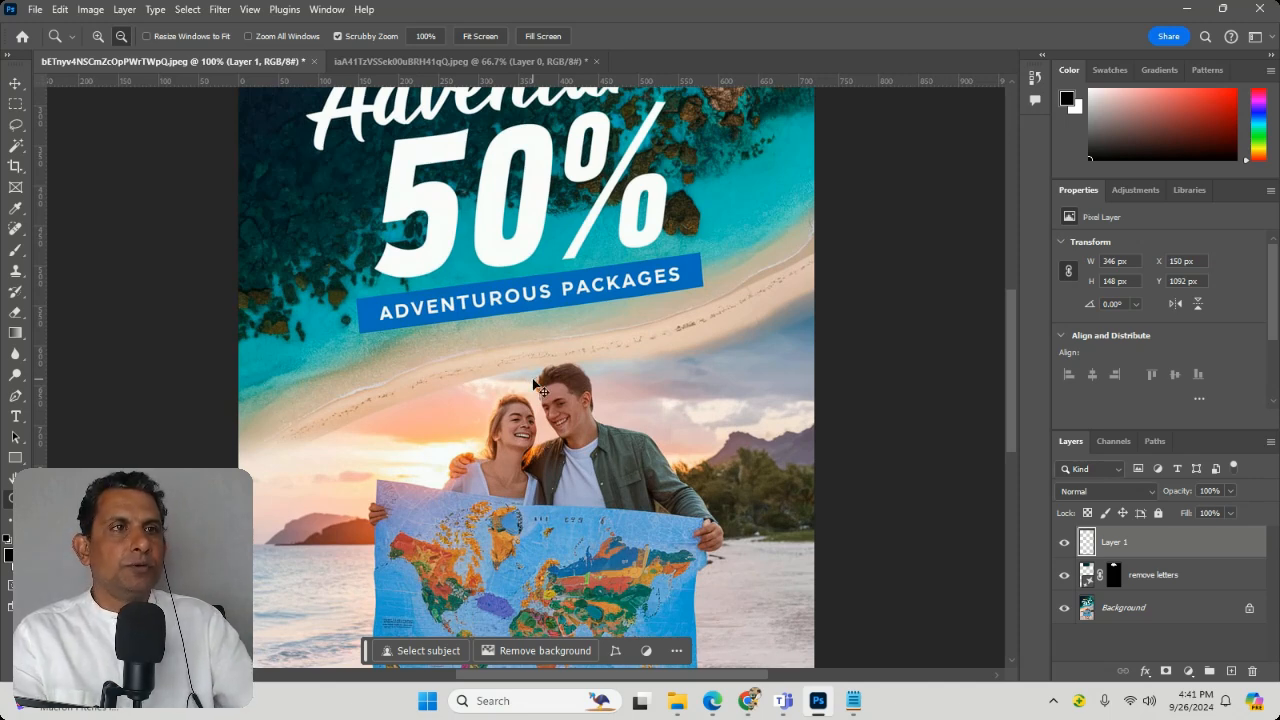
{"action": "left_click", "coordinate": [388, 420]}
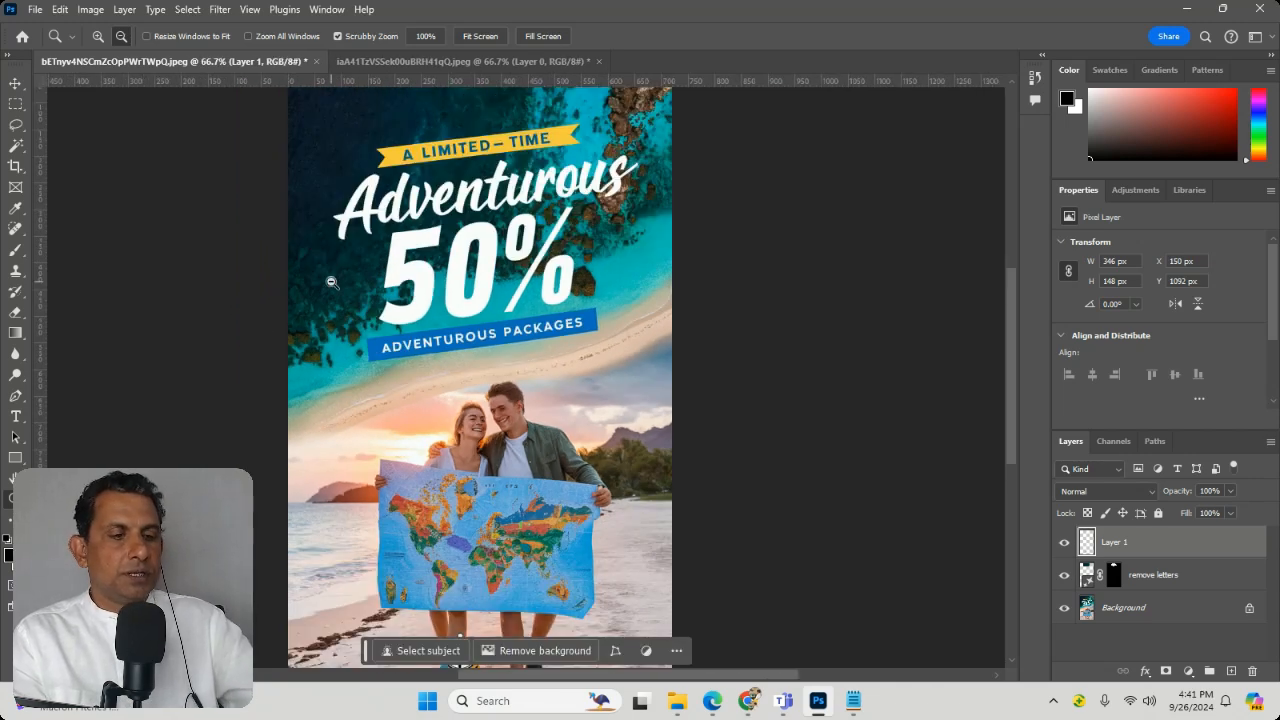
{"action": "key", "text": "ctrl+plus"}
{"action": "key", "text": "ctrl+plus"}
{"action": "key", "text": "ctrl+plus"}
{"action": "key", "text": "ctrl+plus"}
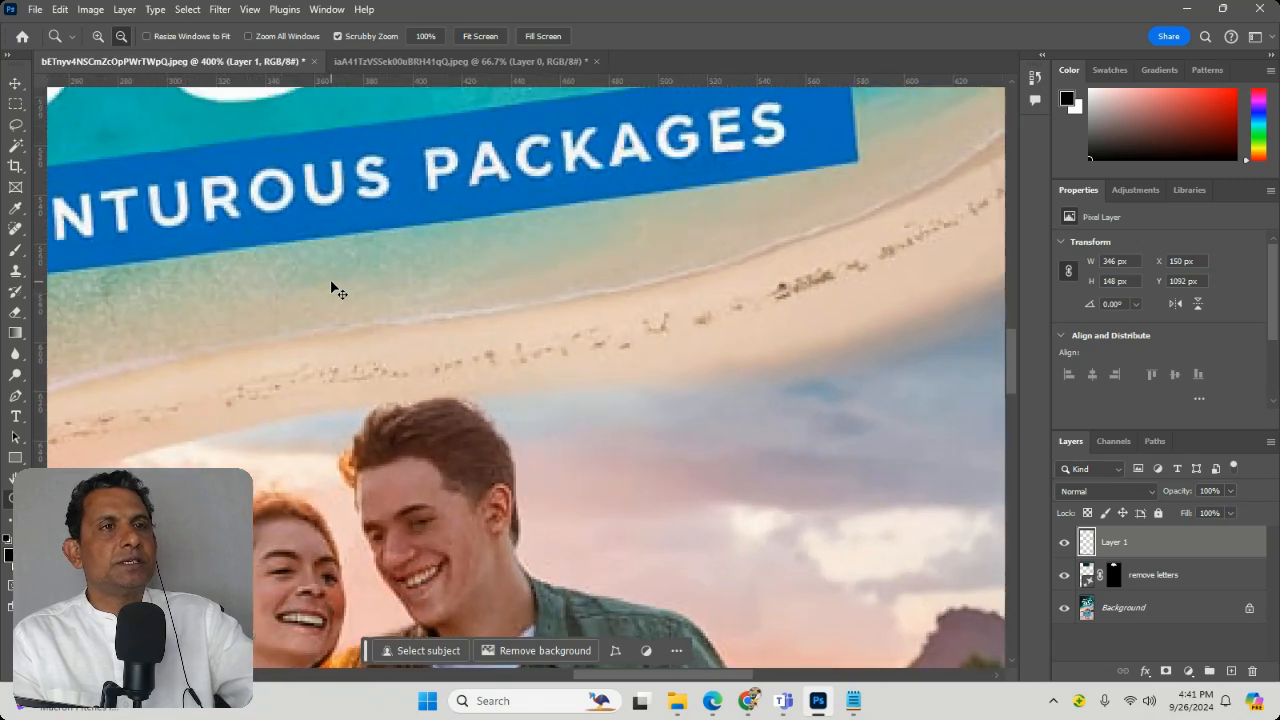
{"action": "key", "text": "ctrl+minus"}
{"action": "key", "text": "ctrl+minus"}
{"action": "key", "text": "ctrl+minus"}
{"action": "key", "text": "ctrl+minus"}
{"action": "key", "text": "ctrl+minus"}
{"action": "key", "text": "ctrl+minus"}
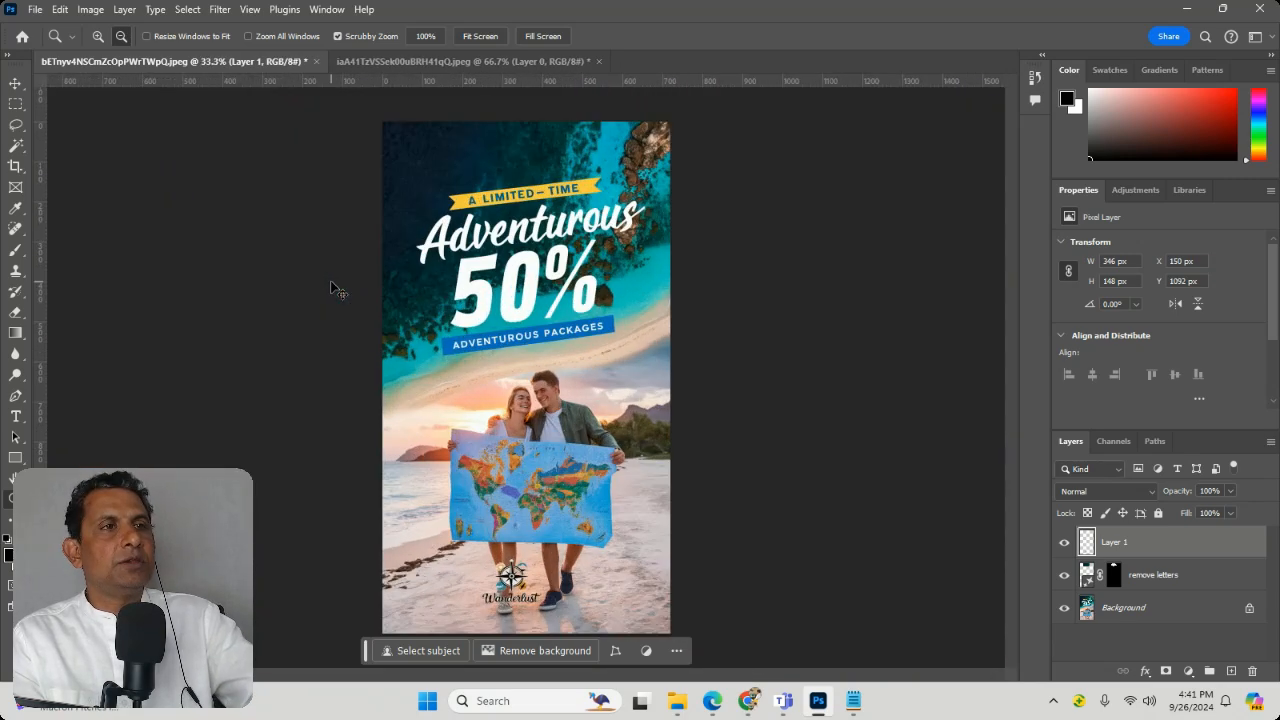
Step: Move the Wanderlust logo onto the empty sand in the flyer's lower-right corner, at about X 407 px, Y 1143 px
{"action": "key", "text": "ctrl+plus"}
{"action": "key", "text": "ctrl+plus"}
{"action": "key", "text": "ctrl+plus"}
{"action": "key", "text": "ctrl+plus"}
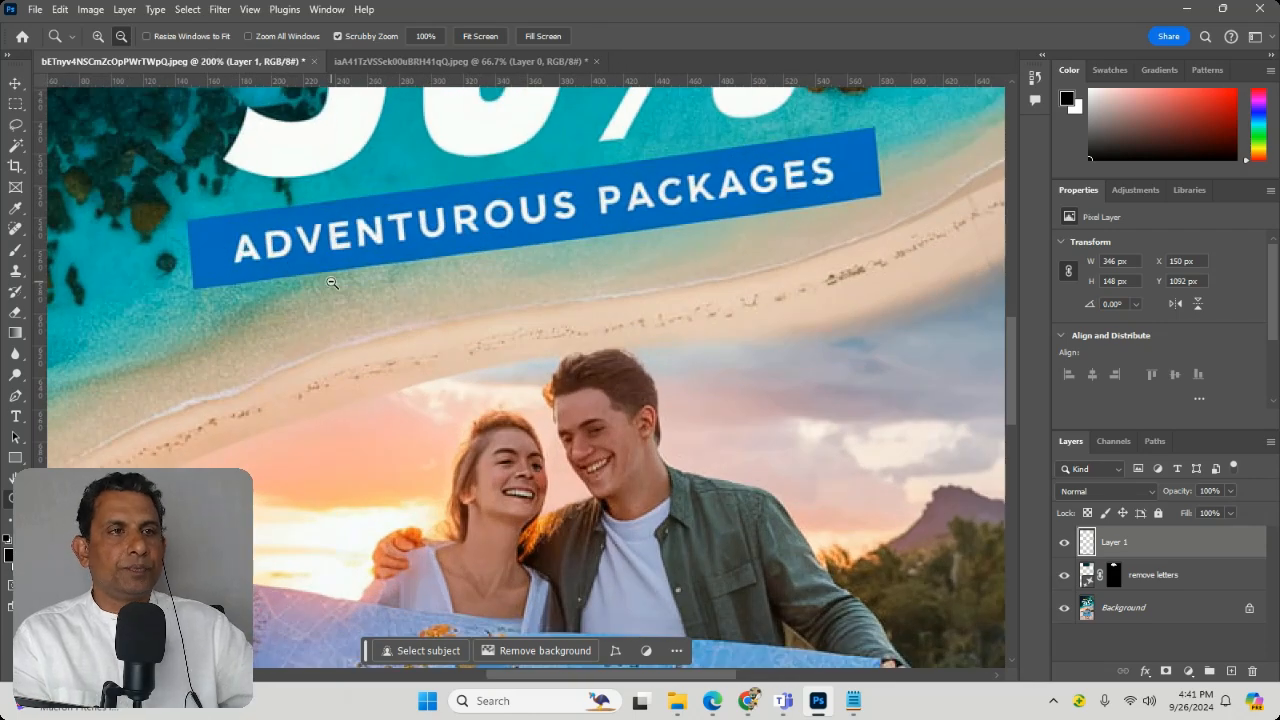
{"action": "scroll", "coordinate": [641, 351], "scroll_direction": "down", "scroll_amount": 10}
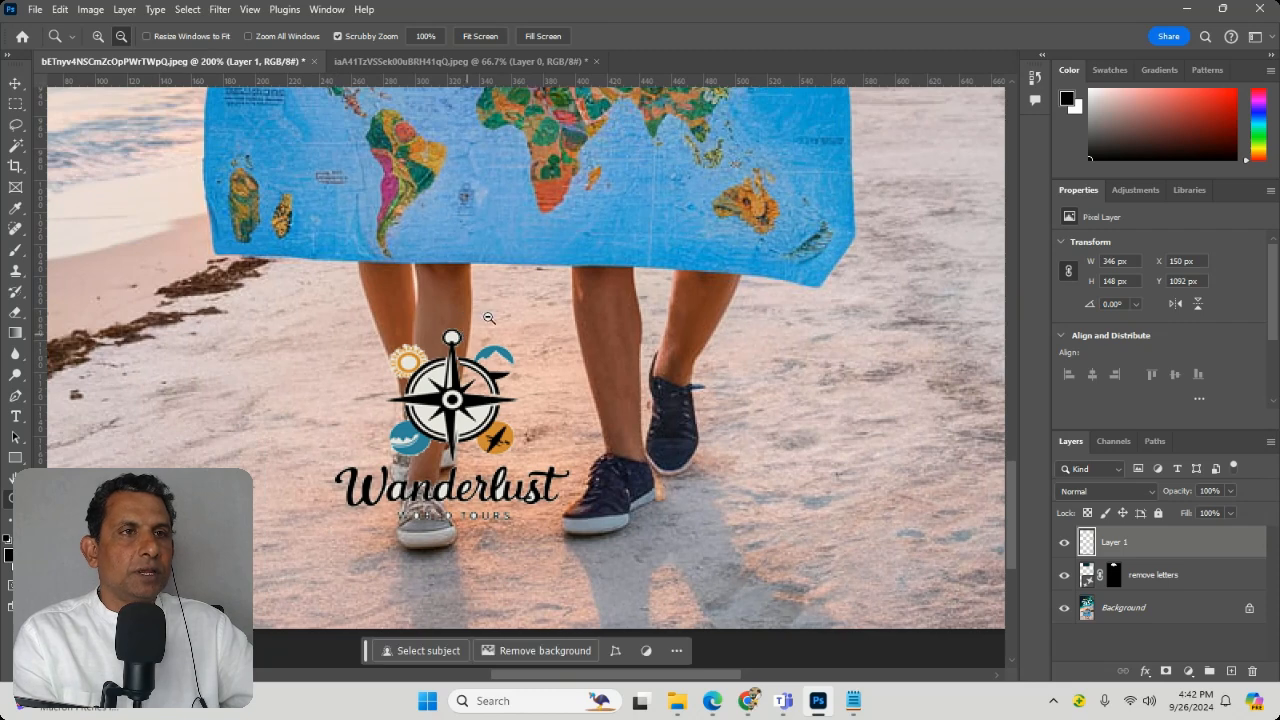
{"action": "key", "text": "v"}
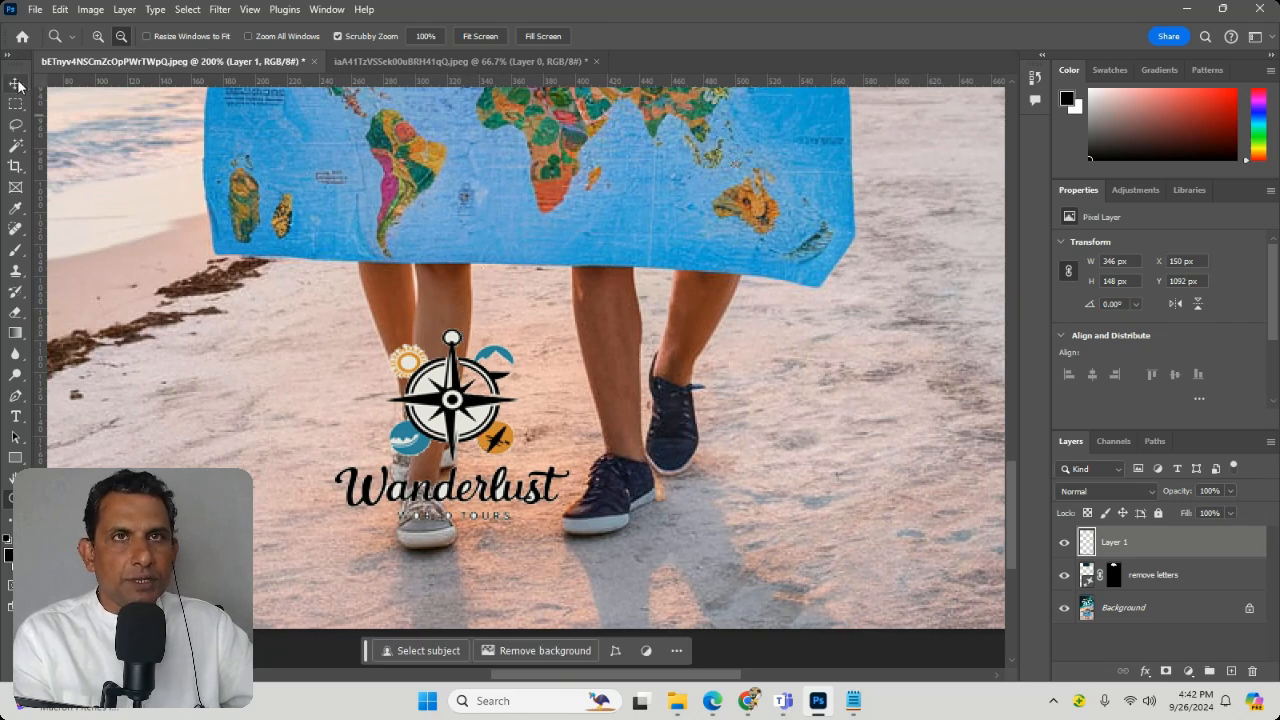
{"action": "left_click_drag", "start_coordinate": [476, 437], "coordinate": [838, 509]}
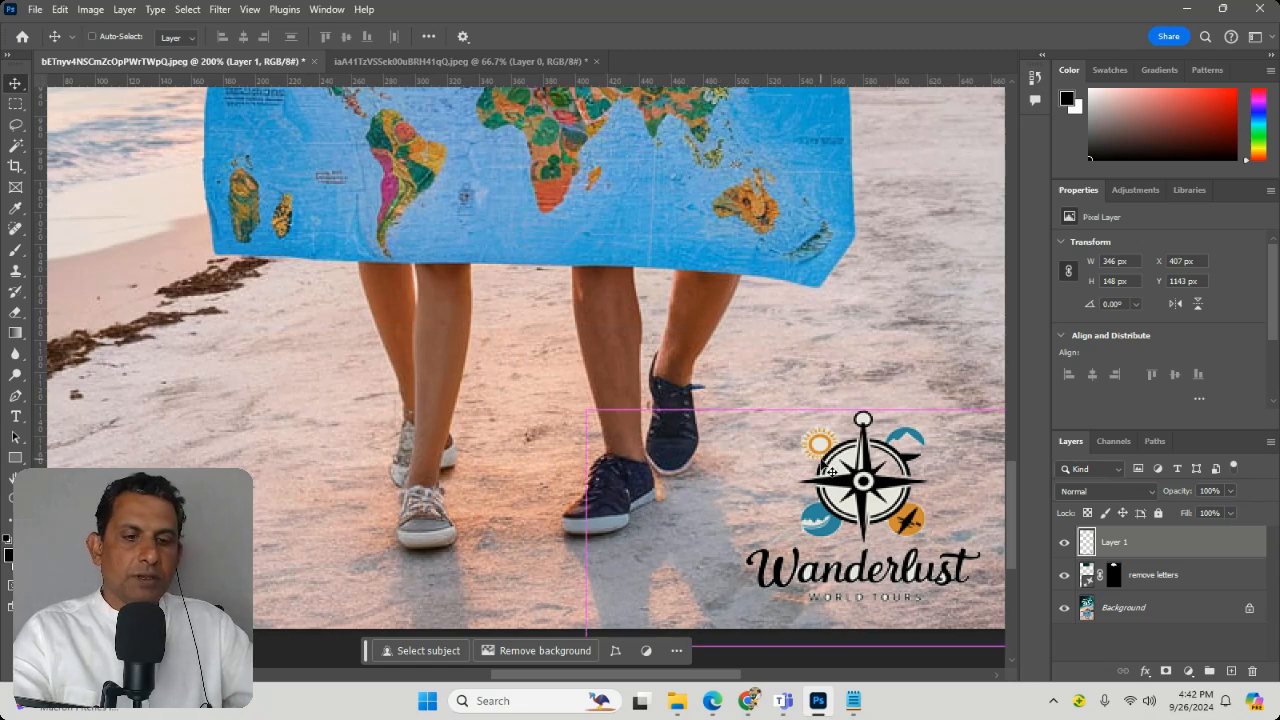
Step: Enlarge the Wanderlust logo layer to about 416 × 202 px and move it to about X 381 px, Y 1103 px in the flyer's lower-right corner
{"action": "key", "text": "ctrl+t"}
{"action": "left_click_drag", "start_coordinate": [587, 411], "coordinate": [475, 325]}
{"action": "key", "text": "Return"}
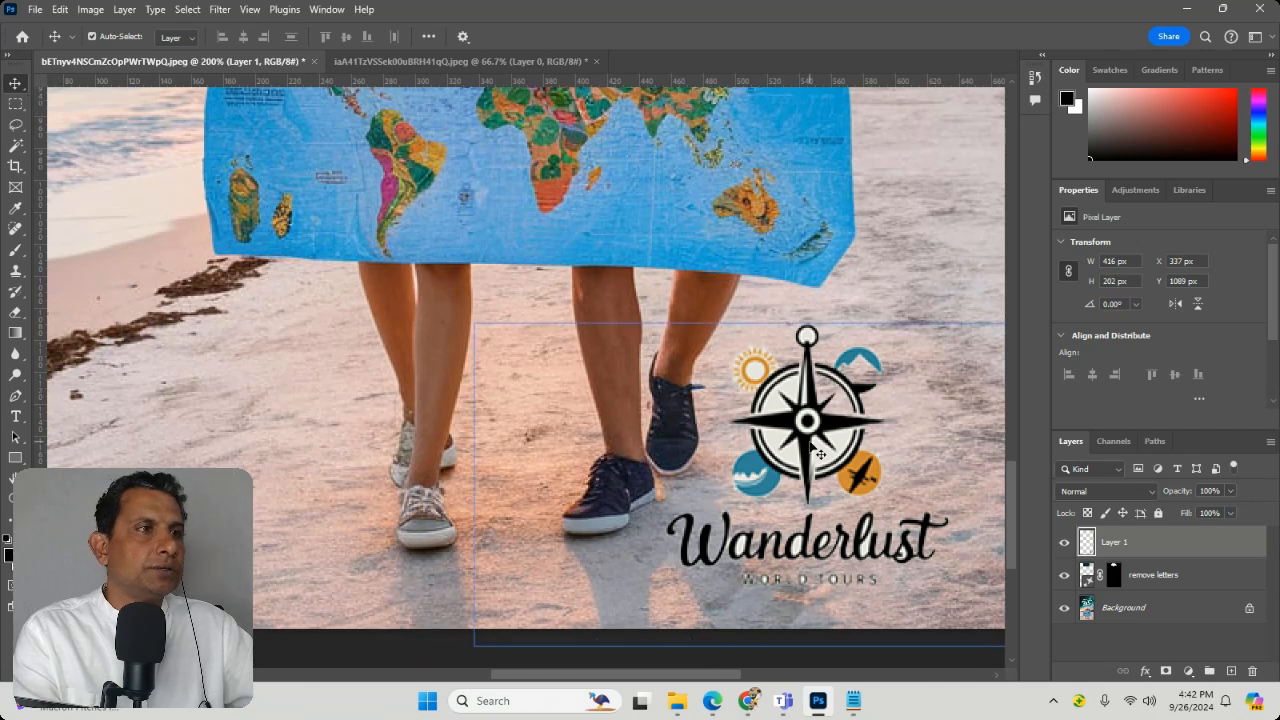
{"action": "left_click_drag", "start_coordinate": [810, 443], "coordinate": [882, 470]}
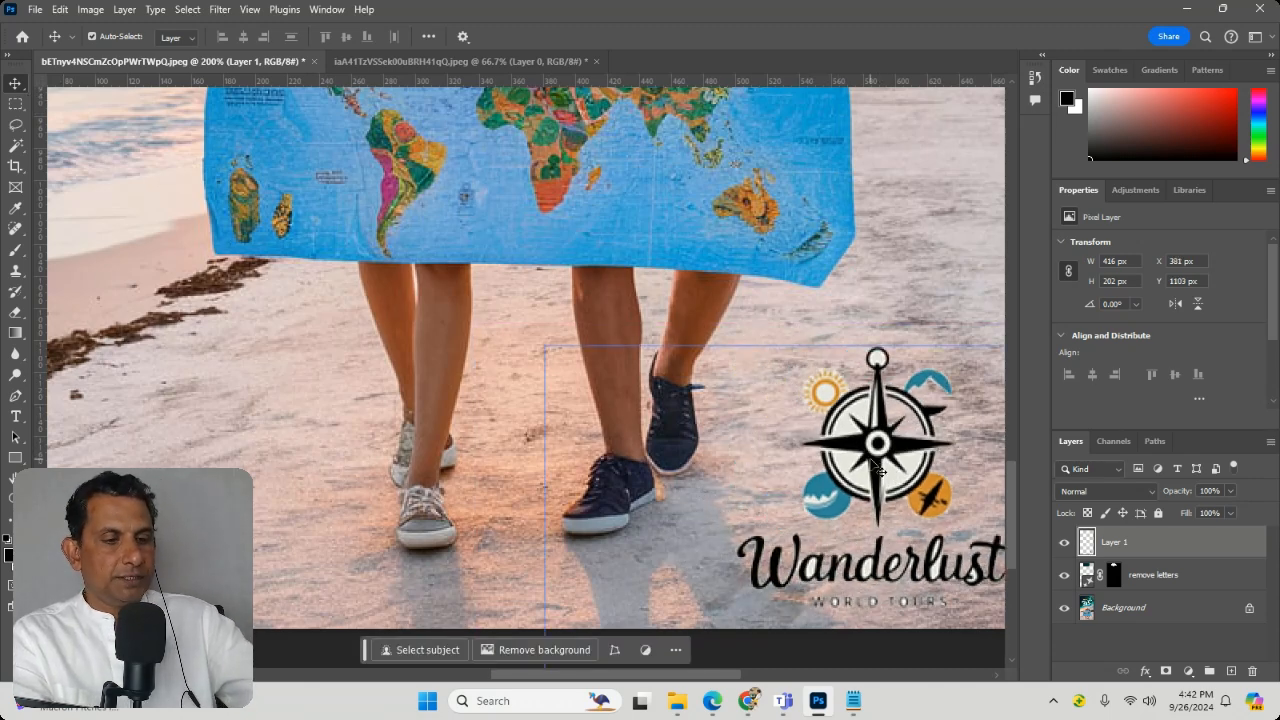
Step: Examine the whole flyer, the couple's faces and the Adventurous headline at magnifications up to 400%
{"action": "key", "text": "ctrl+0"}
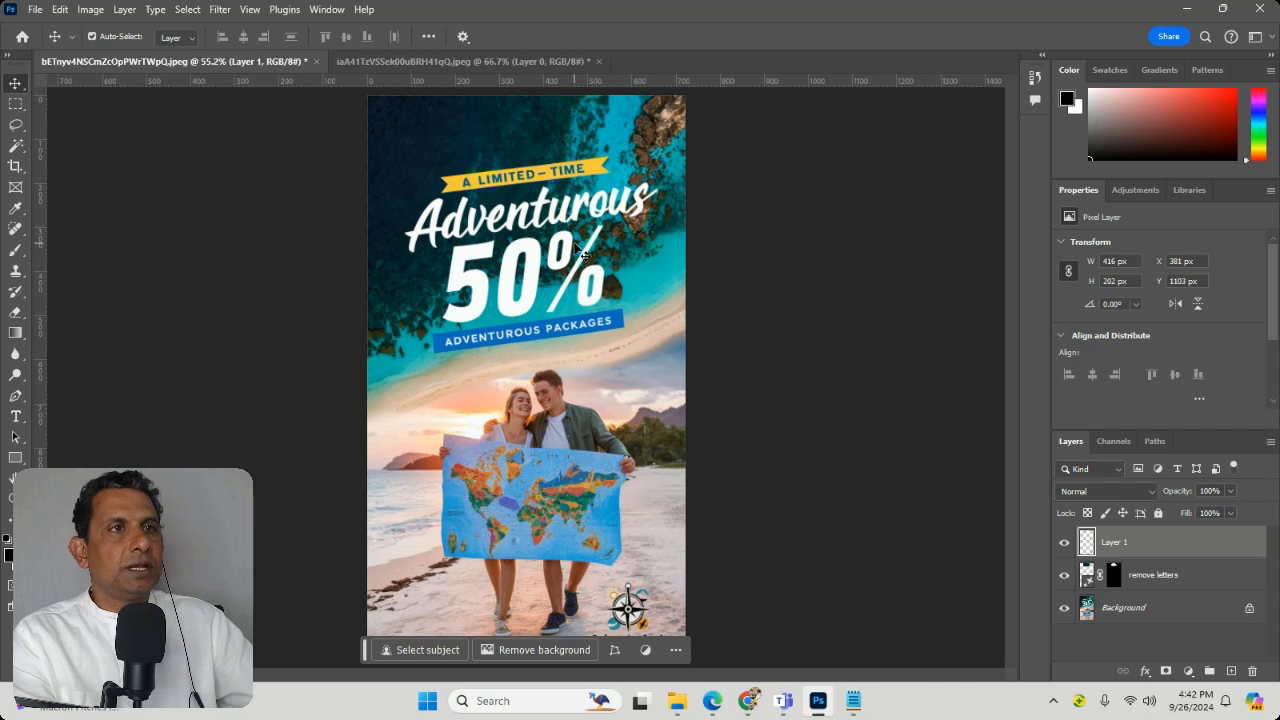
{"action": "key", "text": "ctrl+plus"}
{"action": "key", "text": "ctrl+plus"}
{"action": "key", "text": "ctrl+plus"}
{"action": "key", "text": "ctrl+plus"}
{"action": "key", "text": "ctrl+plus"}
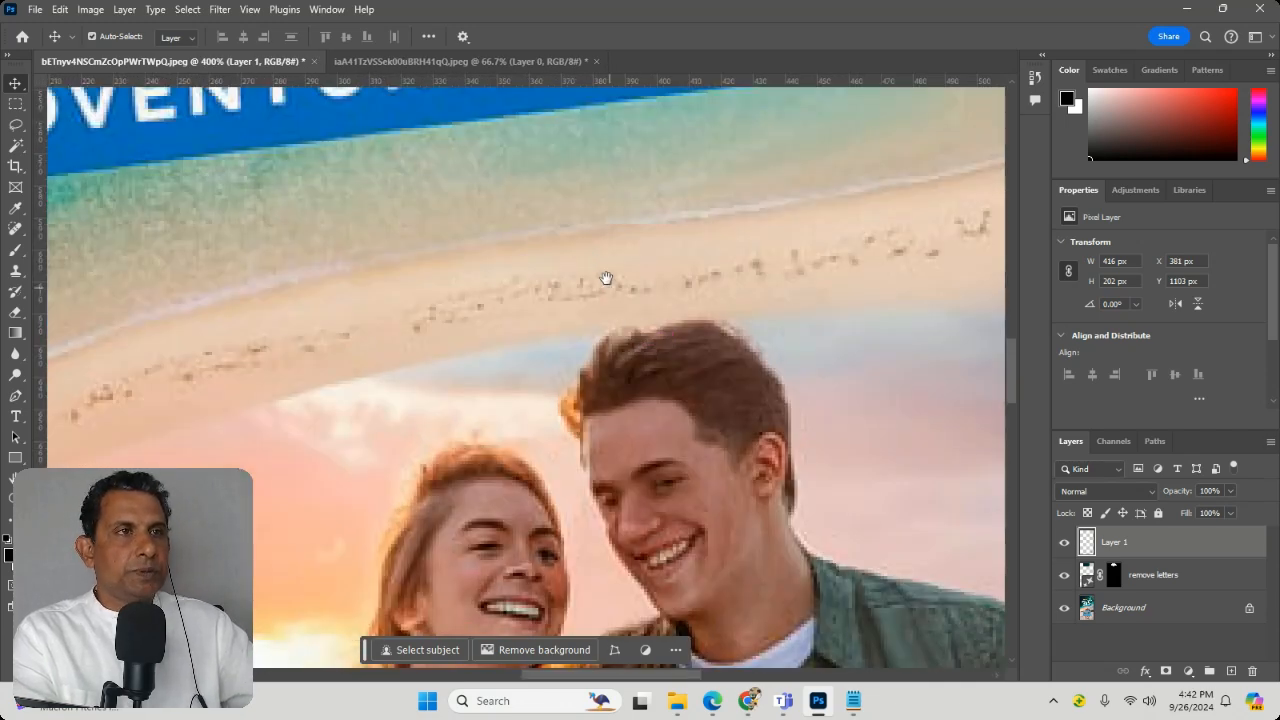
{"action": "left_click_drag", "start_coordinate": [606, 278], "coordinate": [583, 437]}
{"action": "left_click_drag", "start_coordinate": [582, 317], "coordinate": [575, 649]}
{"action": "left_click_drag", "start_coordinate": [631, 351], "coordinate": [672, 231]}
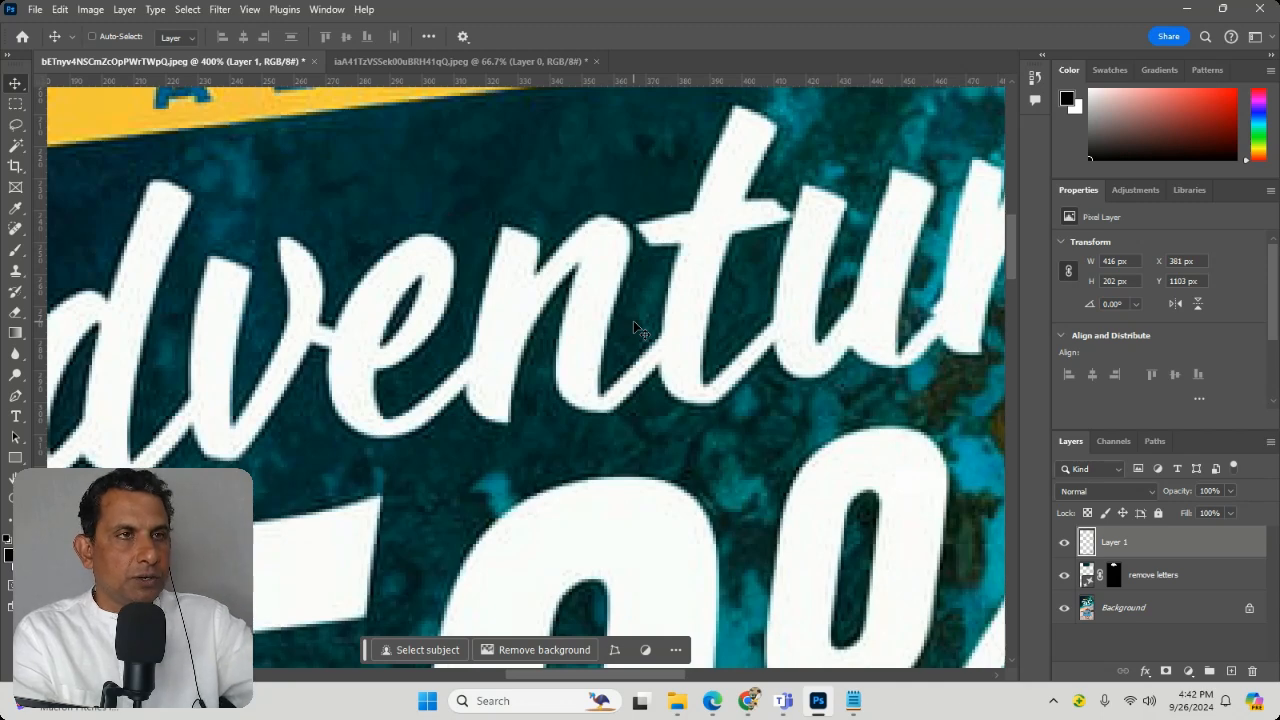
{"action": "scroll", "coordinate": [633, 320], "scroll_direction": "down", "scroll_amount": 5}
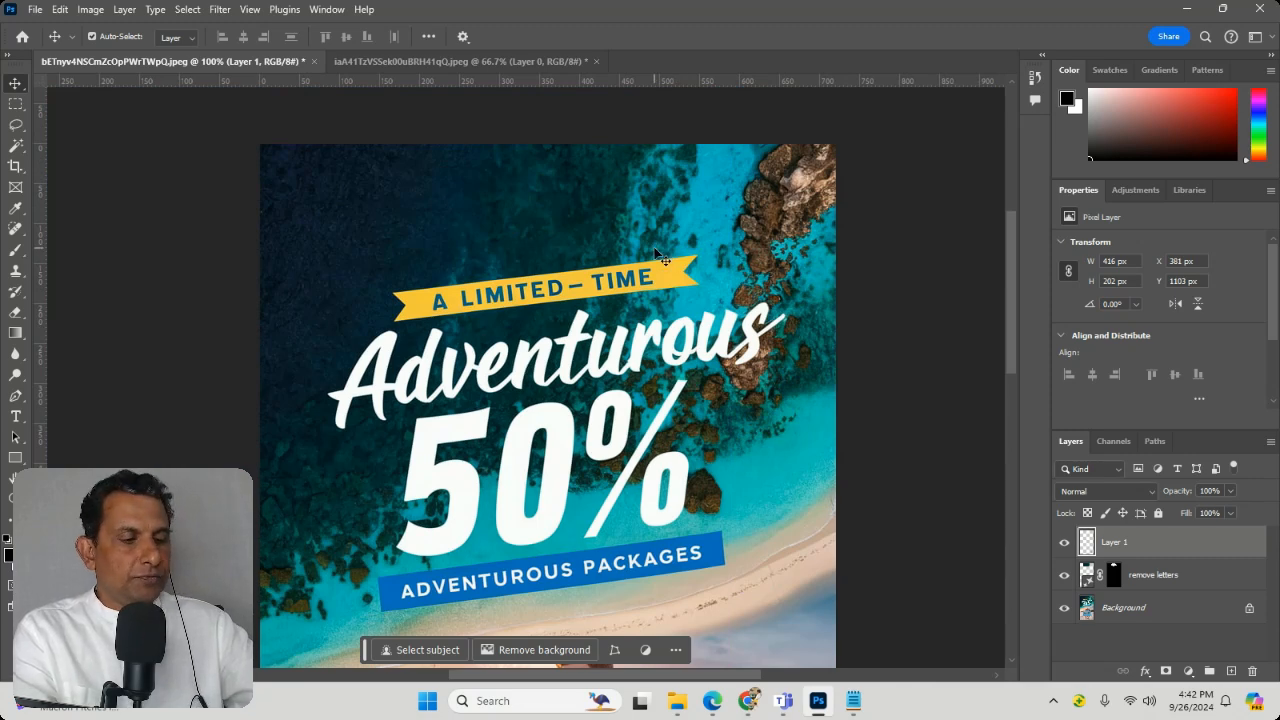
Step: Examine the yellow ribbon and the surrounding sea texture at 400%, and the whole flyer fitted to the window
{"action": "scroll", "coordinate": [655, 255], "scroll_direction": "up", "scroll_amount": 3}
{"action": "scroll", "coordinate": [655, 251], "scroll_direction": "up", "scroll_amount": 1}
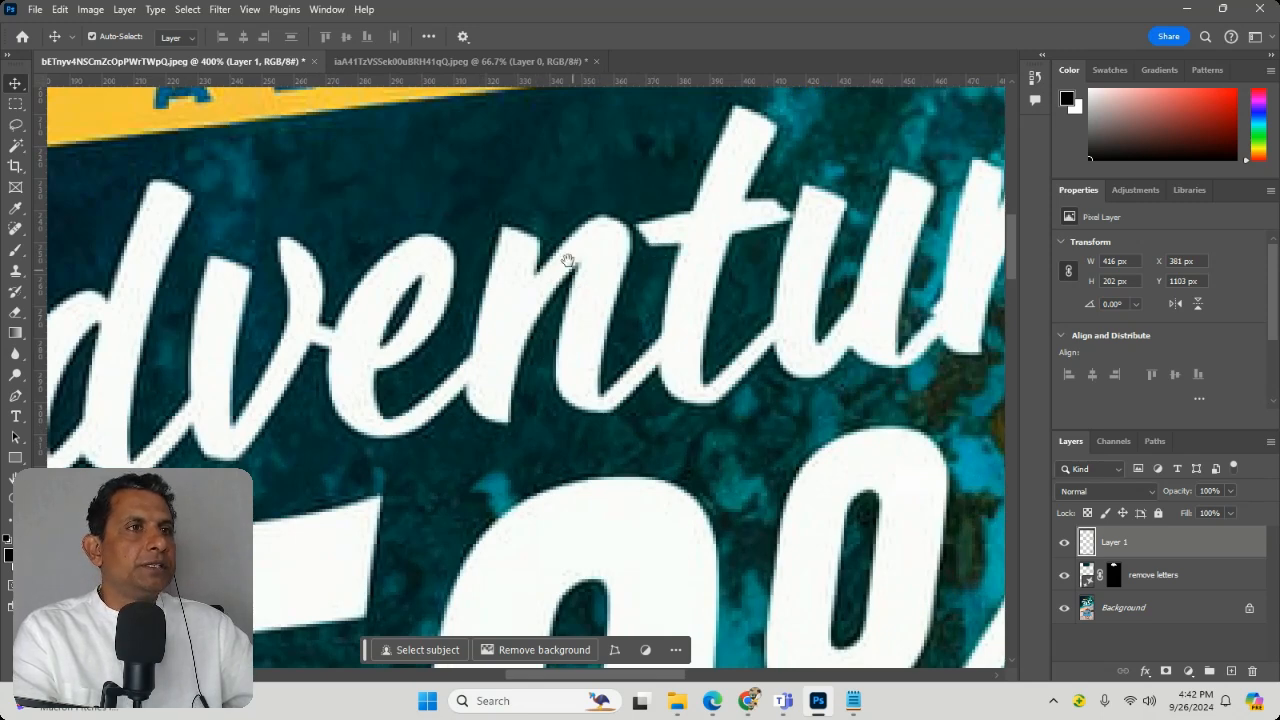
{"action": "left_click_drag", "start_coordinate": [700, 330], "coordinate": [368, 533]}
{"action": "left_click_drag", "start_coordinate": [682, 238], "coordinate": [697, 567]}
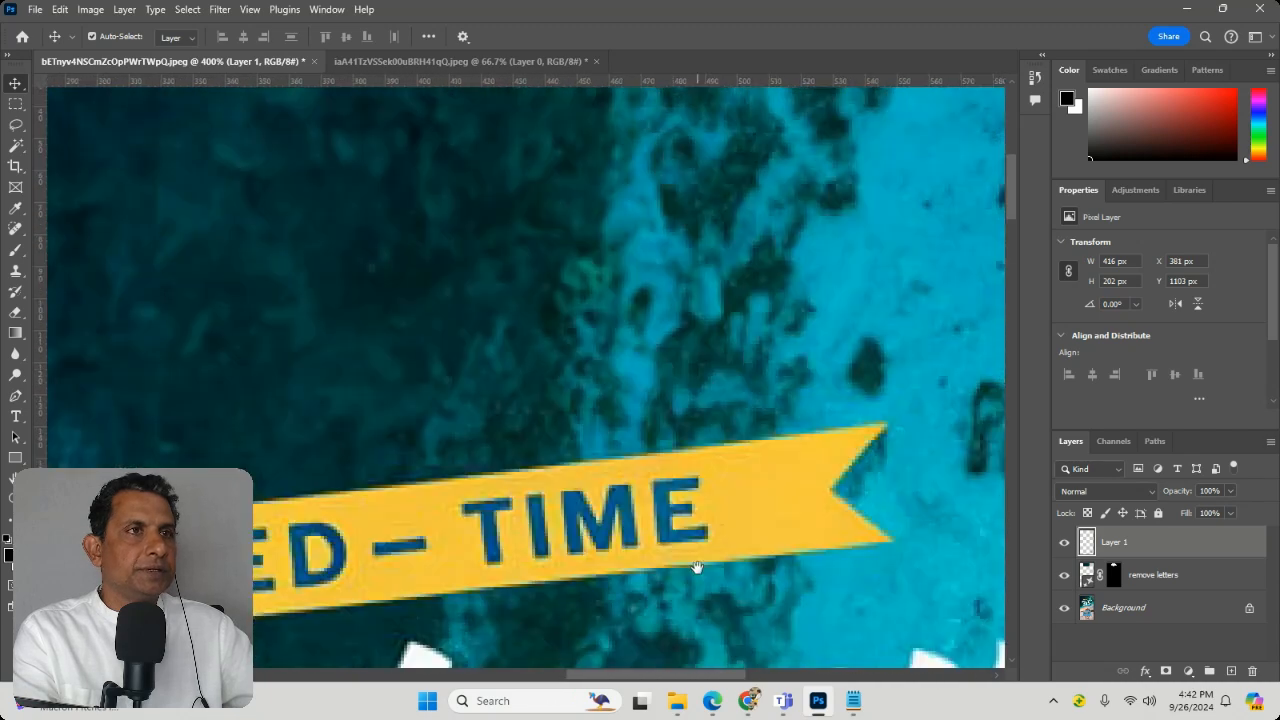
{"action": "left_click_drag", "start_coordinate": [345, 150], "coordinate": [660, 409]}
{"action": "left_click_drag", "start_coordinate": [330, 218], "coordinate": [674, 349]}
{"action": "left_click_drag", "start_coordinate": [395, 559], "coordinate": [497, 271]}
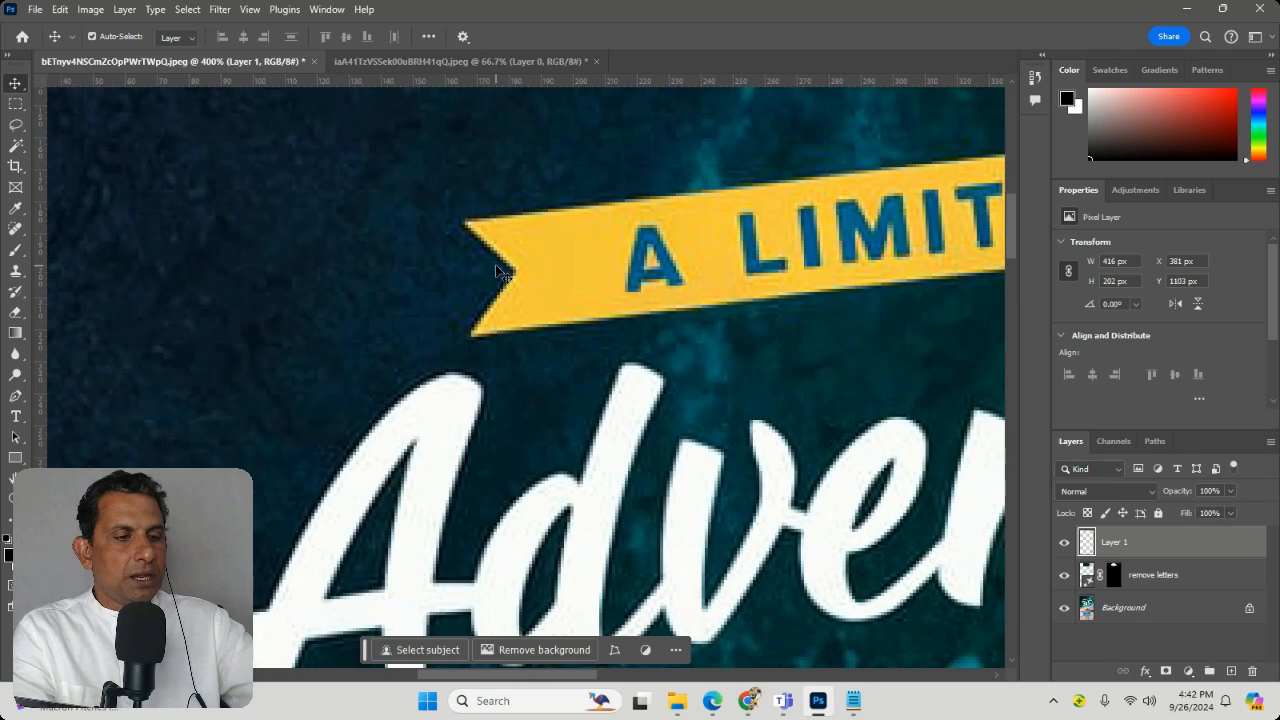
{"action": "key", "text": "ctrl+minus"}
{"action": "key", "text": "ctrl+minus"}
{"action": "key", "text": "ctrl+minus"}
{"action": "key", "text": "ctrl+minus"}
{"action": "key", "text": "ctrl+minus"}
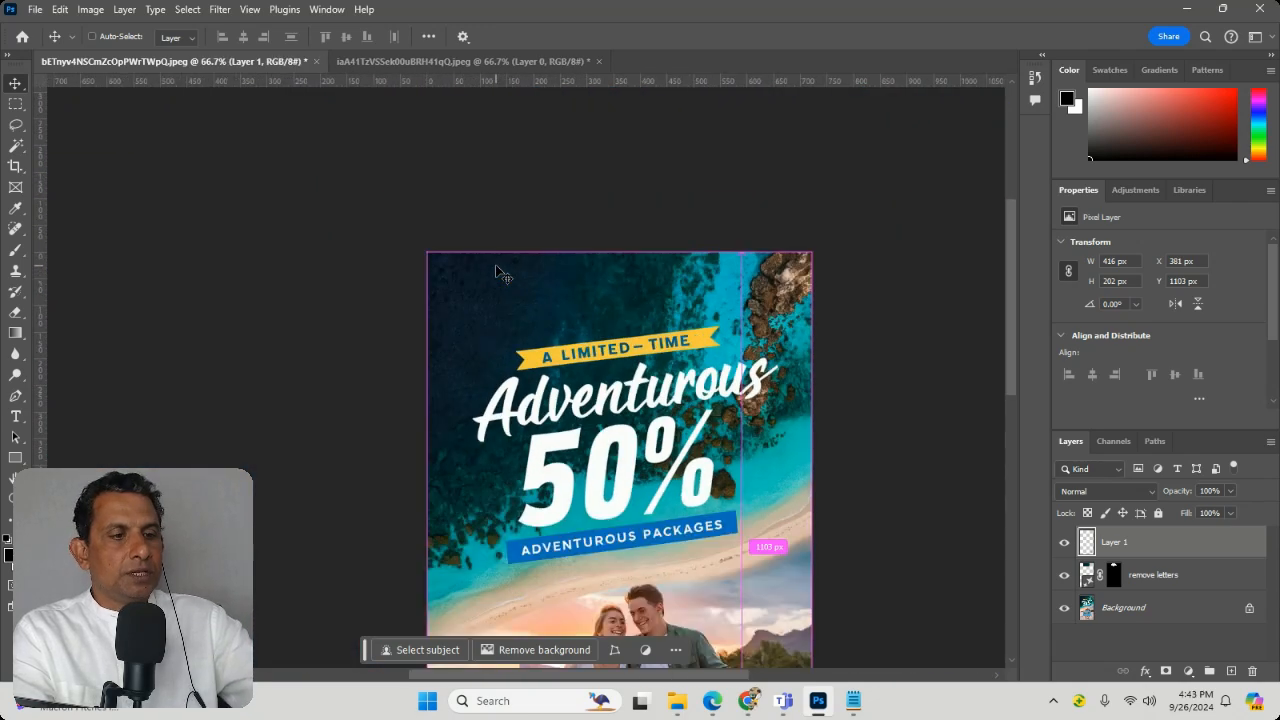
{"action": "key", "text": "ctrl+plus"}
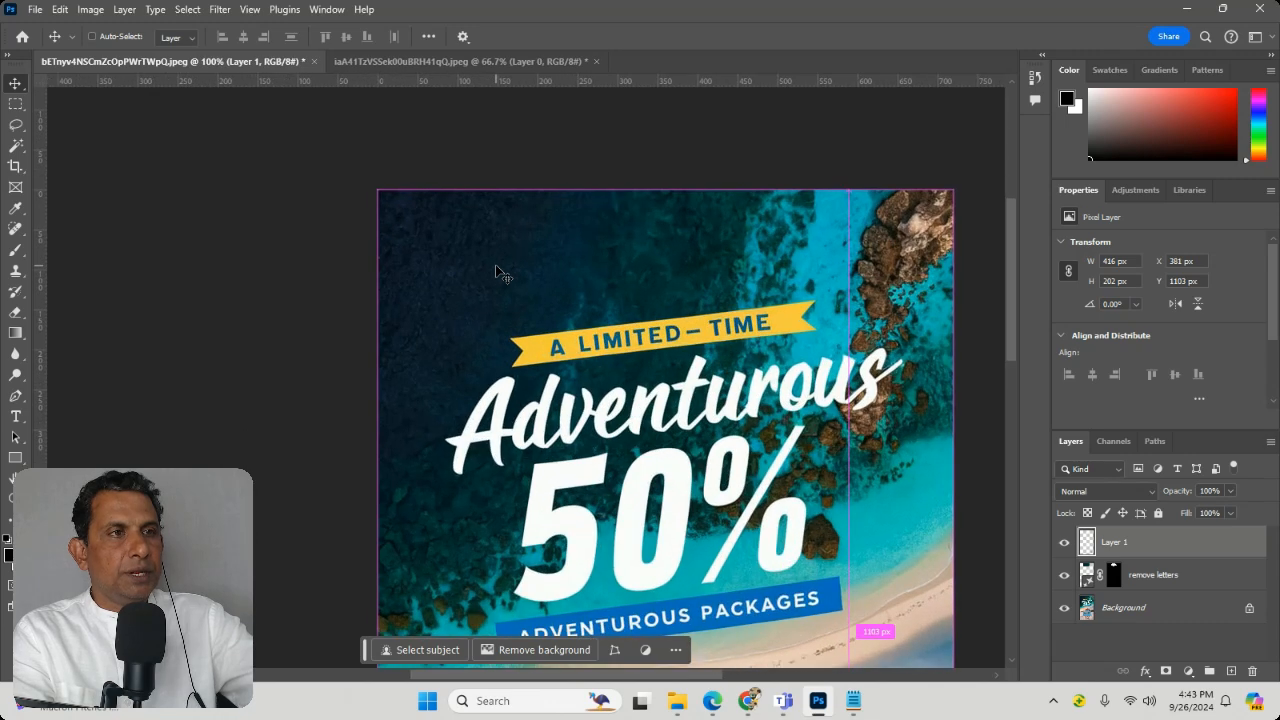
{"action": "key", "text": "ctrl+0"}
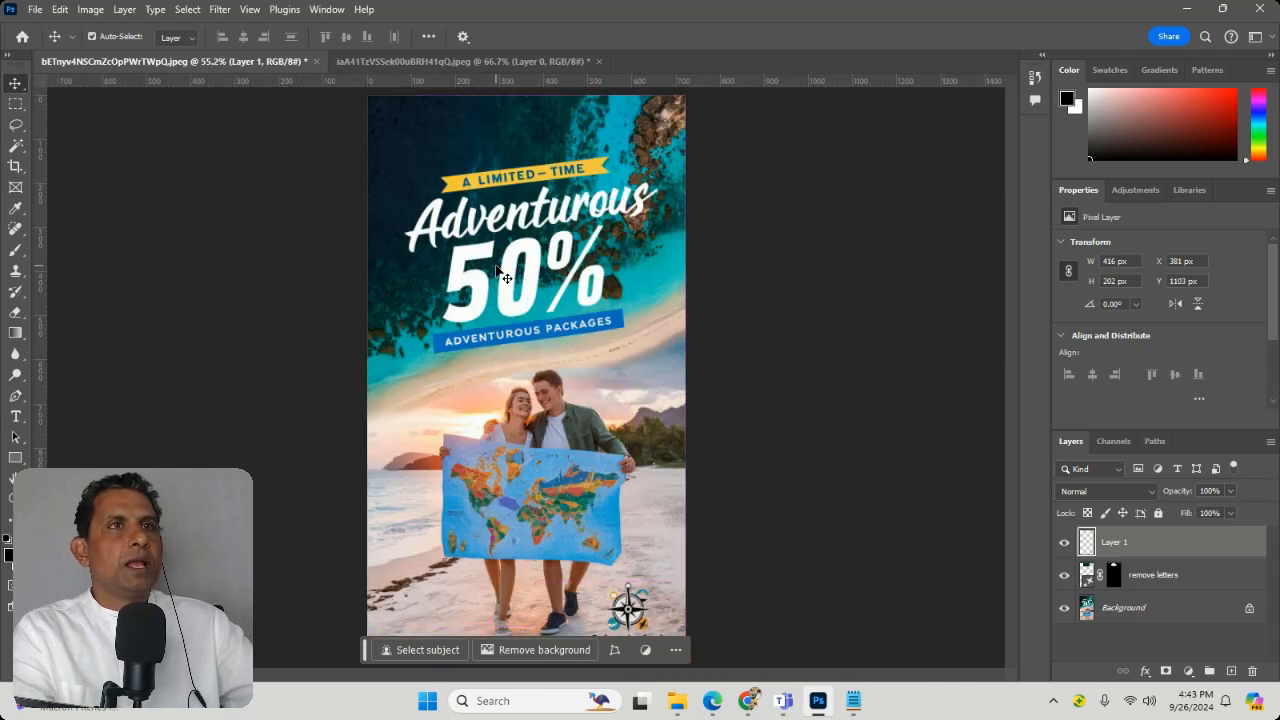
Step: Float the flyer document in its own window and dock it back behind the logo document
{"action": "left_click_drag", "start_coordinate": [245, 62], "coordinate": [396, 220]}
{"action": "left_click", "coordinate": [376, 171]}
{"action": "left_click_drag", "start_coordinate": [309, 214], "coordinate": [192, 62]}
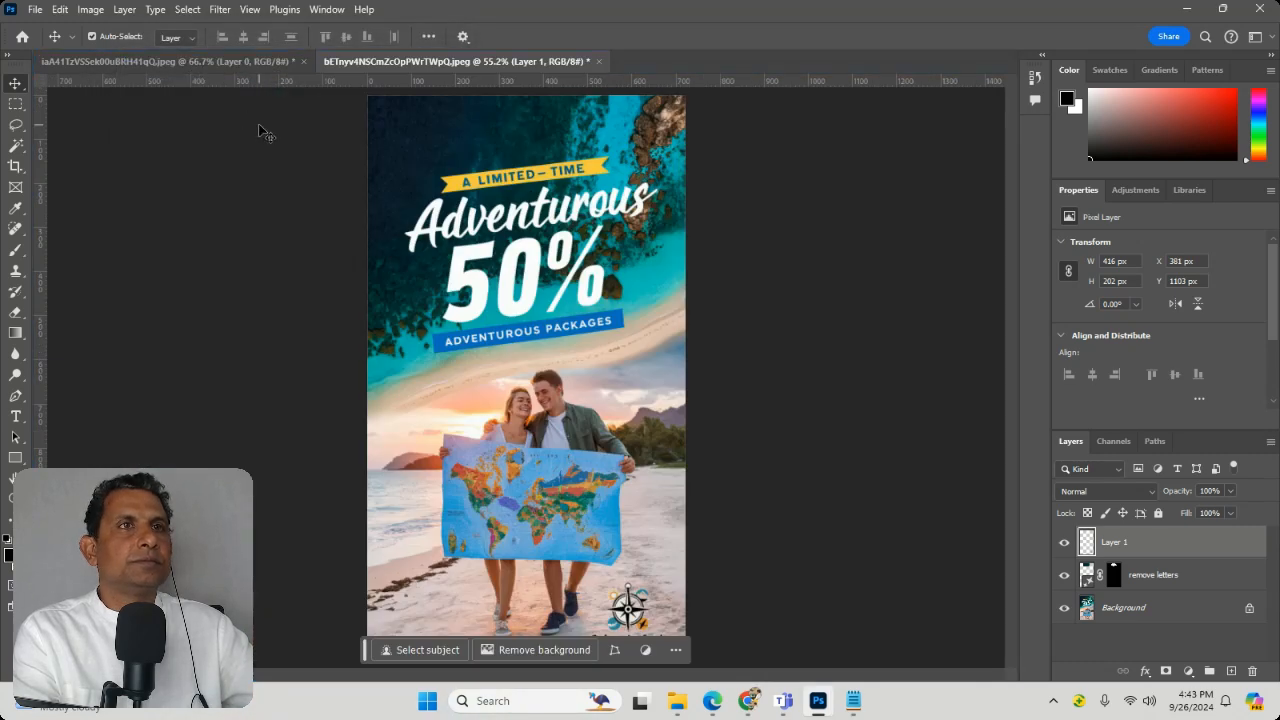
{"action": "mouse_move", "coordinate": [393, 62]}
{"action": "left_mouse_down"}
{"action": "mouse_move", "coordinate": [477, 249]}
{"action": "mouse_move", "coordinate": [398, 64]}
{"action": "mouse_move", "coordinate": [176, 53]}
{"action": "mouse_move", "coordinate": [388, 62]}
{"action": "left_mouse_up"}
Step: Try to tile the two open documents horizontally
{"action": "left_click", "coordinate": [326, 9]}
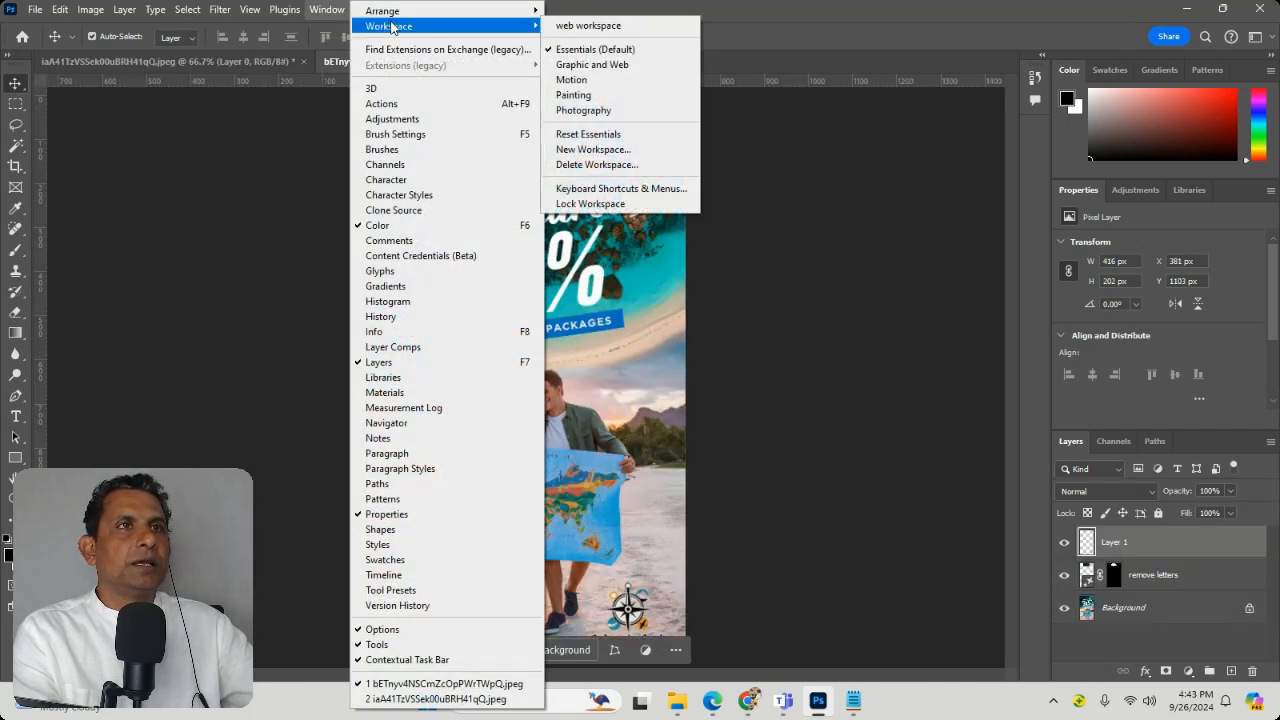
{"action": "mouse_move", "coordinate": [390, 11]}
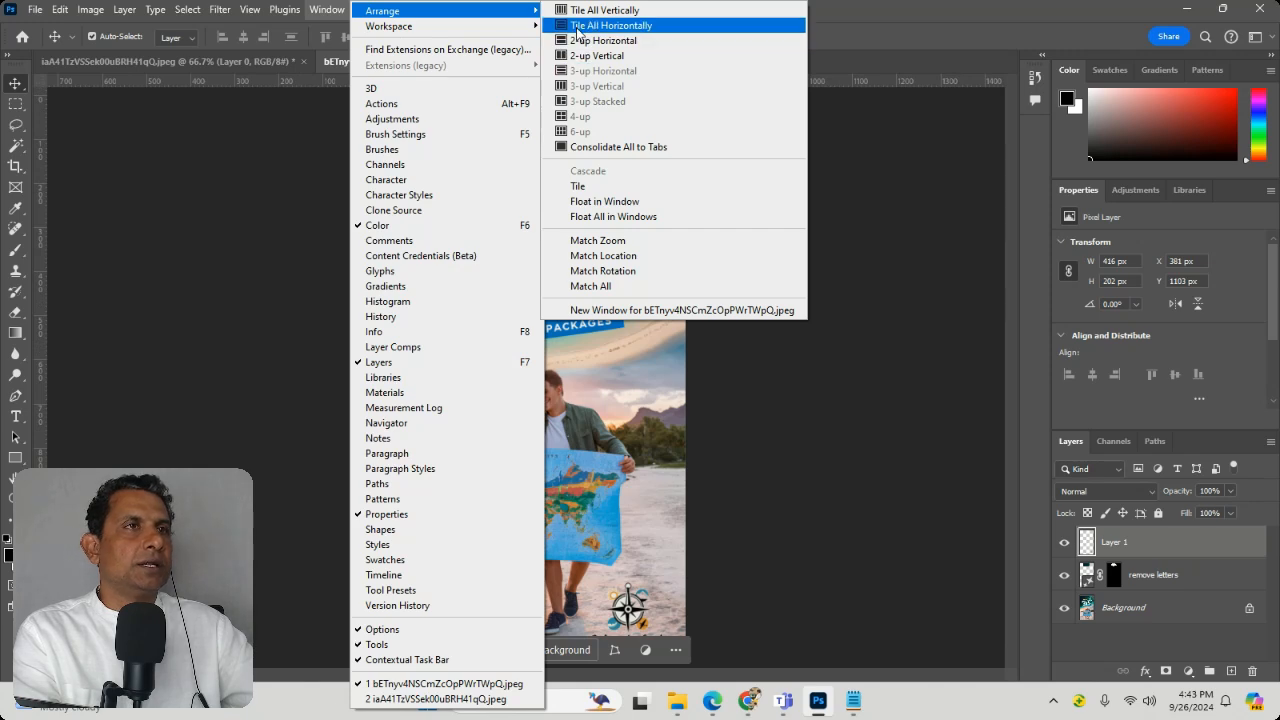
{"action": "left_click", "coordinate": [577, 27]}
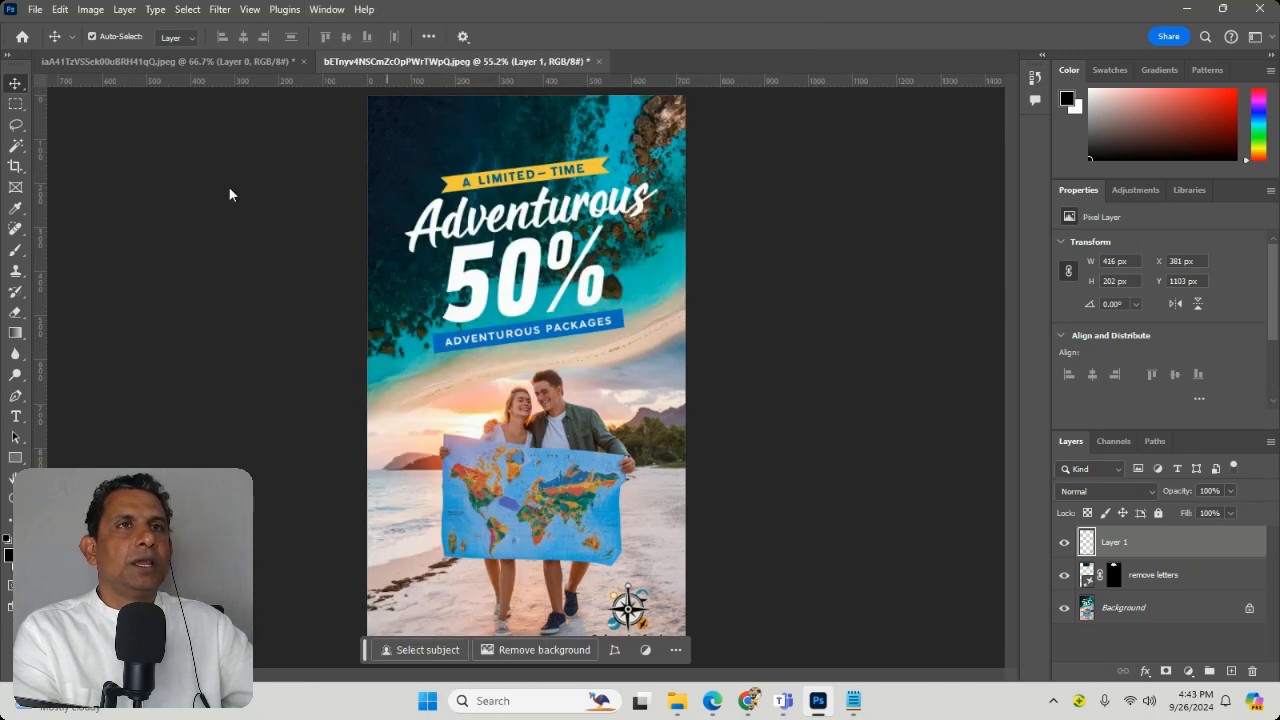
Step: Close the flyer and the Wanderlust logo documents without saving their changes
{"action": "left_click", "coordinate": [599, 61]}
{"action": "left_click", "coordinate": [604, 275]}
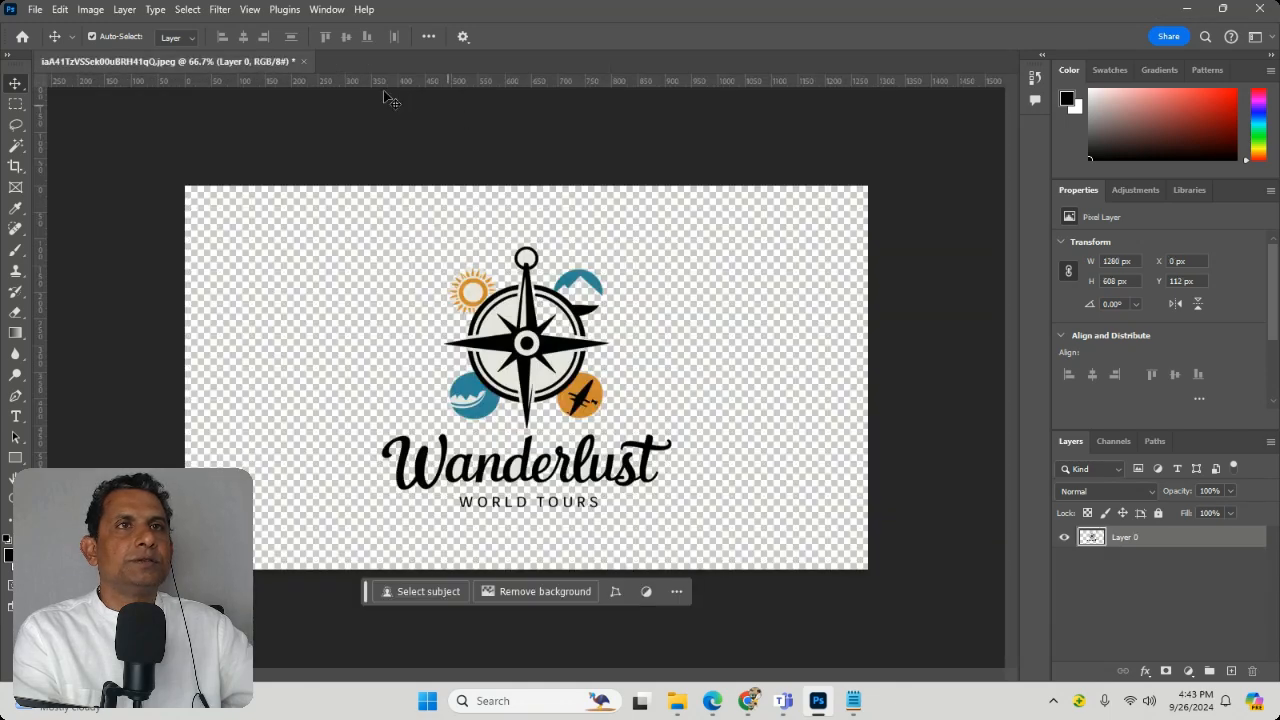
{"action": "left_click", "coordinate": [304, 62]}
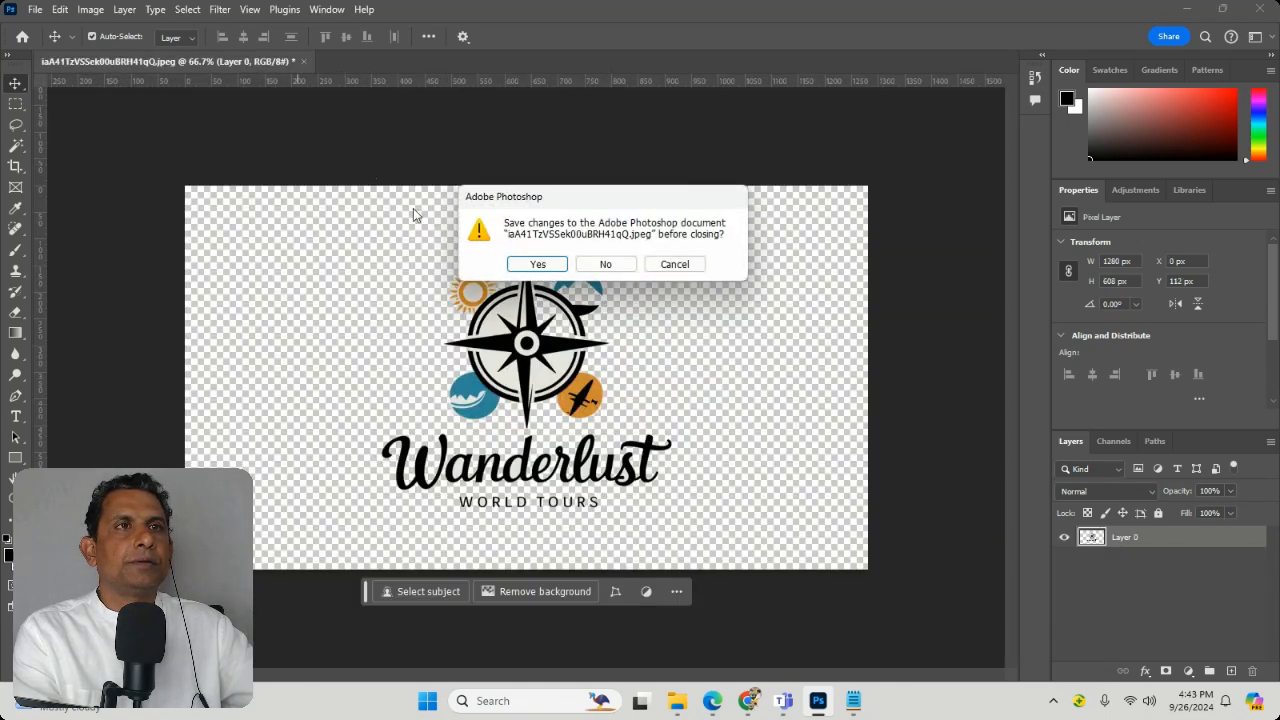
{"action": "left_click", "coordinate": [602, 263]}
Step: Create a new document from the Tabloid print preset, 11 × 17 in at 300 ppi
{"action": "left_click", "coordinate": [44, 8]}
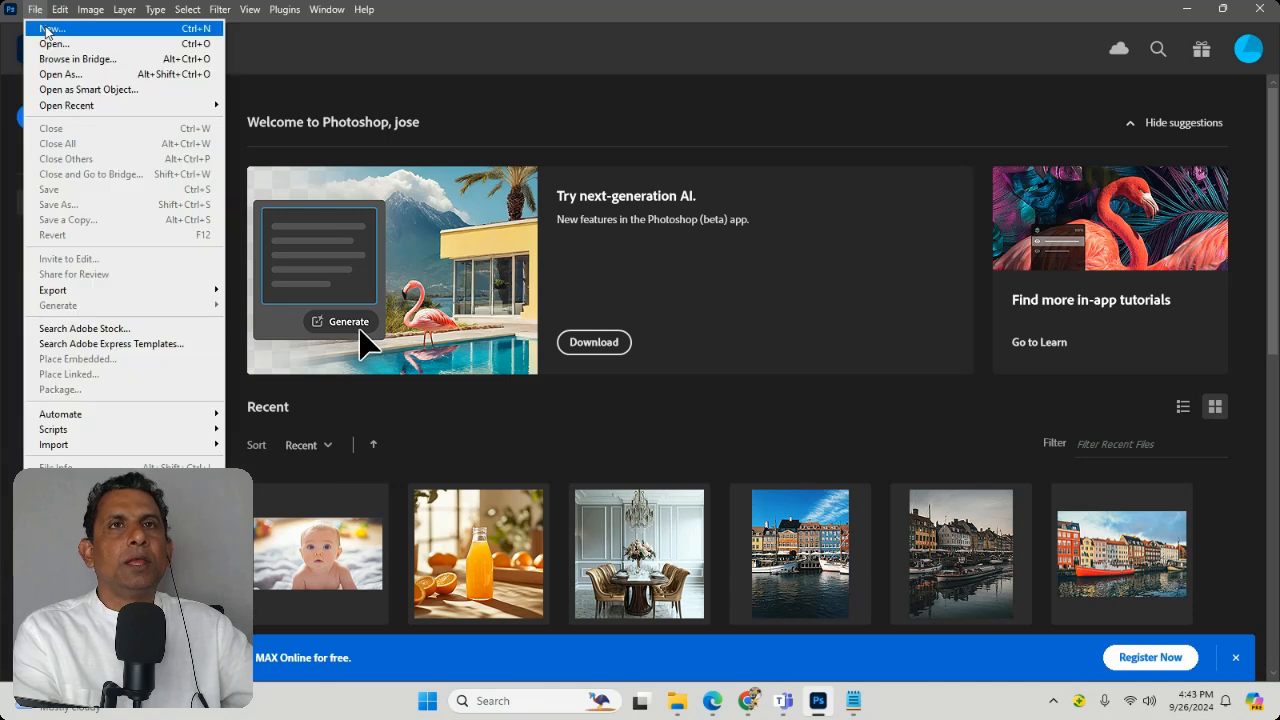
{"action": "left_click", "coordinate": [45, 29]}
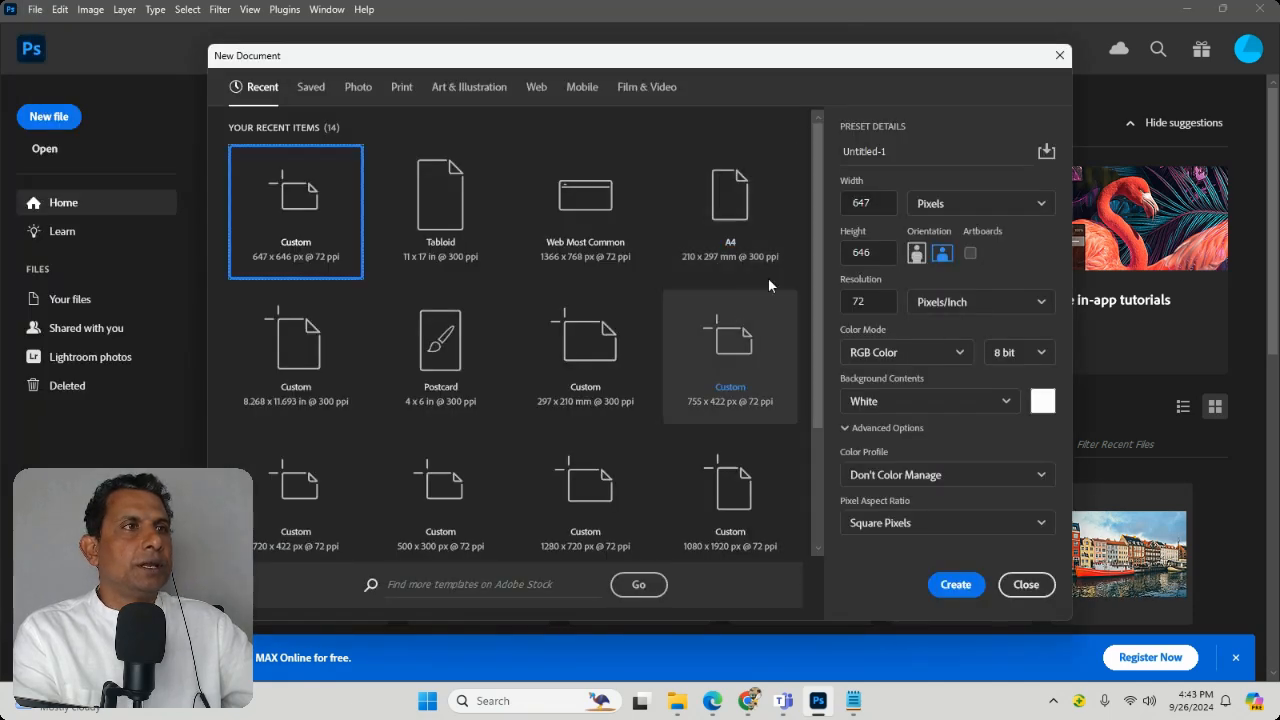
{"action": "left_click", "coordinate": [405, 90]}
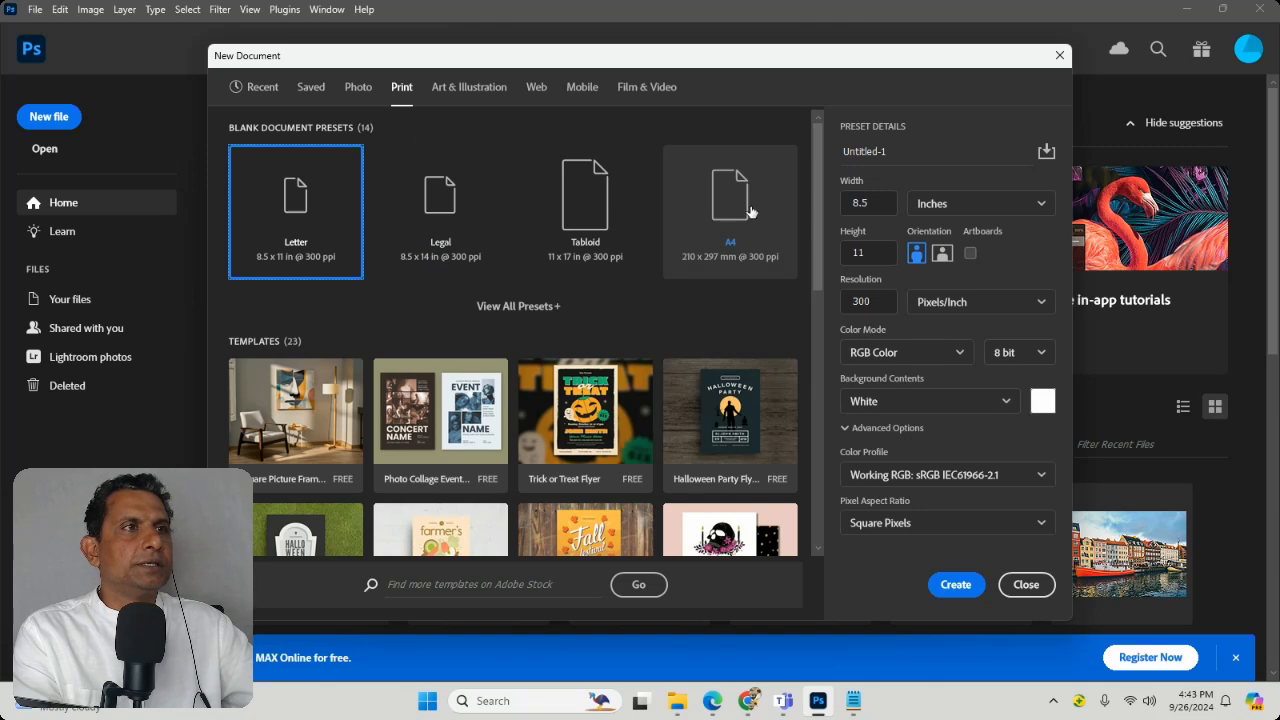
{"action": "left_click", "coordinate": [566, 211]}
{"action": "double_click", "coordinate": [566, 211]}
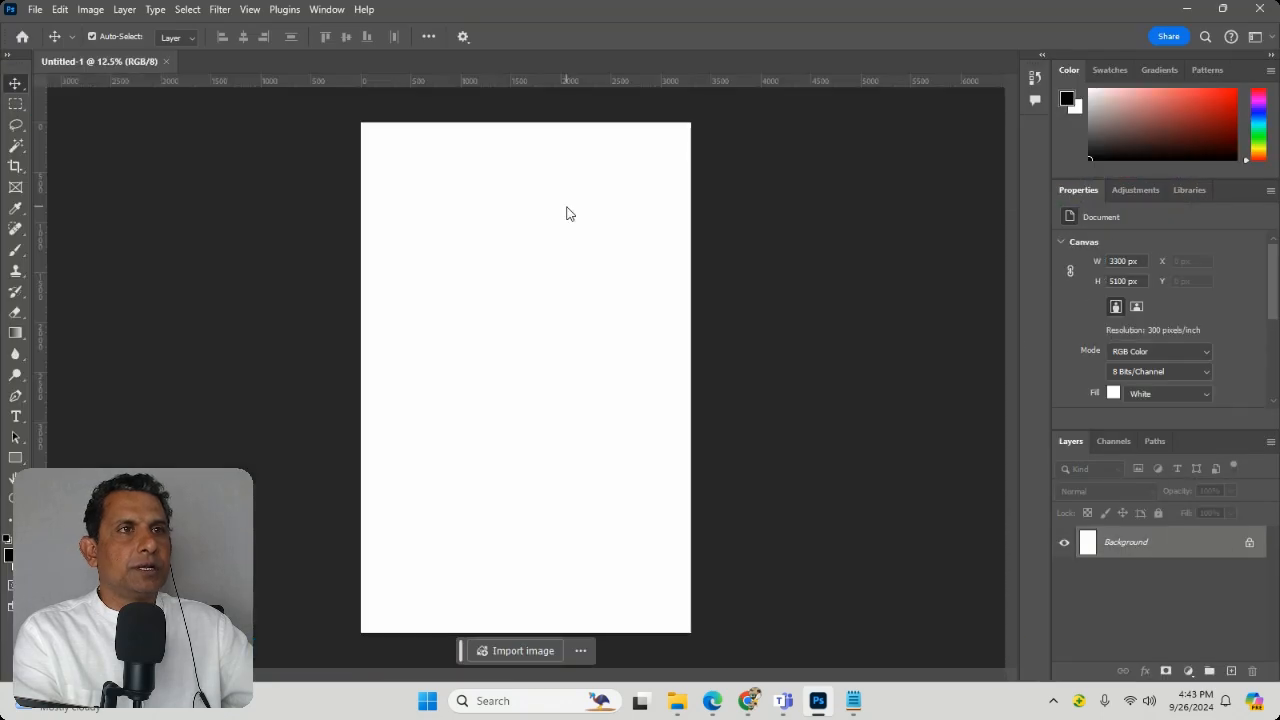
Step: Open all six images from the Denmark folder inside photoshop > introduction on drive D
{"action": "left_click", "coordinate": [33, 9]}
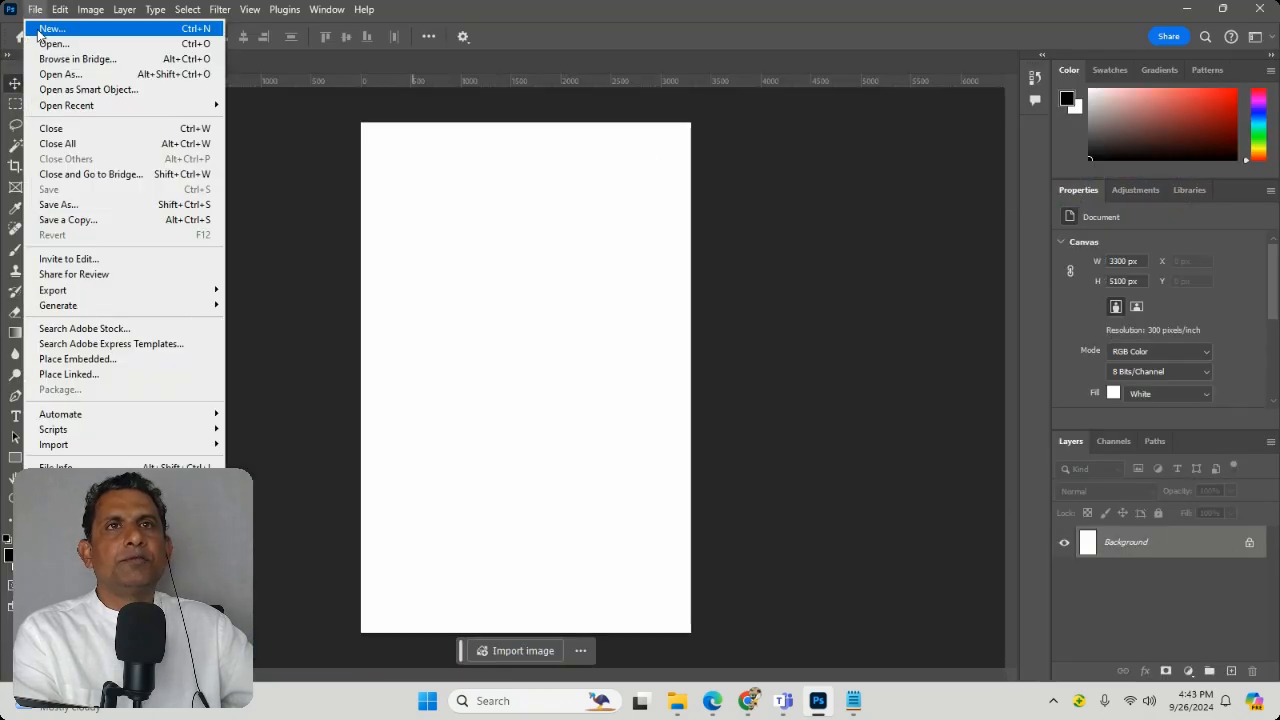
{"action": "left_click", "coordinate": [55, 43]}
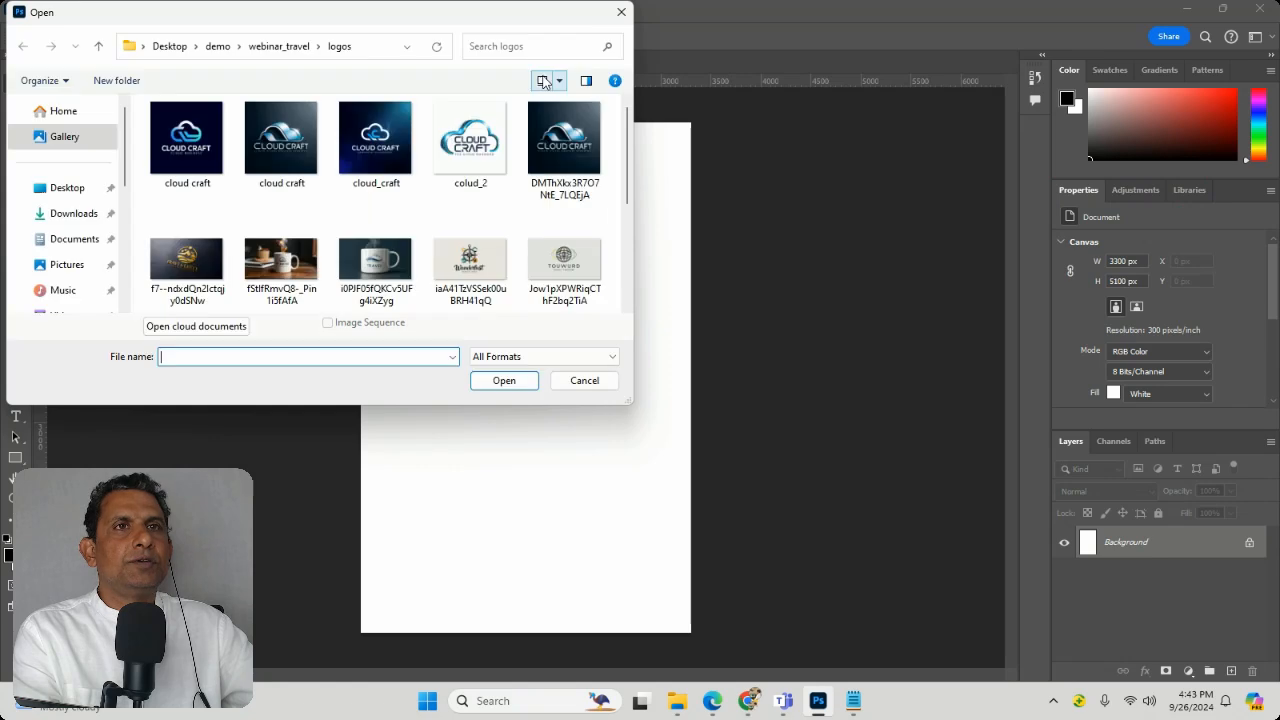
{"action": "scroll", "coordinate": [398, 224], "scroll_direction": "down", "scroll_amount": 5}
{"action": "scroll", "coordinate": [398, 224], "scroll_direction": "up", "scroll_amount": 5}
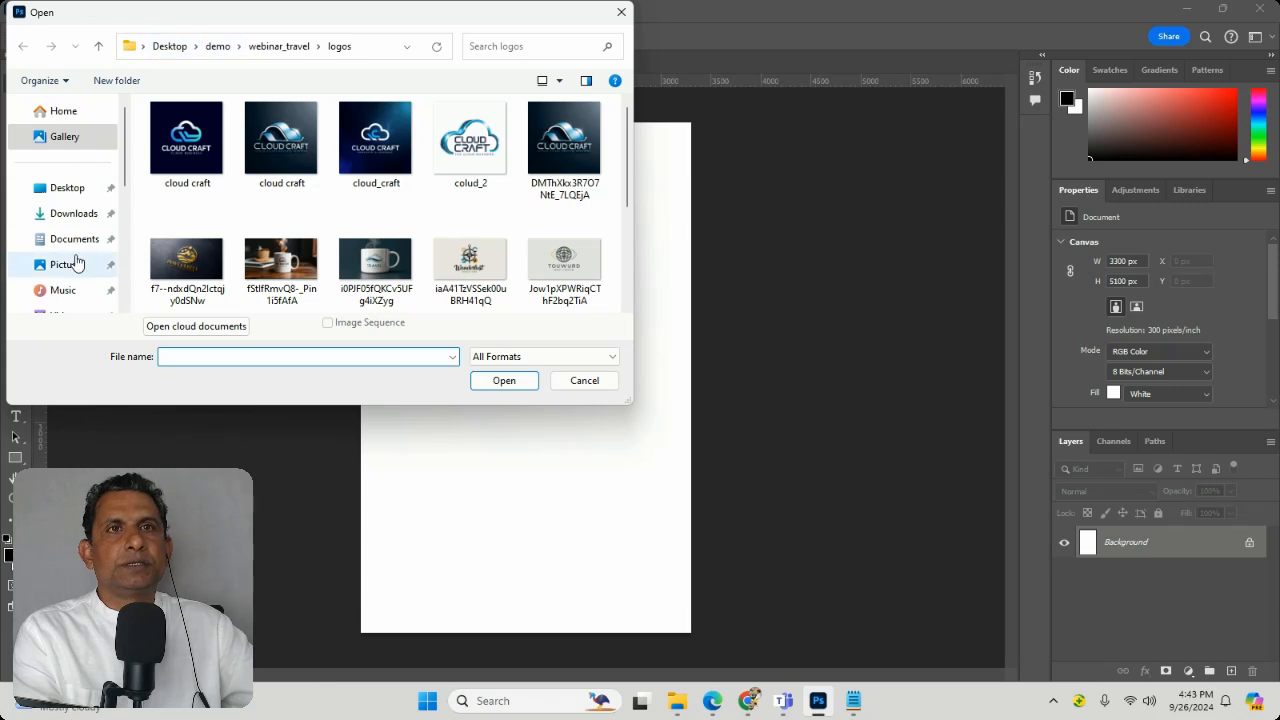
{"action": "scroll", "coordinate": [77, 257], "scroll_direction": "down", "scroll_amount": 5}
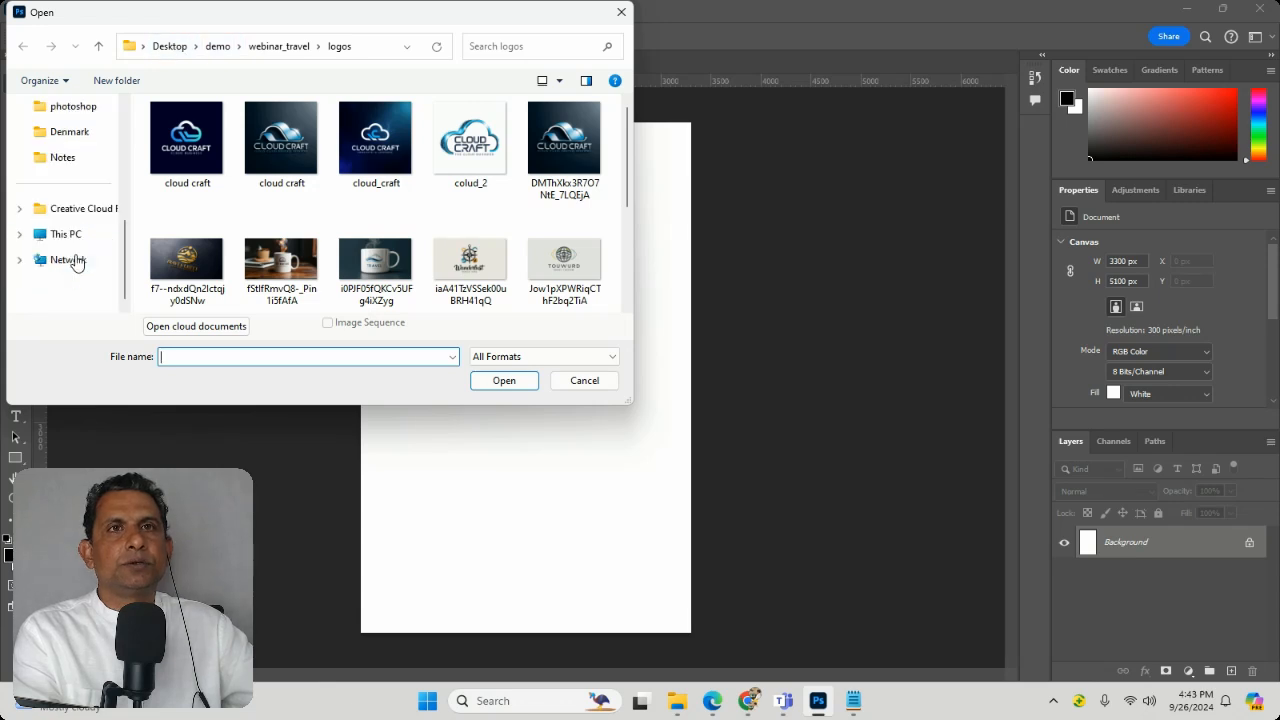
{"action": "left_click", "coordinate": [58, 107]}
{"action": "left_click", "coordinate": [168, 133]}
{"action": "double_click", "coordinate": [168, 133]}
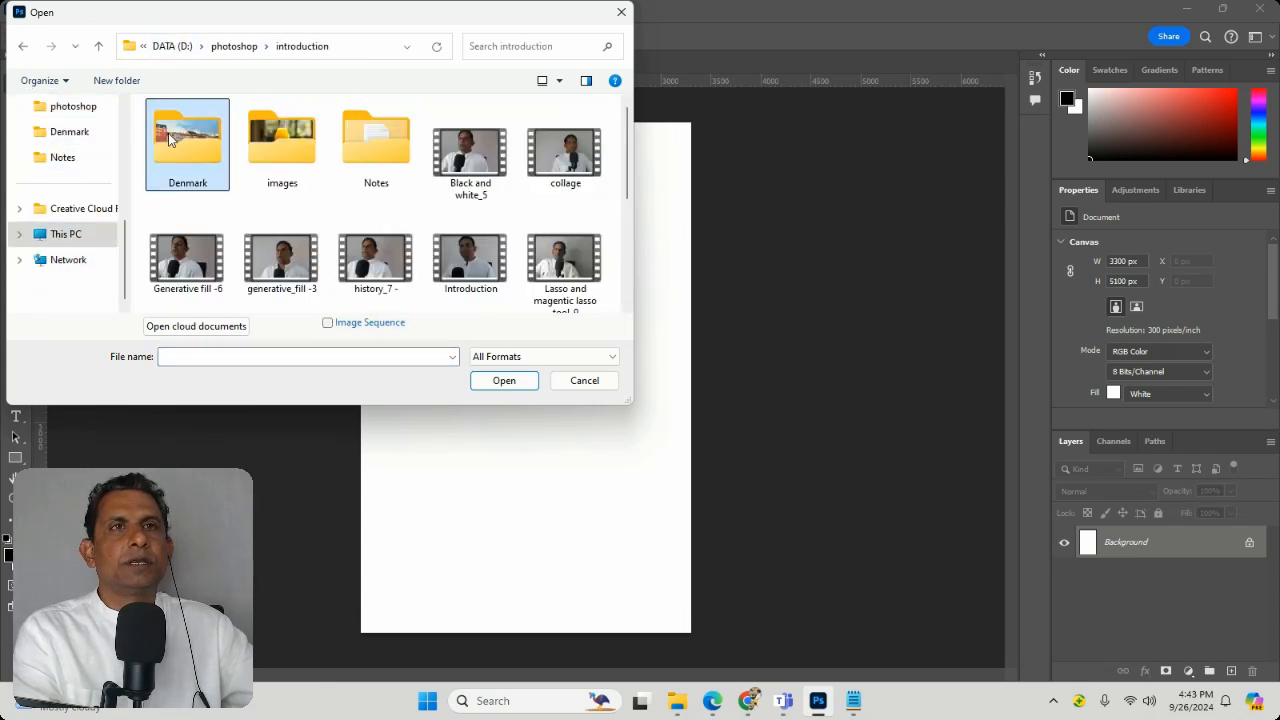
{"action": "double_click", "coordinate": [168, 138]}
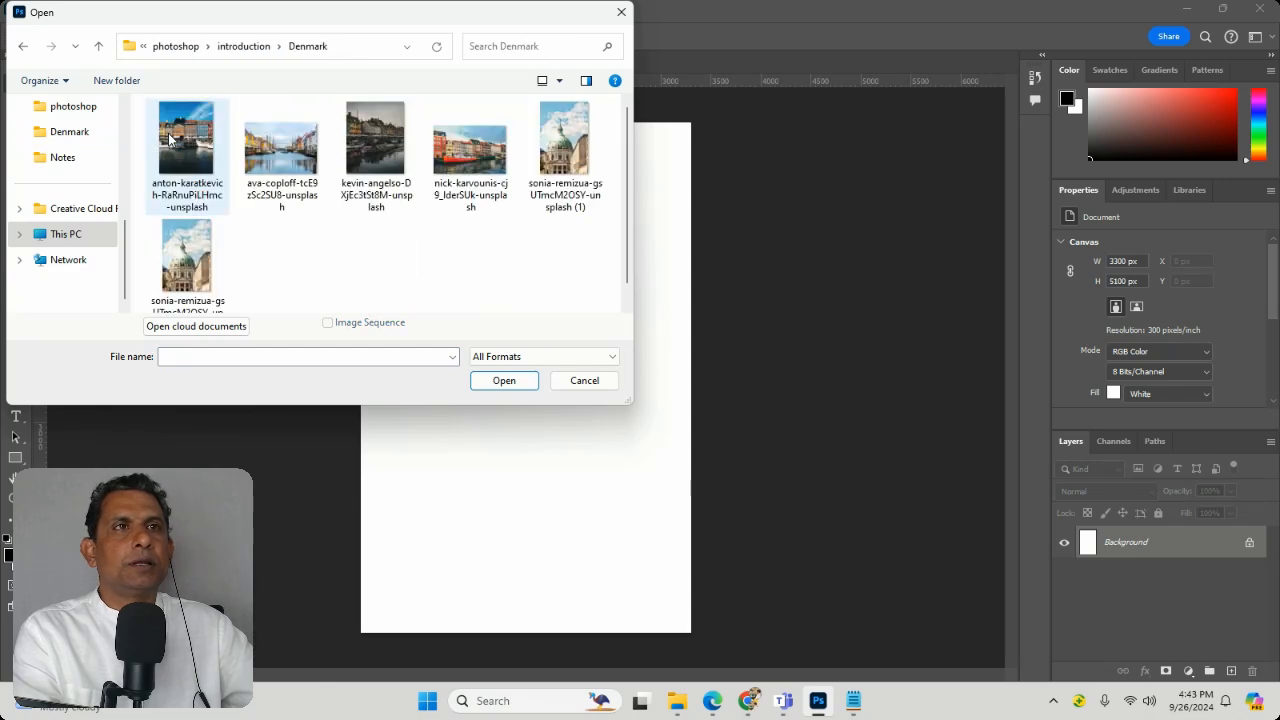
{"action": "left_click_drag", "start_coordinate": [588, 312], "coordinate": [165, 147]}
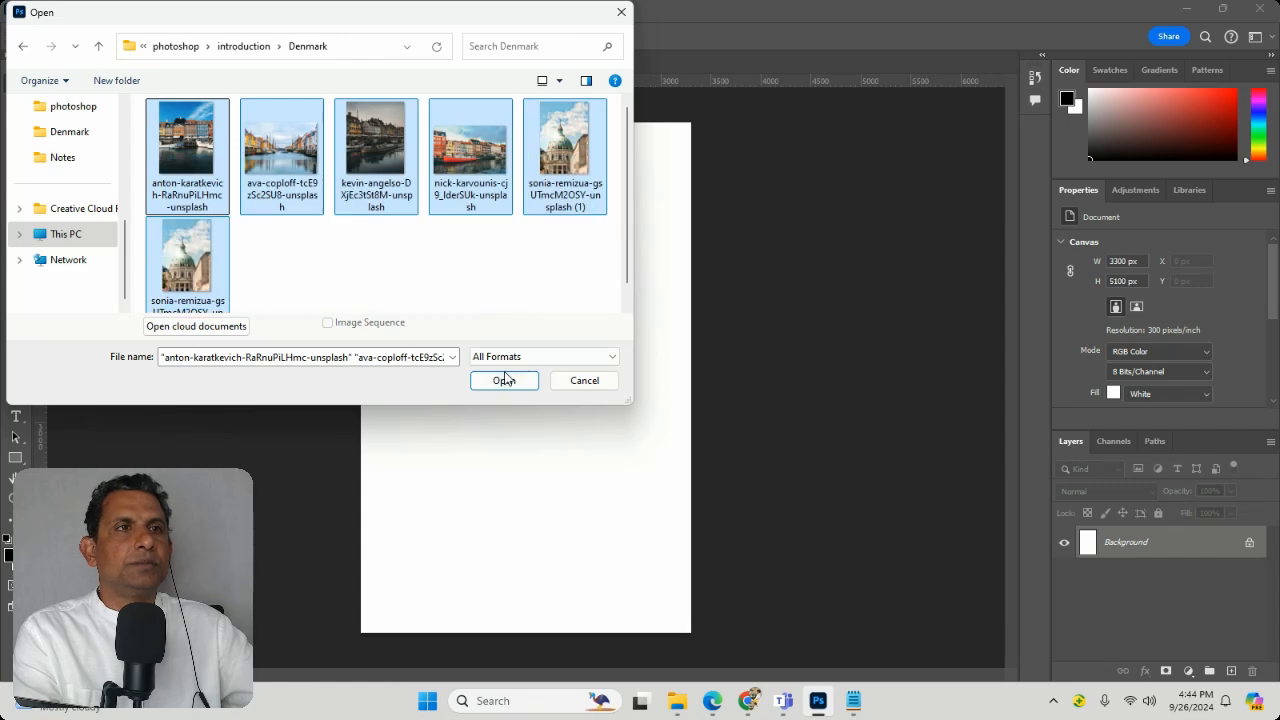
{"action": "left_click", "coordinate": [504, 380]}
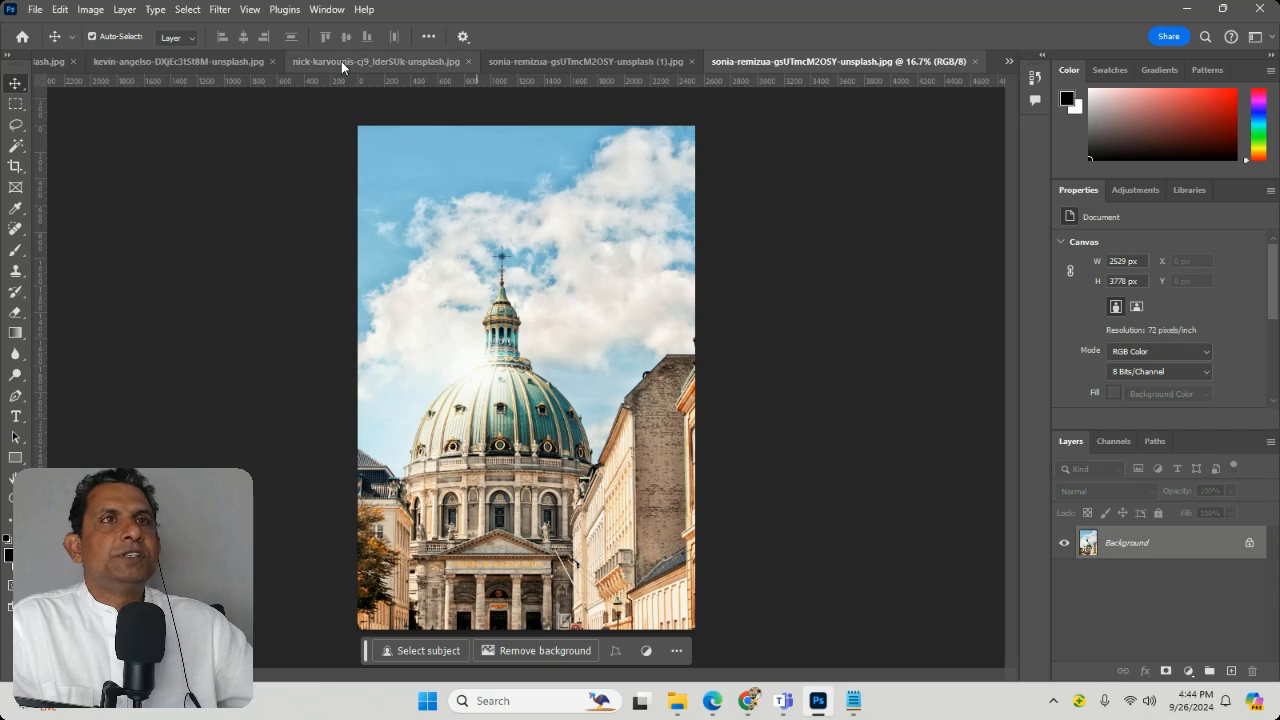
Step: Tile all open documents vertically
{"action": "left_click", "coordinate": [327, 9]}
{"action": "mouse_move", "coordinate": [372, 26]}
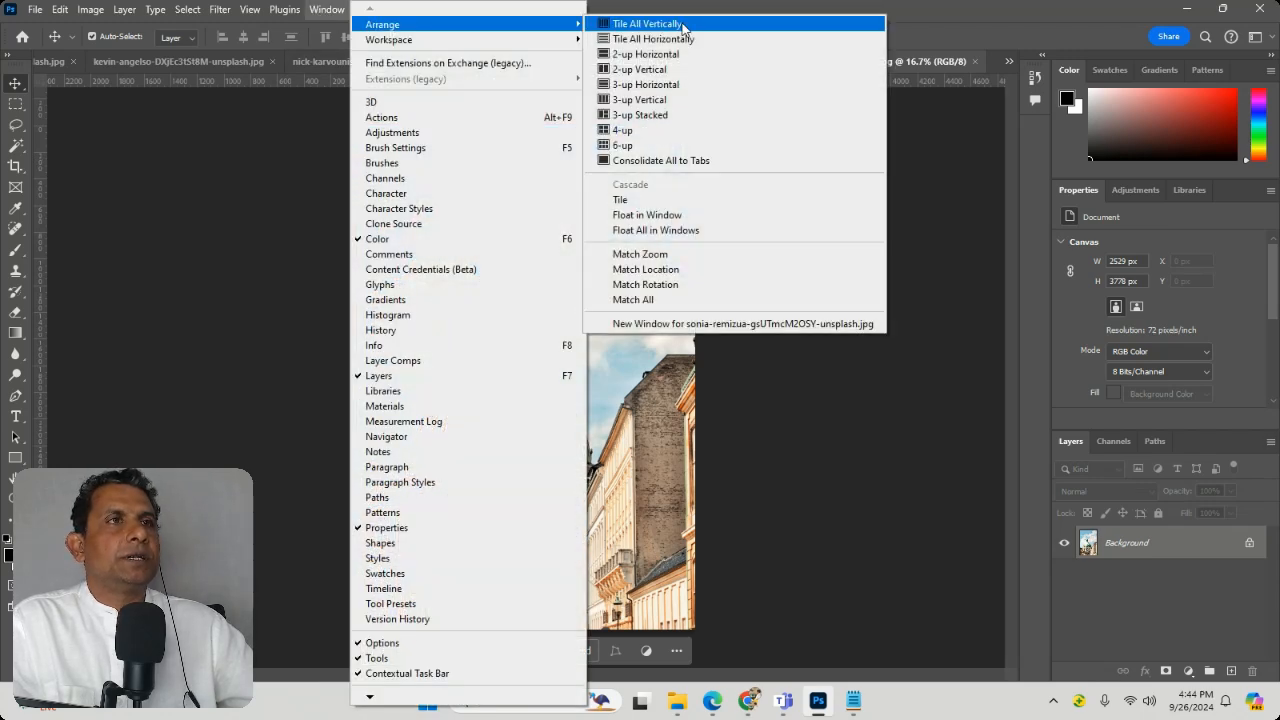
{"action": "left_click", "coordinate": [683, 24]}
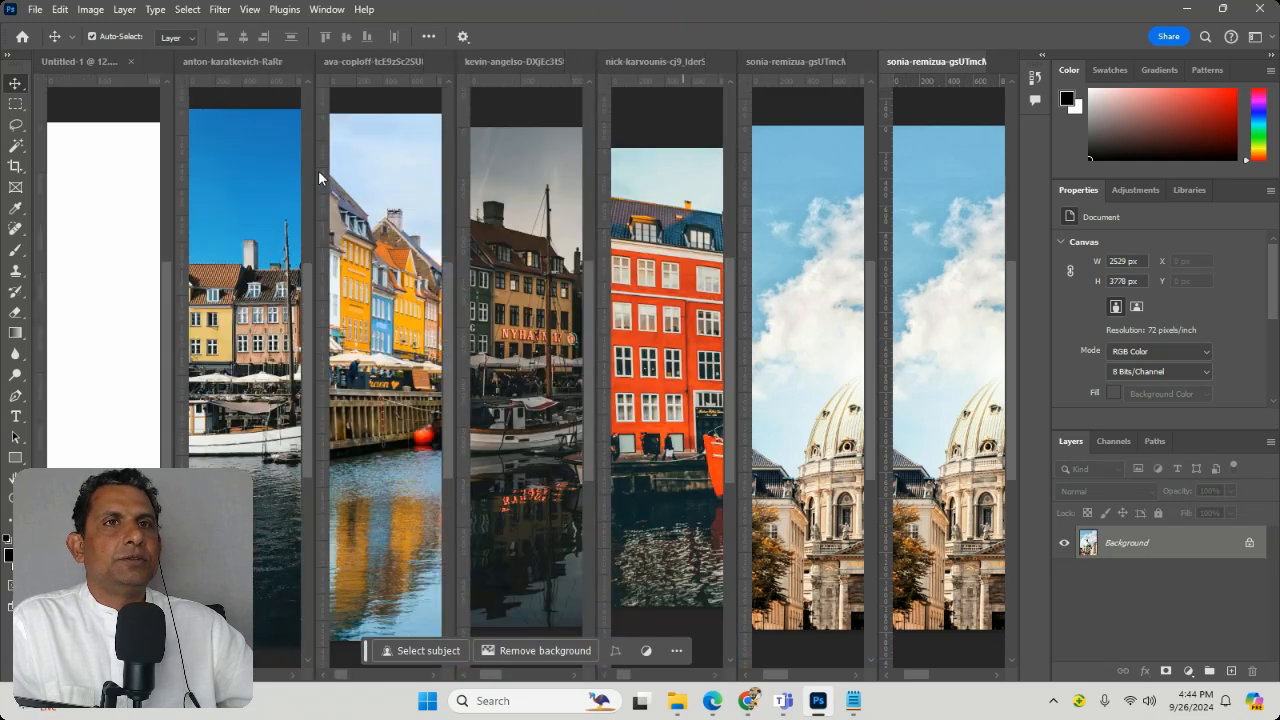
Step: Close the duplicate photo of the domed church and activate the blue-sky harbour photo next to the blank document
{"action": "right_click", "coordinate": [970, 69]}
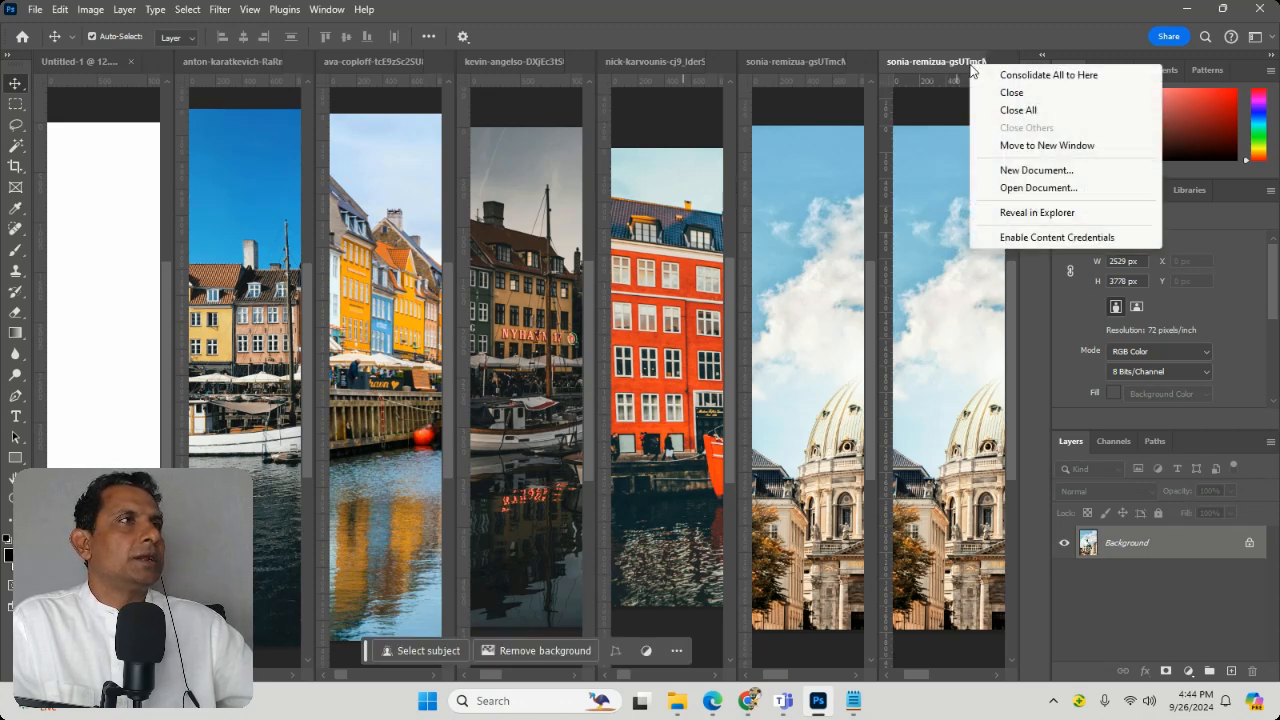
{"action": "left_click", "coordinate": [1014, 93]}
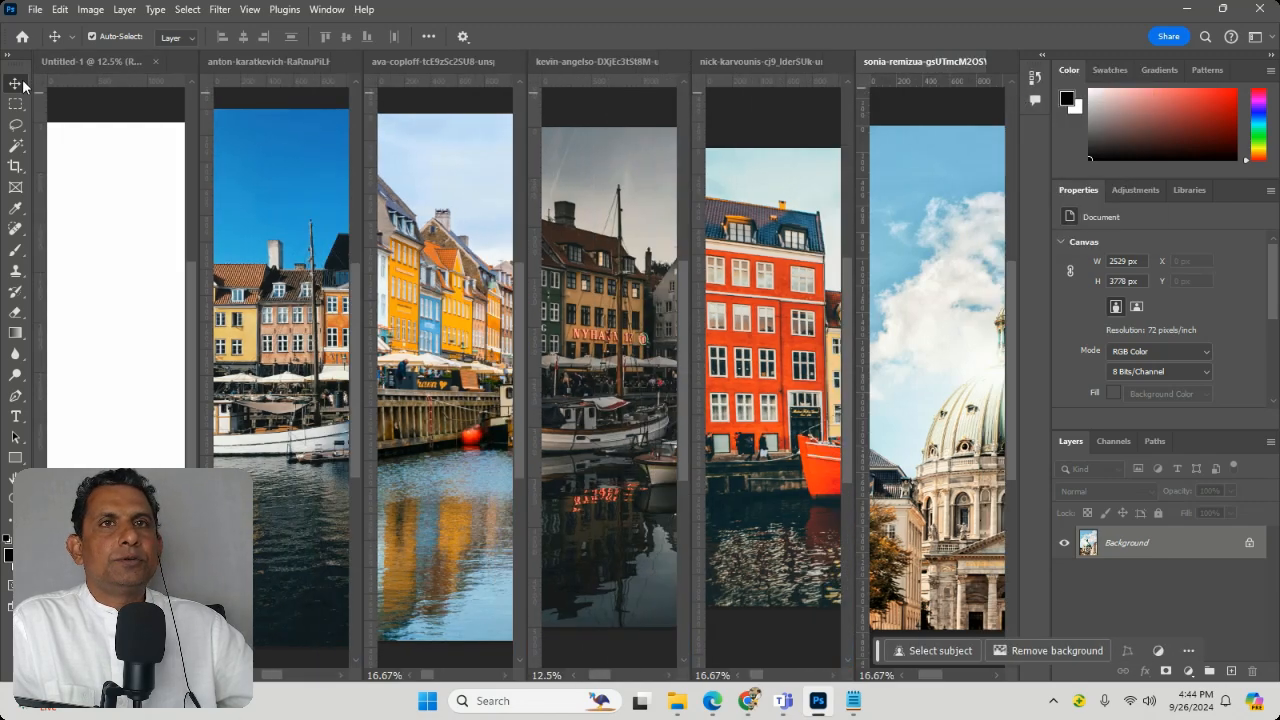
{"action": "left_click", "coordinate": [292, 286]}
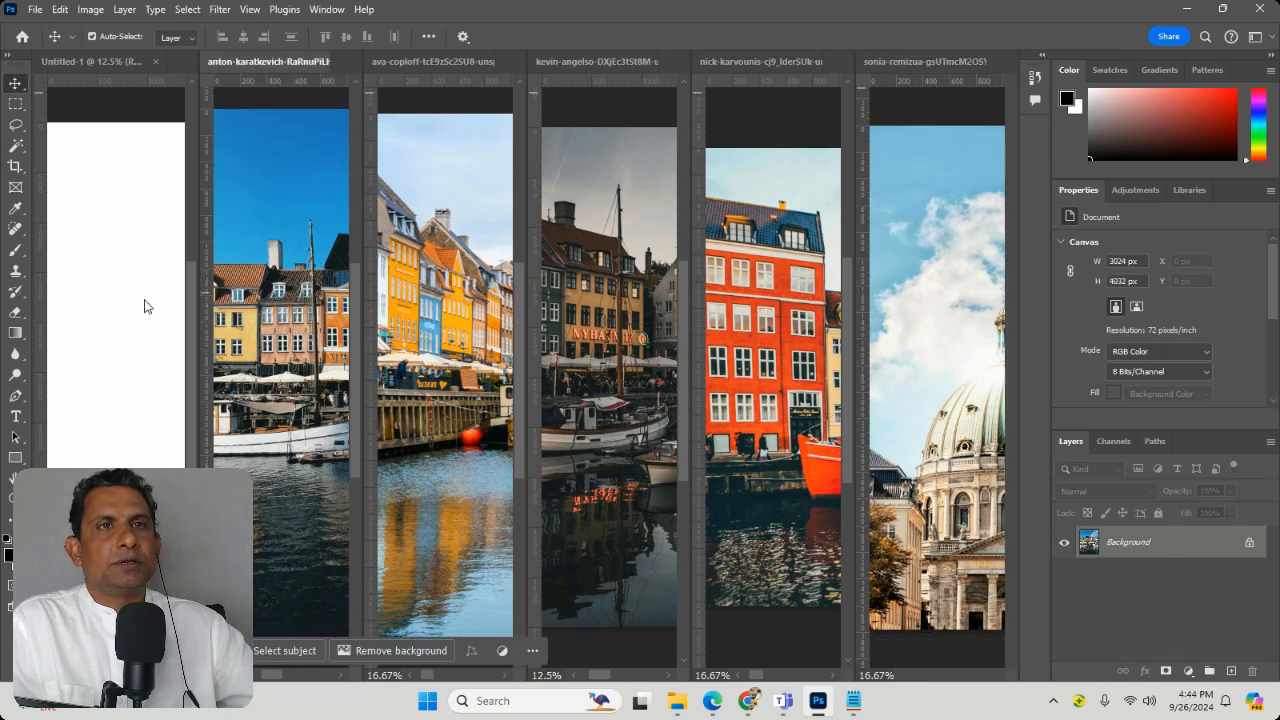
Step: Copy the blue-sky harbour photo and the yellow-houses canal photo into the blank Untitled-1 document as separate layers
{"action": "left_click_drag", "start_coordinate": [267, 183], "coordinate": [88, 226]}
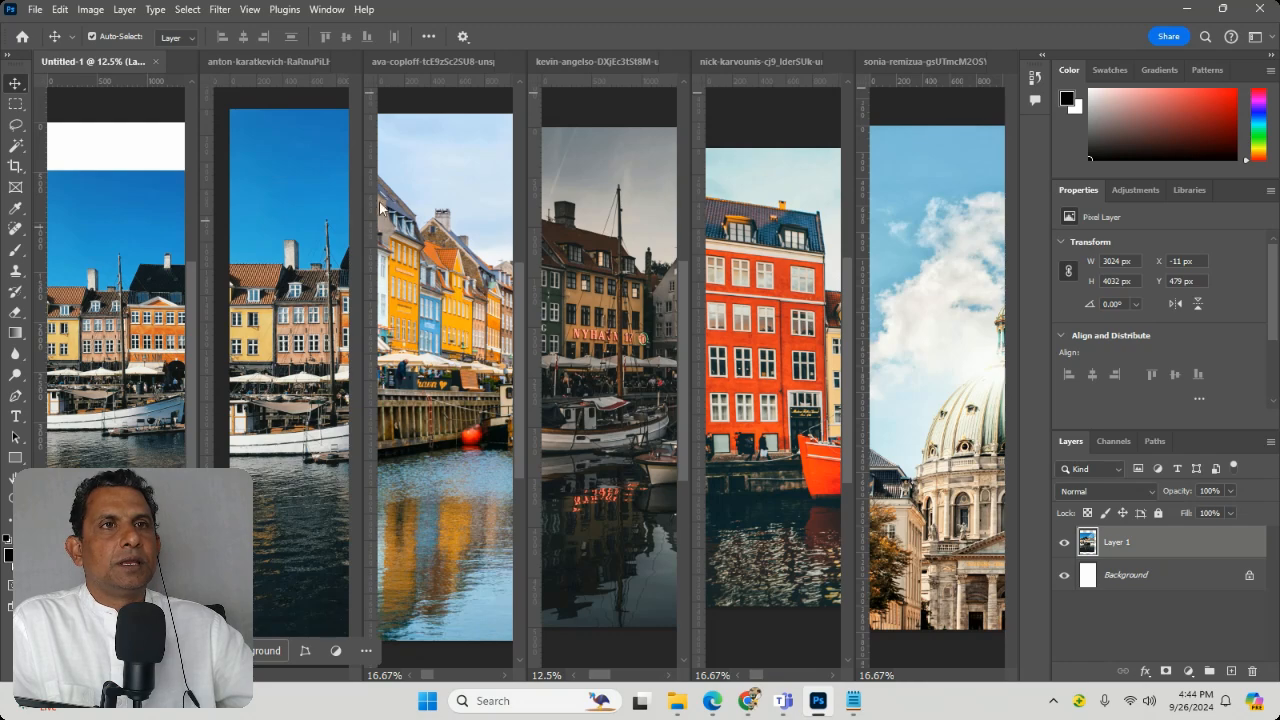
{"action": "left_click", "coordinate": [328, 213]}
{"action": "left_click", "coordinate": [494, 206]}
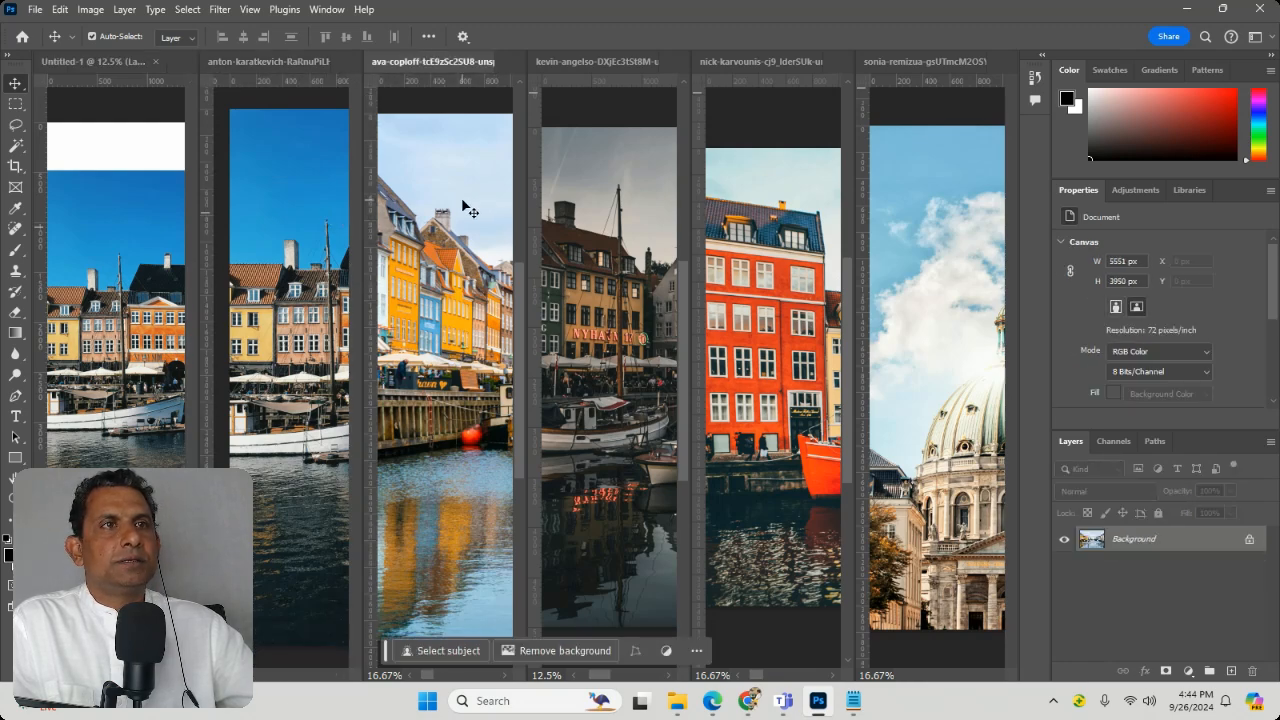
{"action": "left_click_drag", "start_coordinate": [464, 206], "coordinate": [104, 277]}
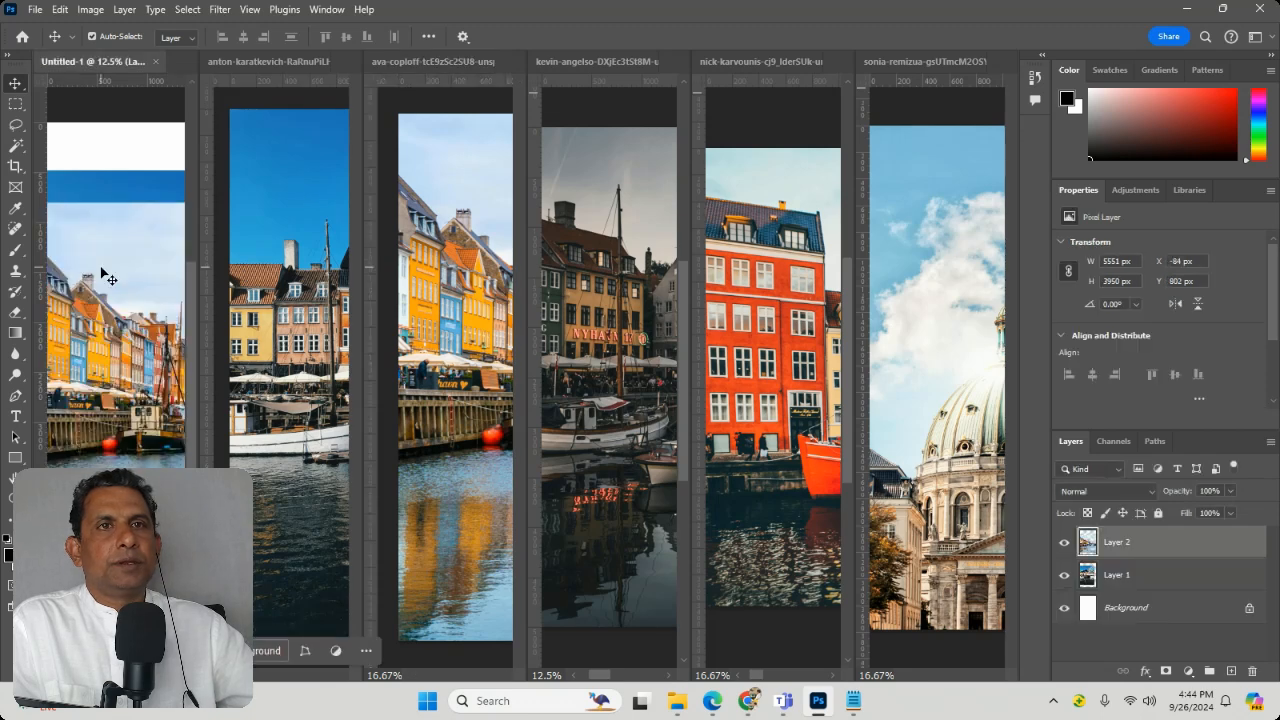
Step: Copy the dark harbour photo and the red building photo into the Untitled-1 document
{"action": "left_click", "coordinate": [597, 250]}
{"action": "left_click_drag", "start_coordinate": [613, 250], "coordinate": [346, 300]}
{"action": "left_click_drag", "start_coordinate": [113, 305], "coordinate": [107, 310]}
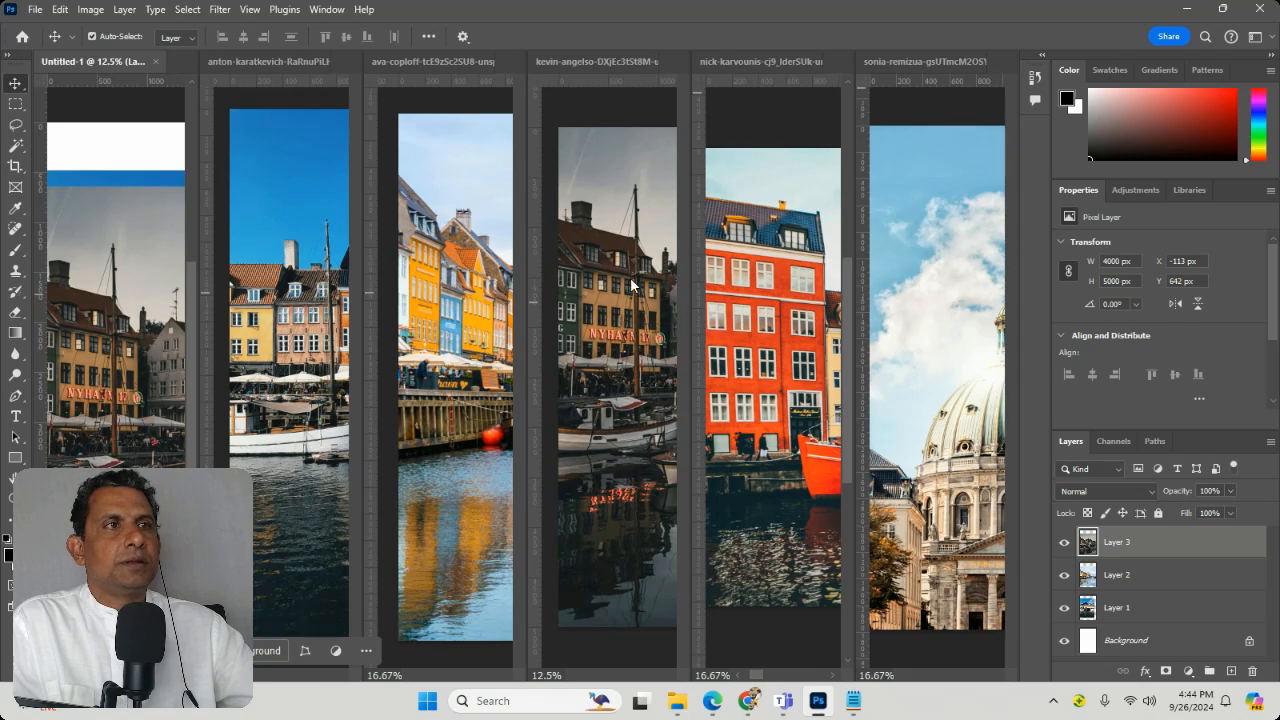
{"action": "left_click", "coordinate": [762, 254]}
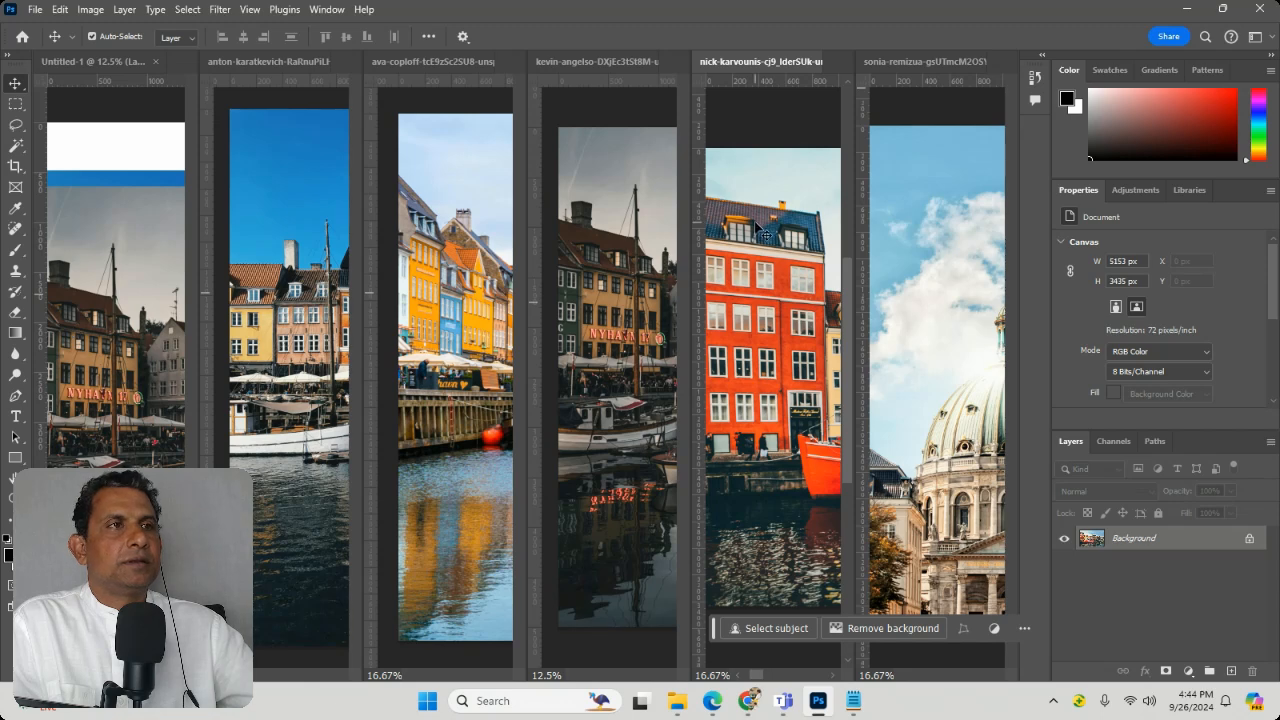
{"action": "left_click_drag", "start_coordinate": [765, 234], "coordinate": [135, 348]}
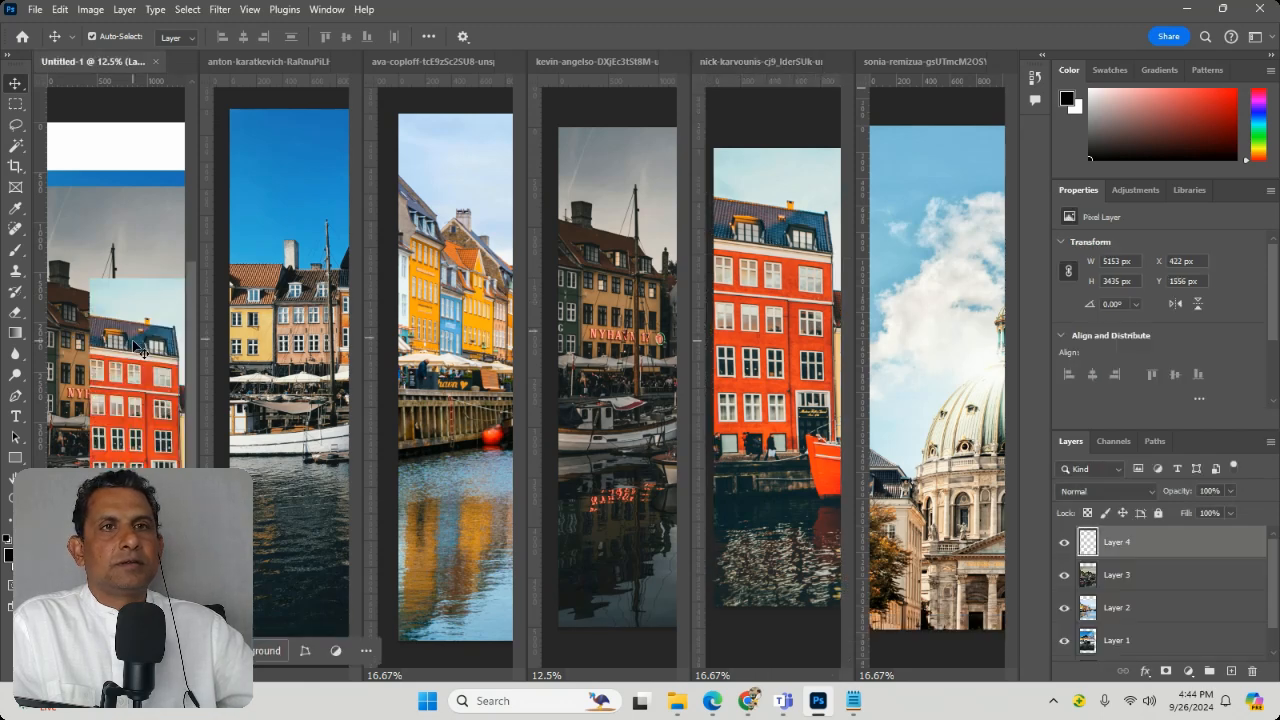
Step: Copy the domed church photo into the Untitled-1 document, over the other photos
{"action": "left_click", "coordinate": [930, 273]}
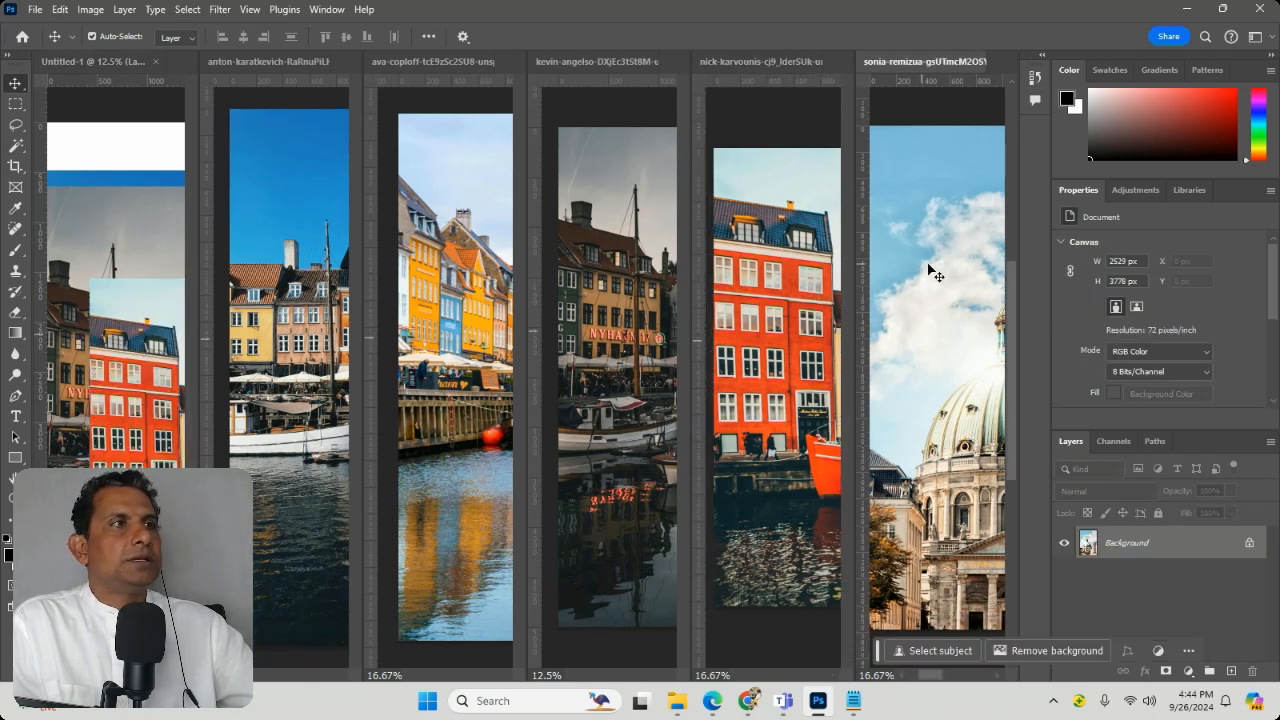
{"action": "left_click_drag", "start_coordinate": [940, 270], "coordinate": [565, 397]}
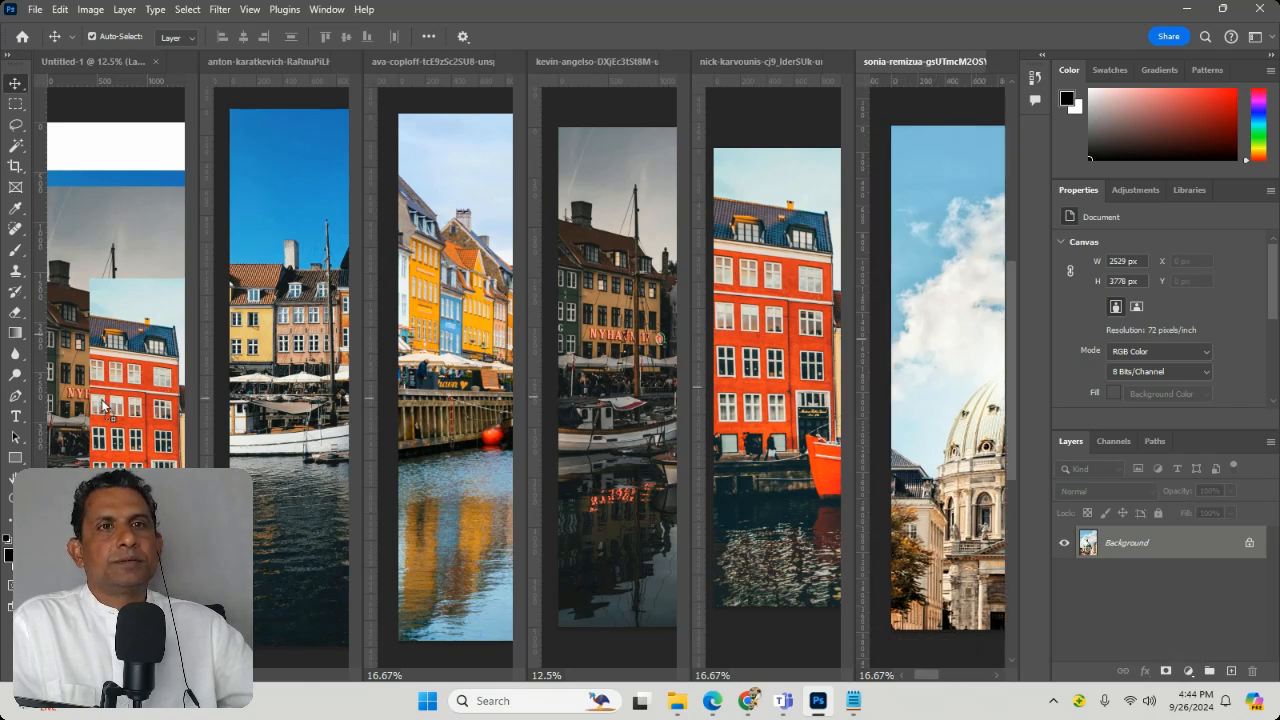
{"action": "left_click_drag", "start_coordinate": [103, 405], "coordinate": [103, 405]}
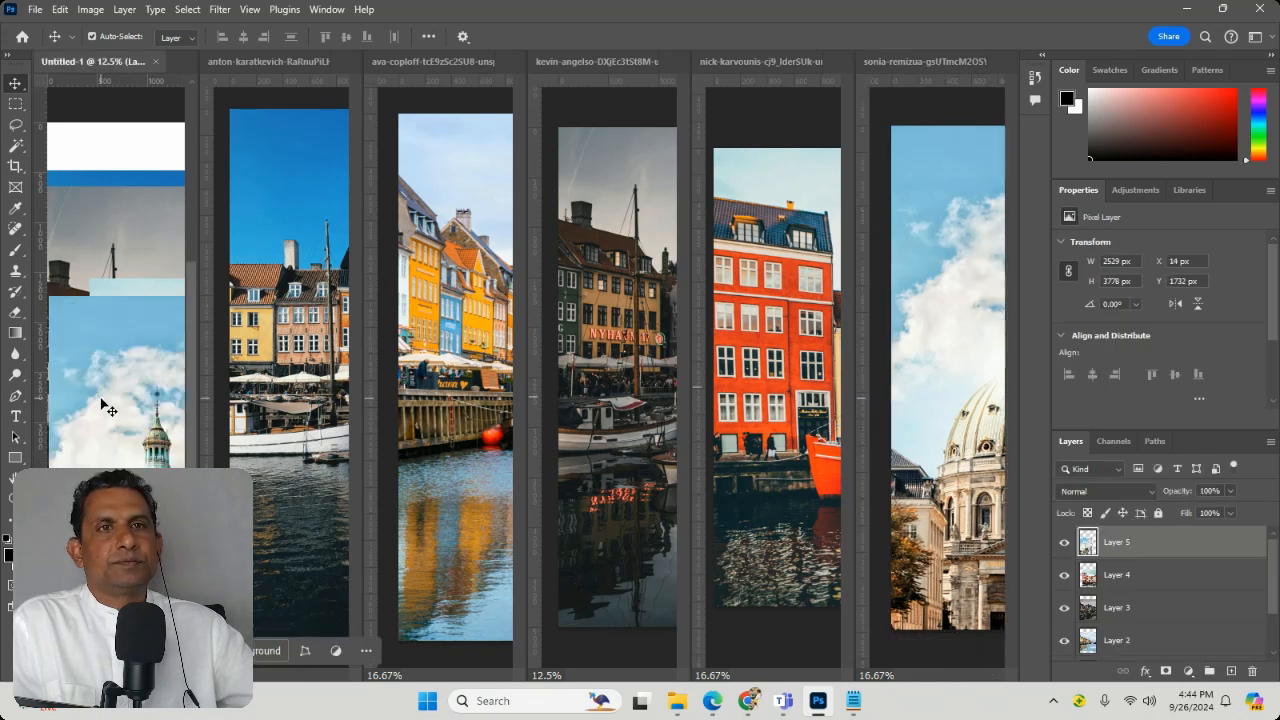
Step: Make Untitled-1 the active document and consolidate all open documents to tabs
{"action": "left_click", "coordinate": [918, 64]}
{"action": "left_click", "coordinate": [327, 10]}
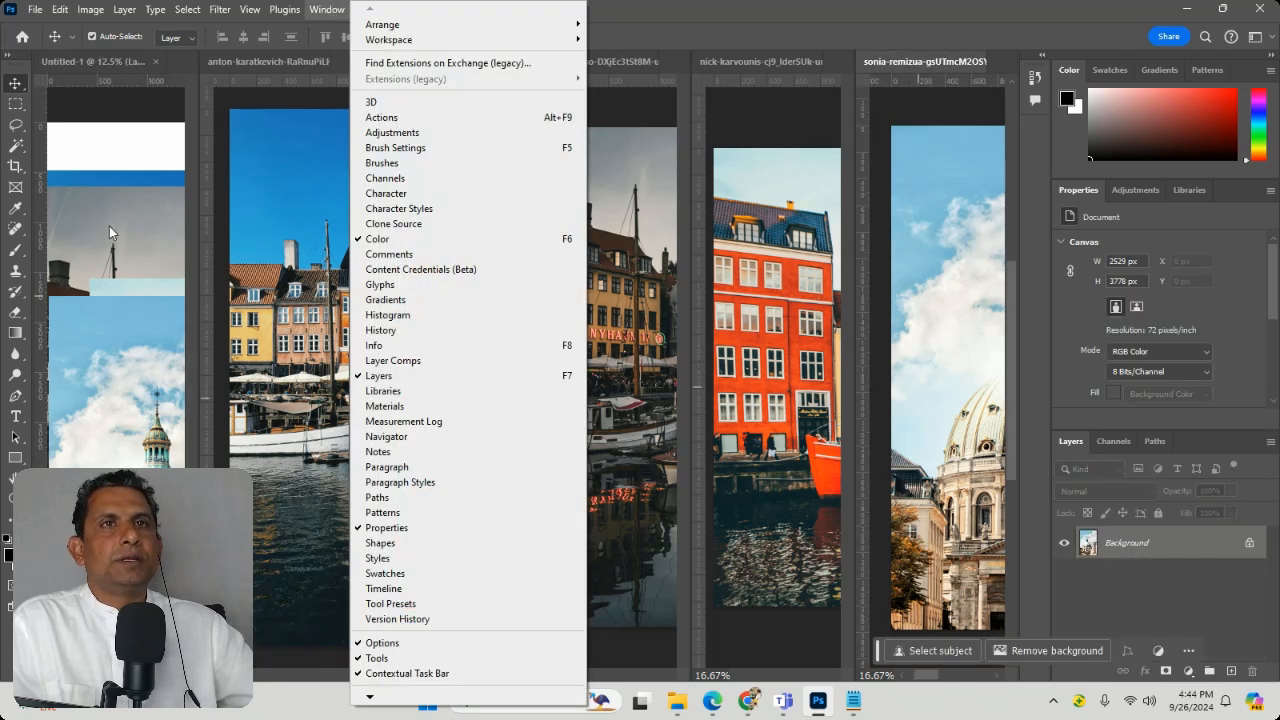
{"action": "left_click", "coordinate": [104, 112]}
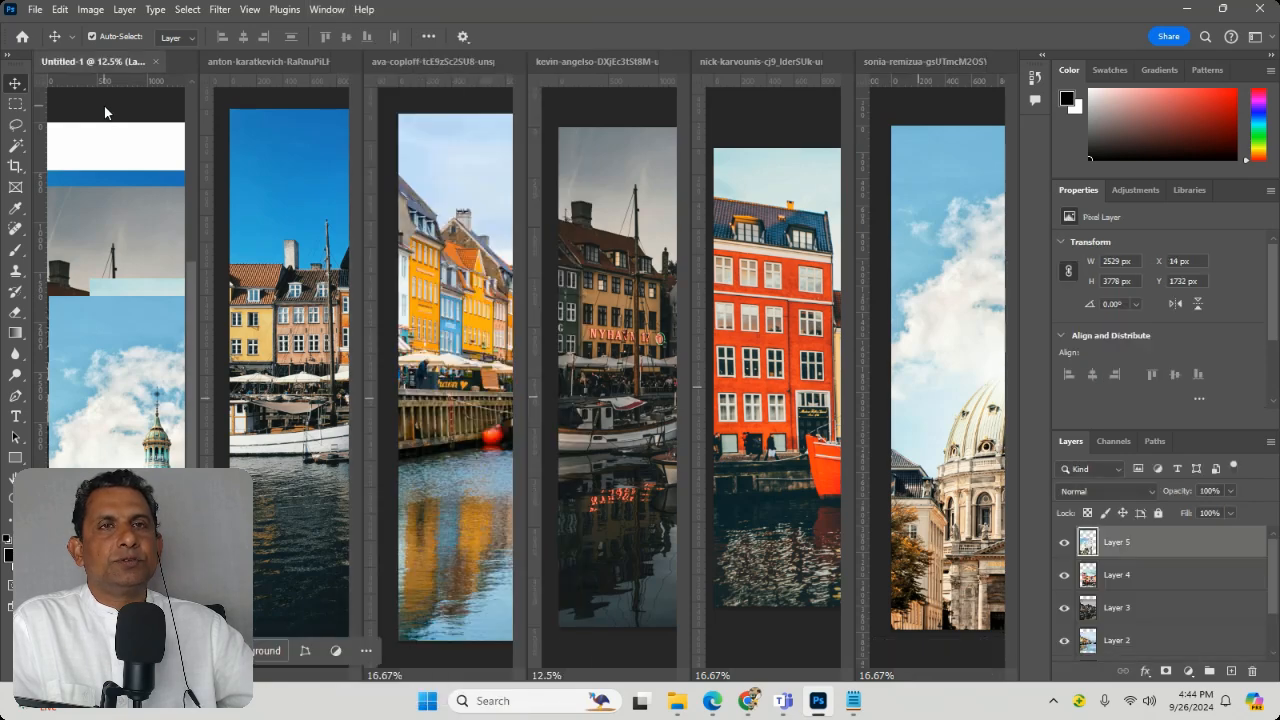
{"action": "left_click", "coordinate": [340, 10]}
{"action": "left_click", "coordinate": [330, 10]}
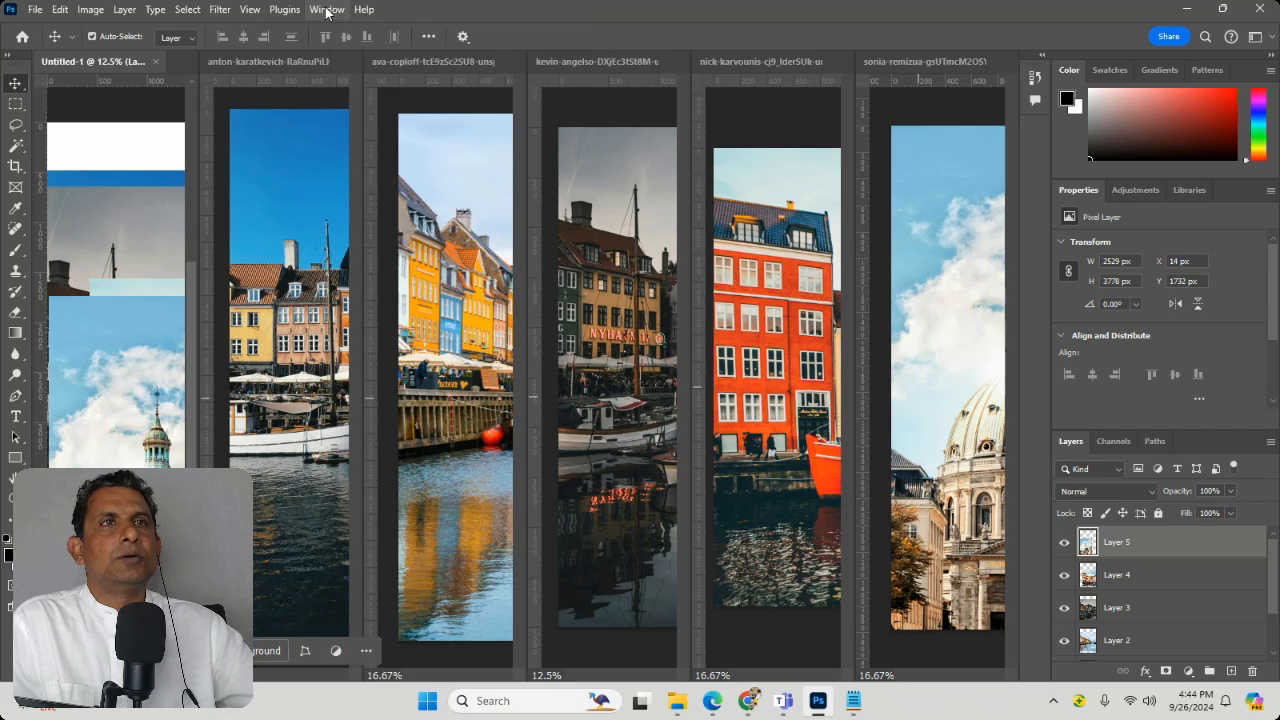
{"action": "left_click", "coordinate": [328, 10]}
{"action": "mouse_move", "coordinate": [400, 40]}
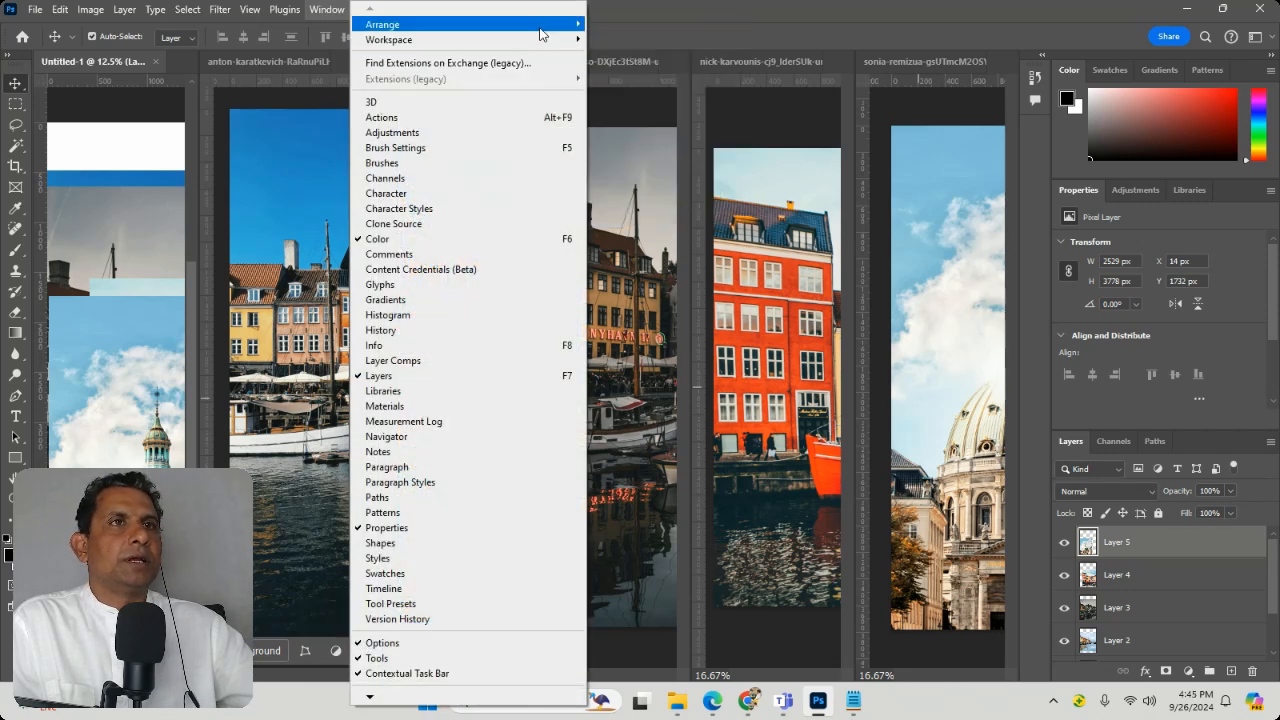
{"action": "mouse_move", "coordinate": [537, 25]}
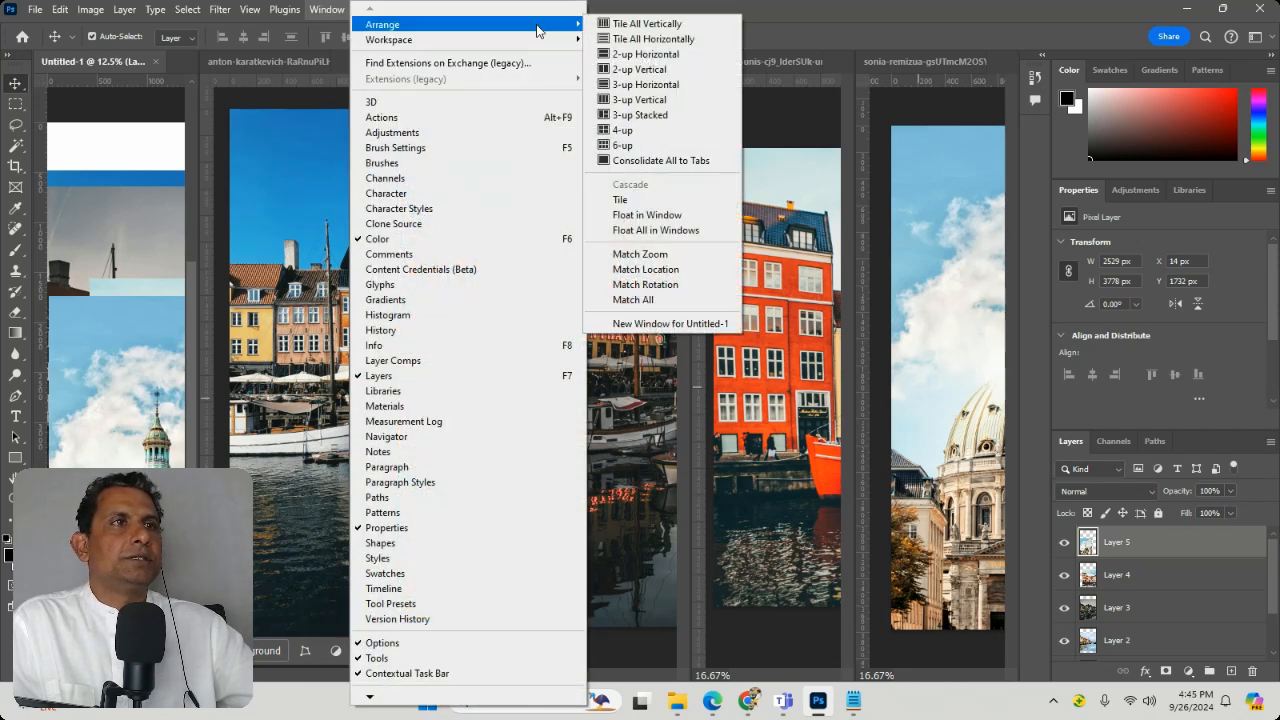
{"action": "left_click", "coordinate": [714, 165]}
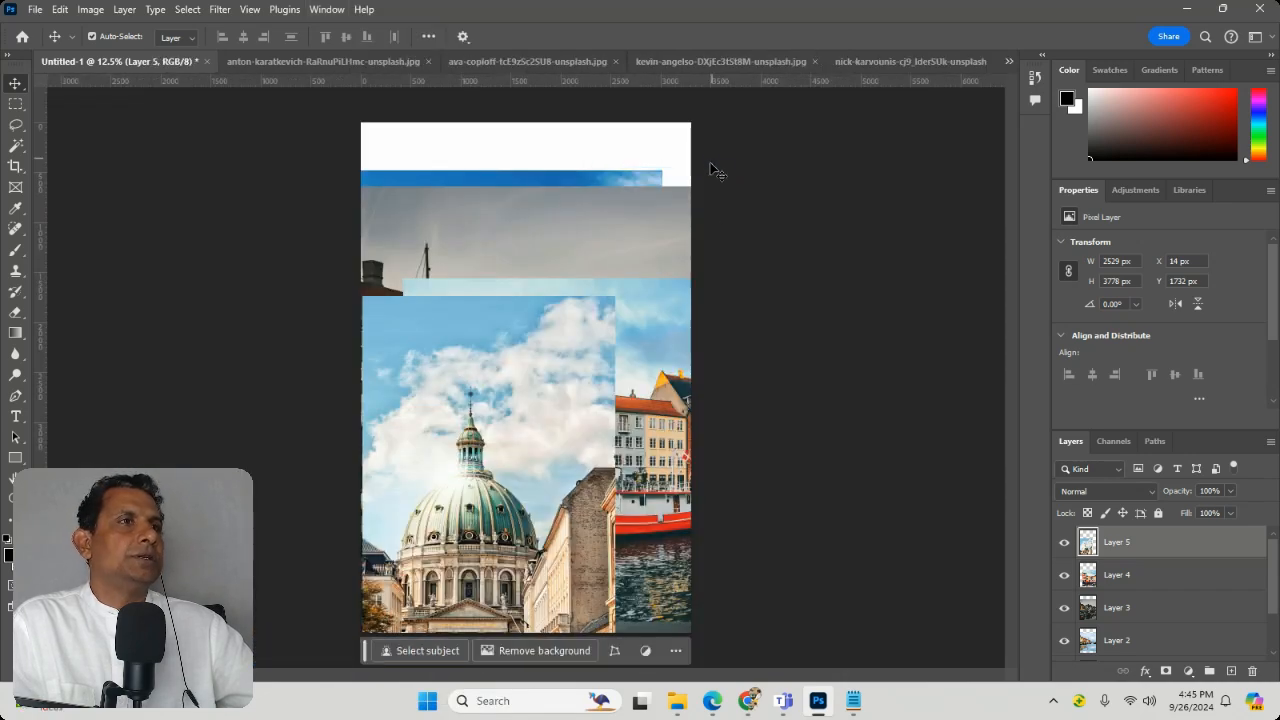
Step: Hide Layers 5, 4, 3 and 2 so only the blue-sky harbour photo shows above the background
{"action": "left_click", "coordinate": [1064, 542]}
{"action": "left_click", "coordinate": [1064, 575]}
{"action": "left_click", "coordinate": [1064, 607]}
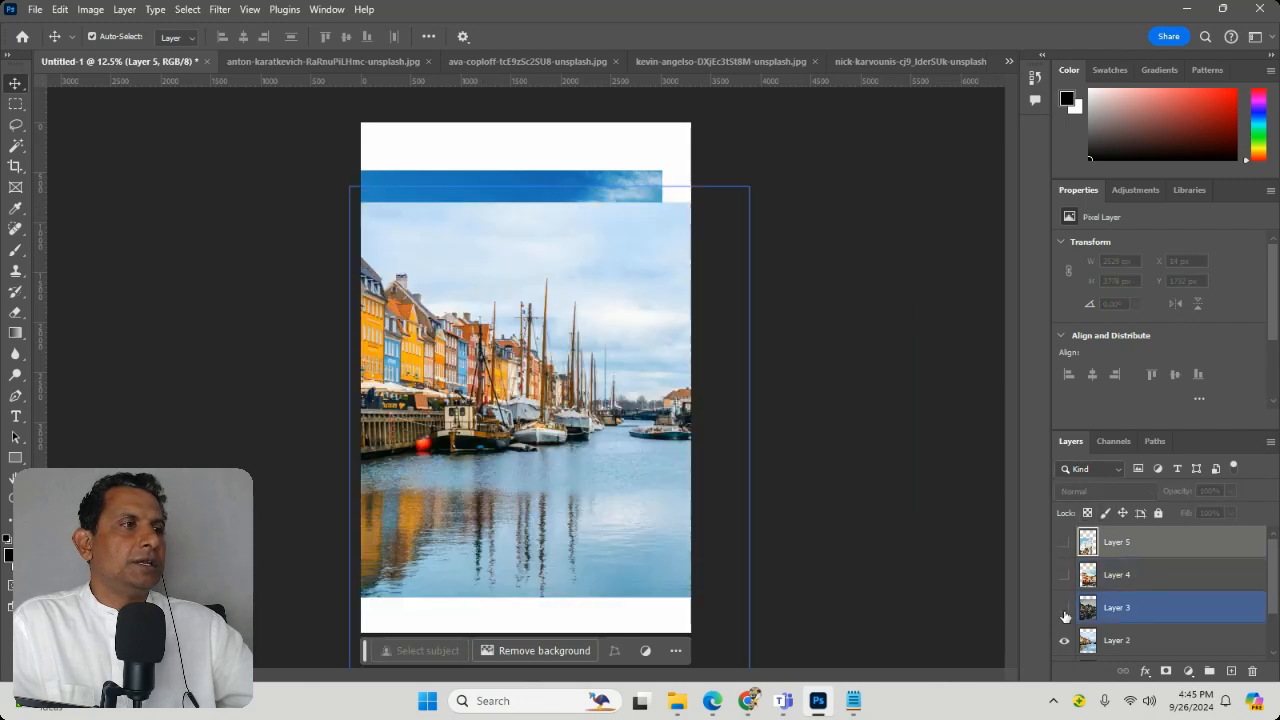
{"action": "left_click", "coordinate": [1064, 640]}
{"action": "scroll", "coordinate": [1120, 597], "scroll_direction": "down", "scroll_amount": 2}
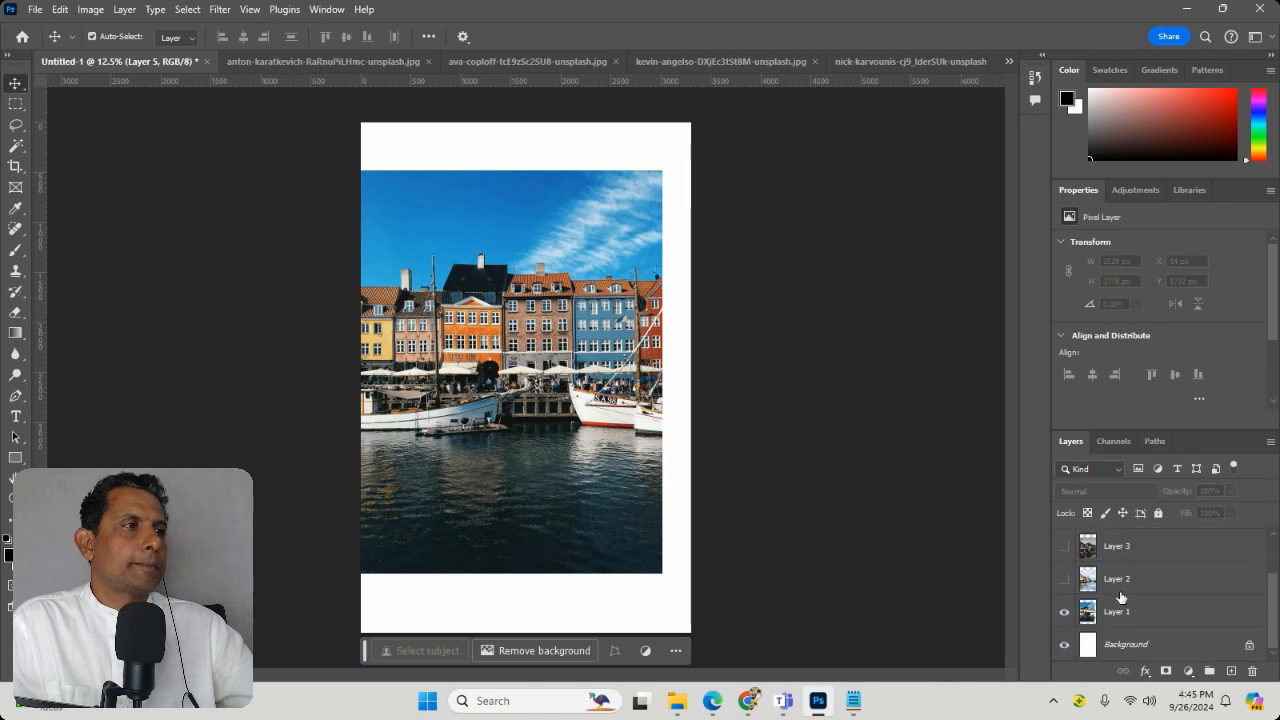
Step: Scale the Layer 1 harbour photo to about 47% width and 51% height and place it in the page's upper-left corner
{"action": "left_click", "coordinate": [1071, 608]}
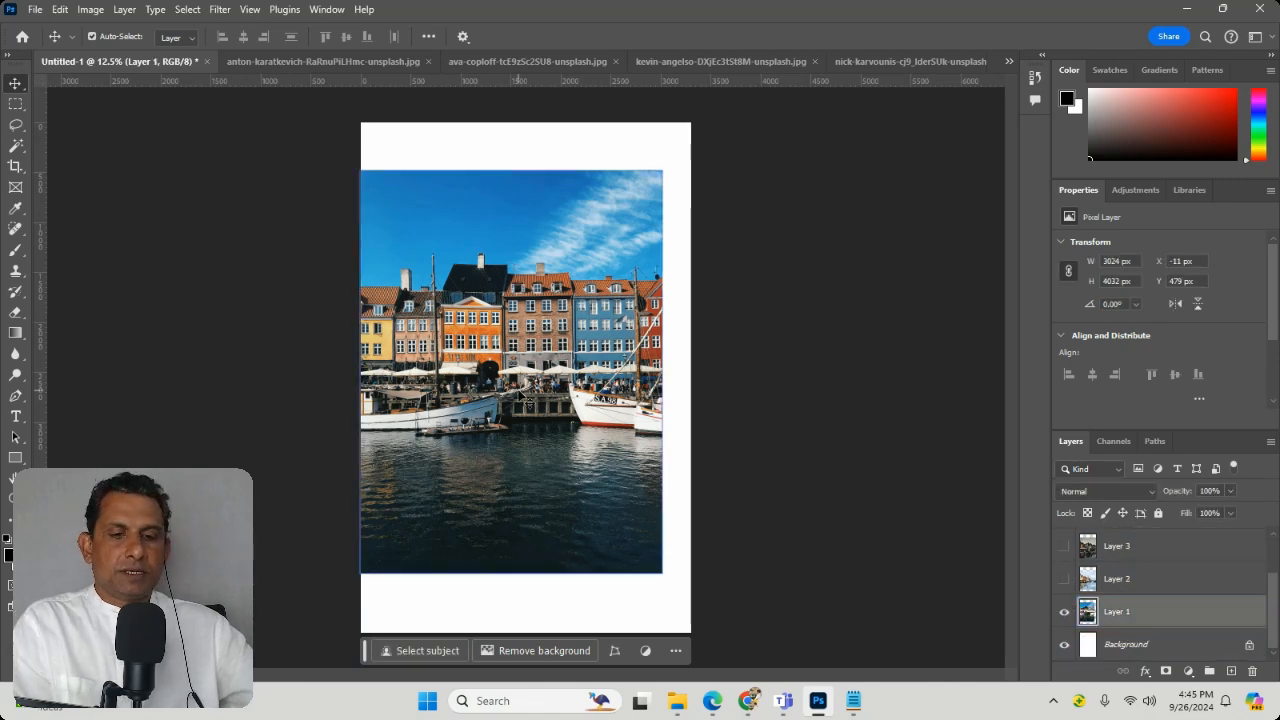
{"action": "key", "text": "ctrl+t"}
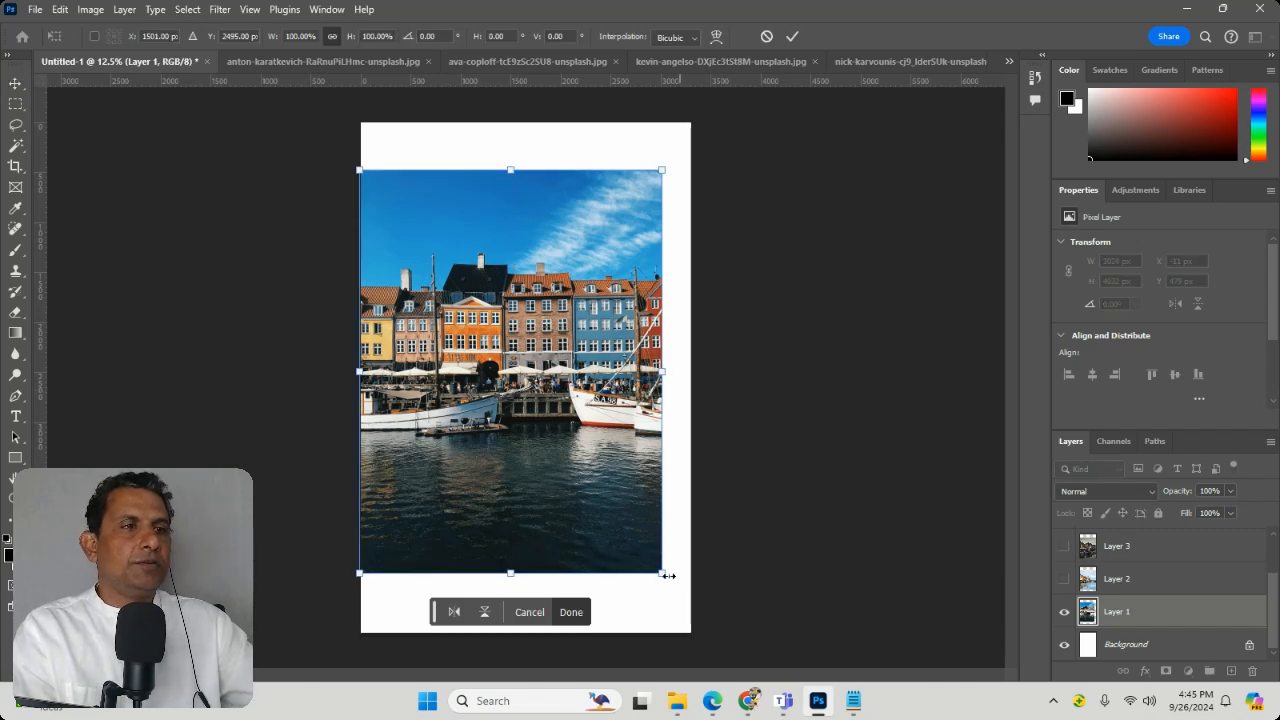
{"action": "left_click_drag", "start_coordinate": [668, 576], "coordinate": [503, 379]}
{"action": "left_click_drag", "start_coordinate": [482, 330], "coordinate": [482, 282]}
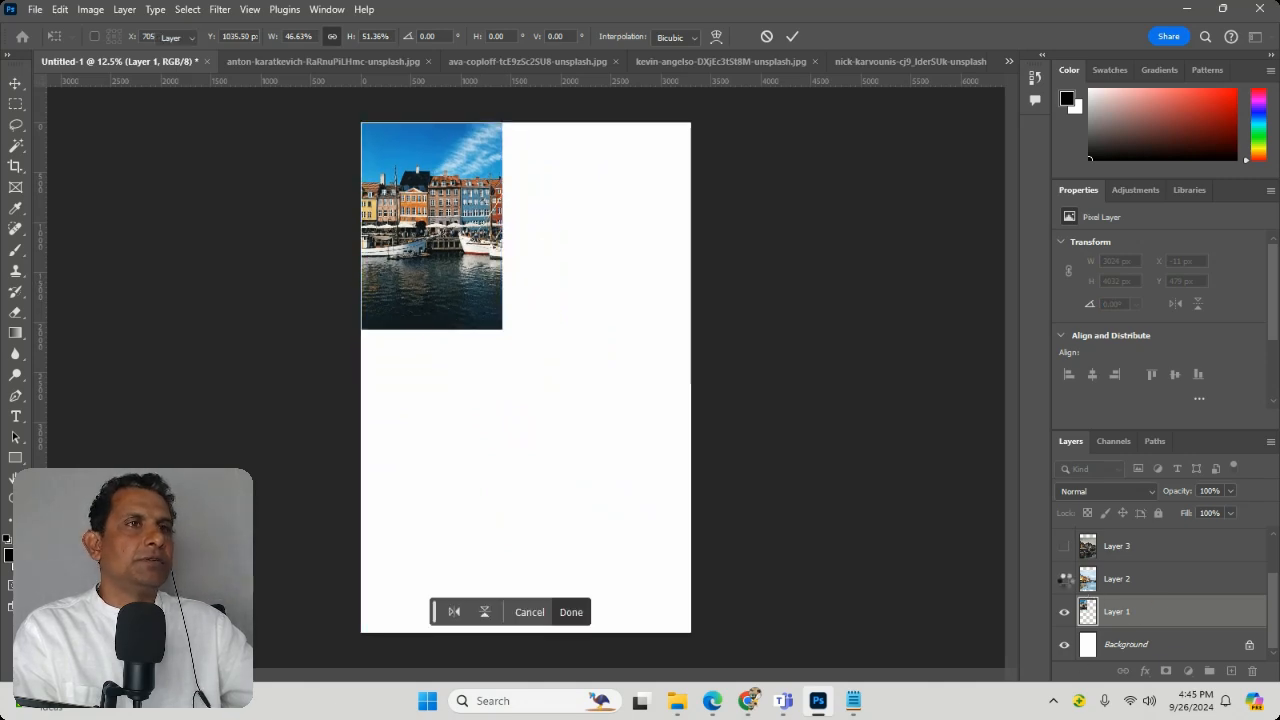
Step: Show Layer 2, scale its canal photo to about 40% width and 45% height, and place it at the page's lower-left corner
{"action": "left_click", "coordinate": [1065, 580]}
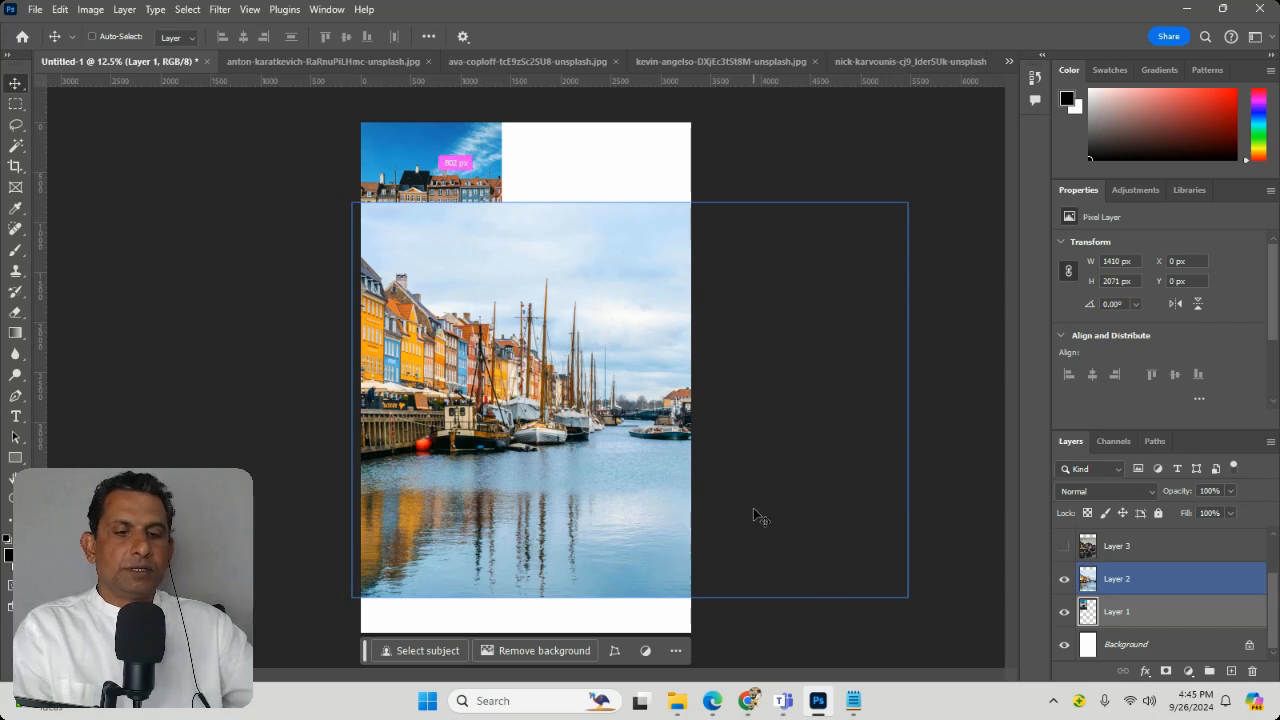
{"action": "key", "text": "ctrl+t"}
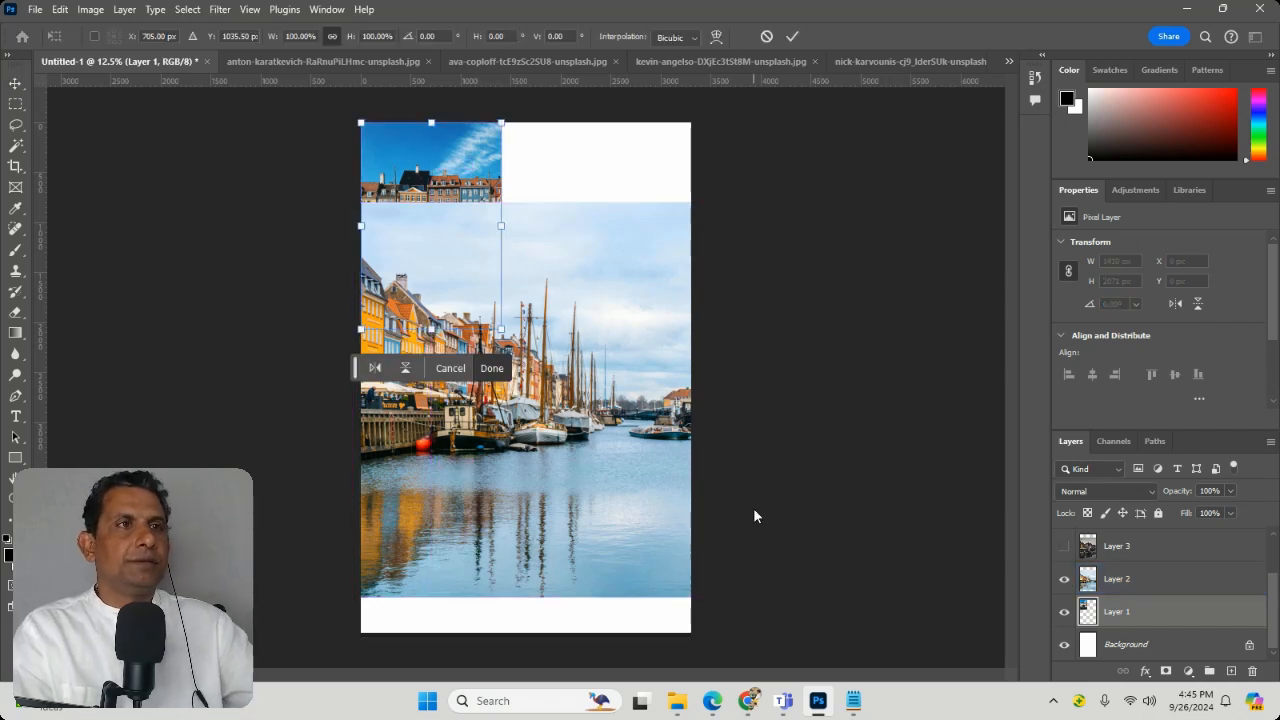
{"action": "left_click", "coordinate": [598, 390]}
{"action": "left_click", "coordinate": [1185, 577]}
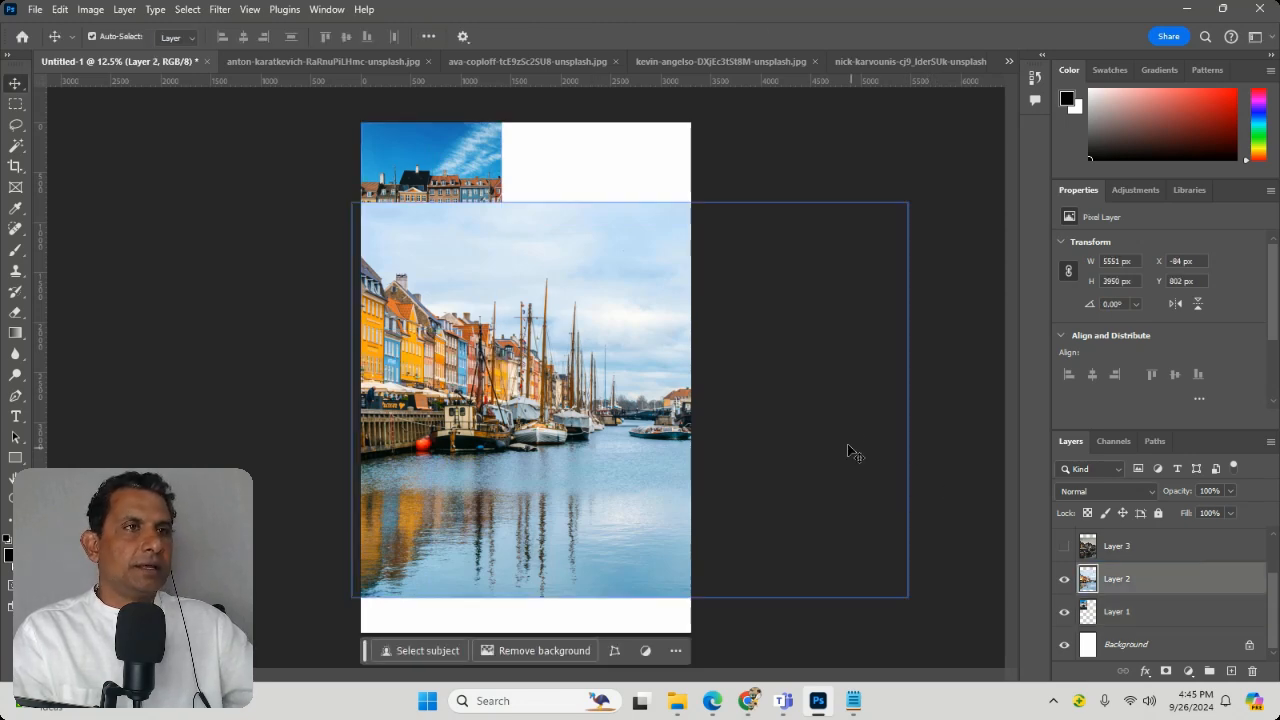
{"action": "key", "text": "ctrl+t"}
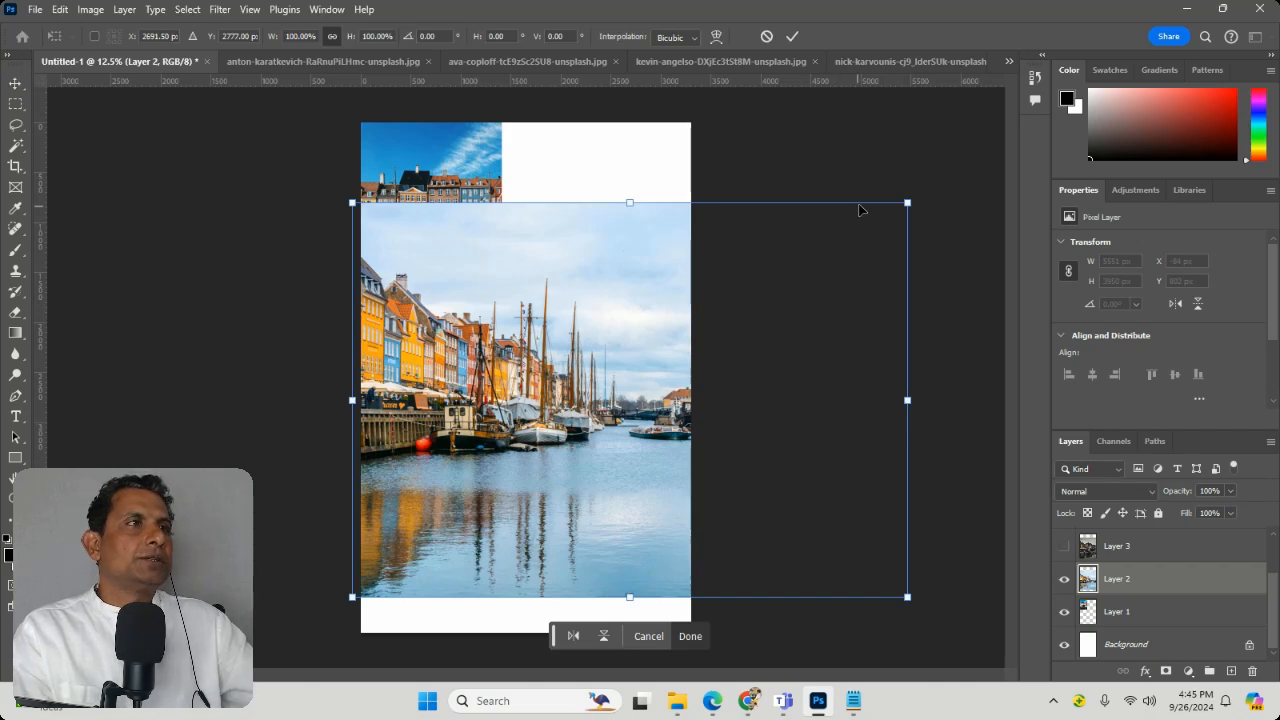
{"action": "left_click_drag", "start_coordinate": [905, 205], "coordinate": [575, 420]}
{"action": "left_click_drag", "start_coordinate": [464, 512], "coordinate": [465, 560]}
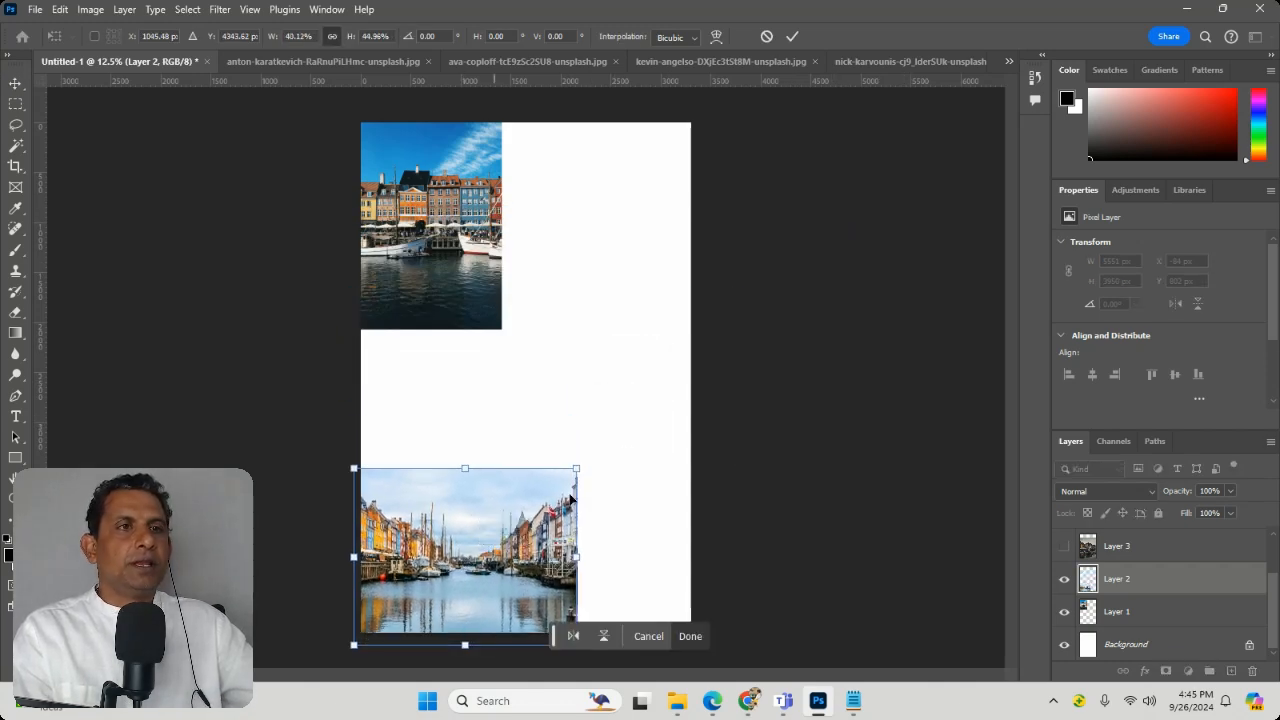
{"action": "key", "text": "Return"}
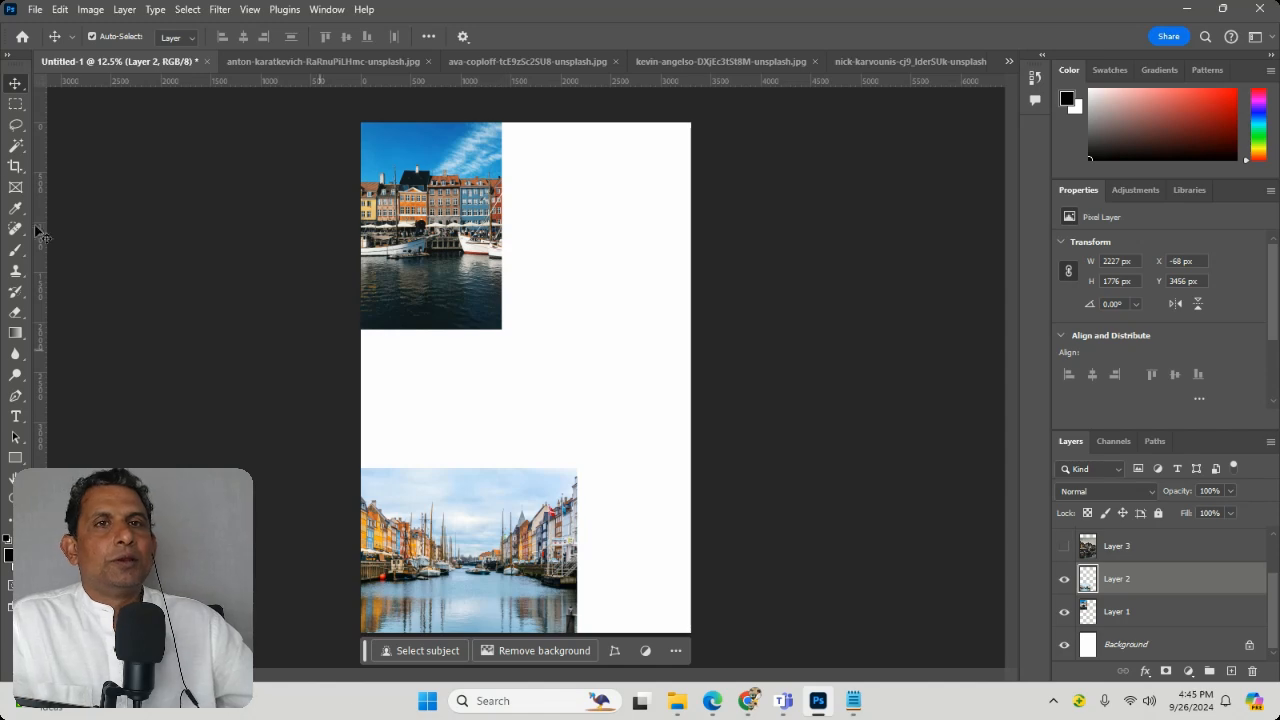
{"action": "left_click", "coordinate": [34, 10]}
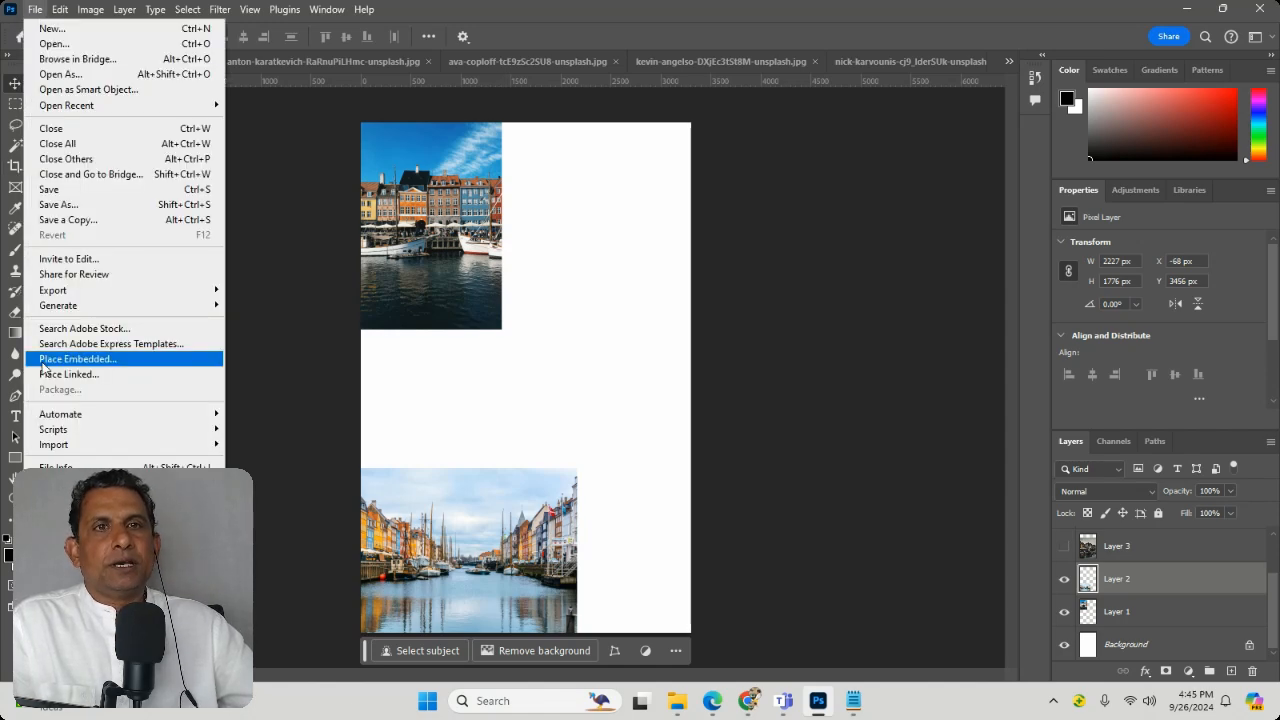
{"action": "left_click", "coordinate": [829, 410]}
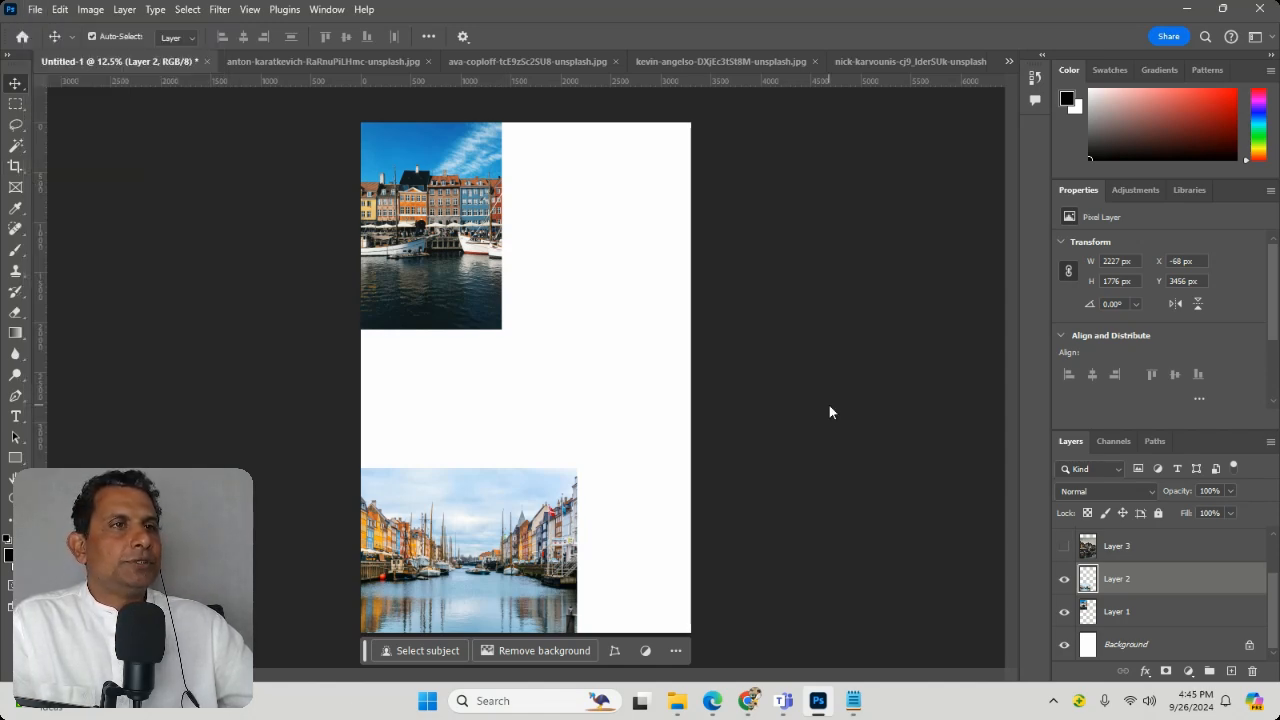
Step: Show Layer 3, scale its dark harbour photo to about 58% width and 50% height, and place it partly off the page's upper-right edge
{"action": "left_click", "coordinate": [1064, 546]}
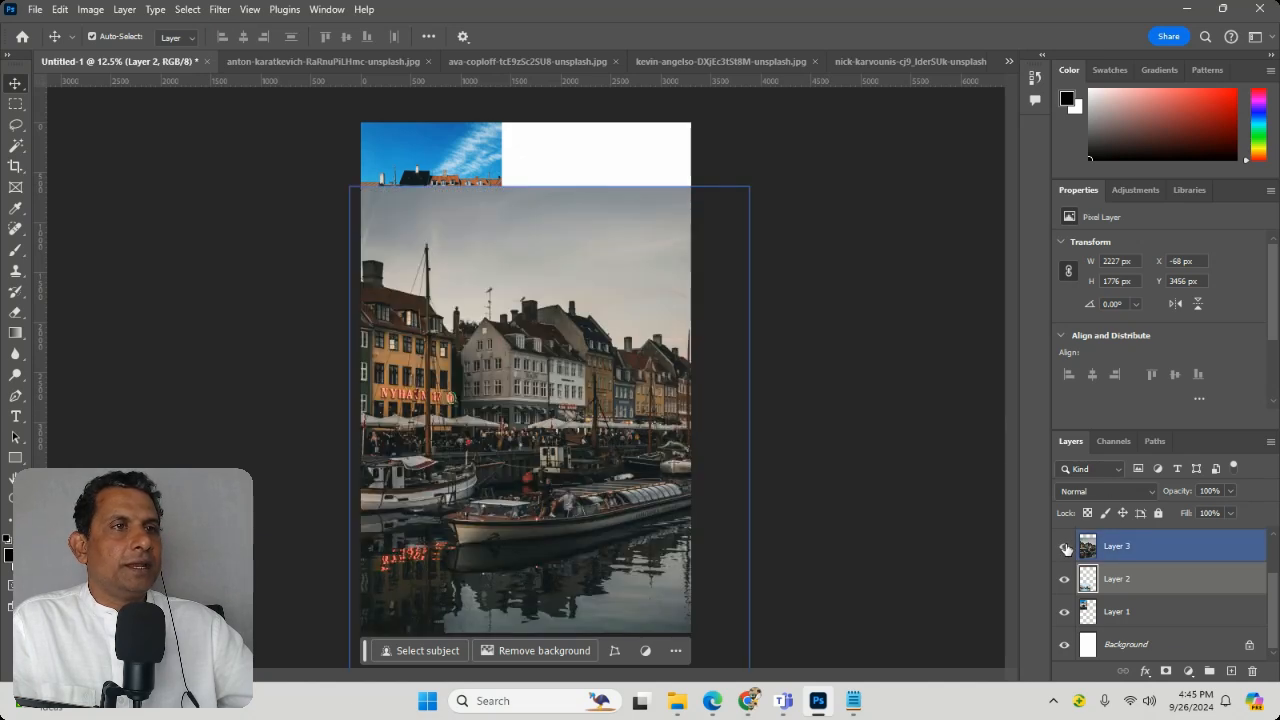
{"action": "left_click", "coordinate": [1183, 545]}
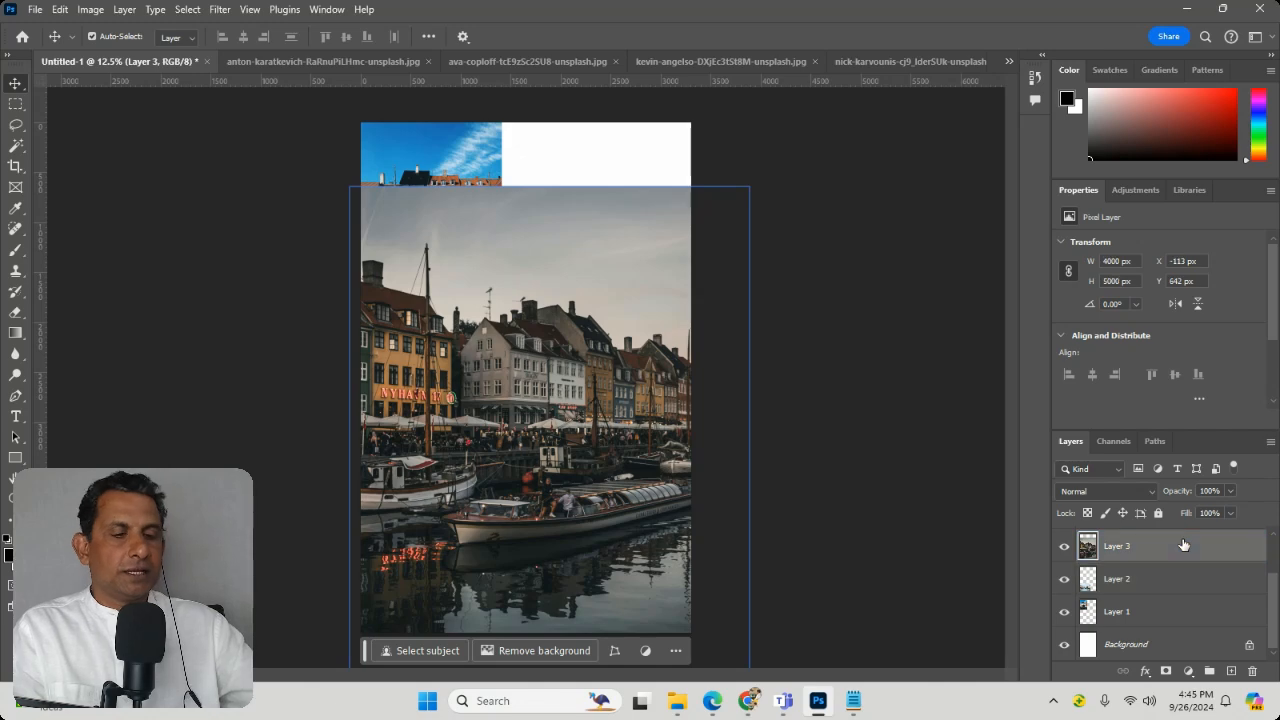
{"action": "key", "text": "ctrl+t"}
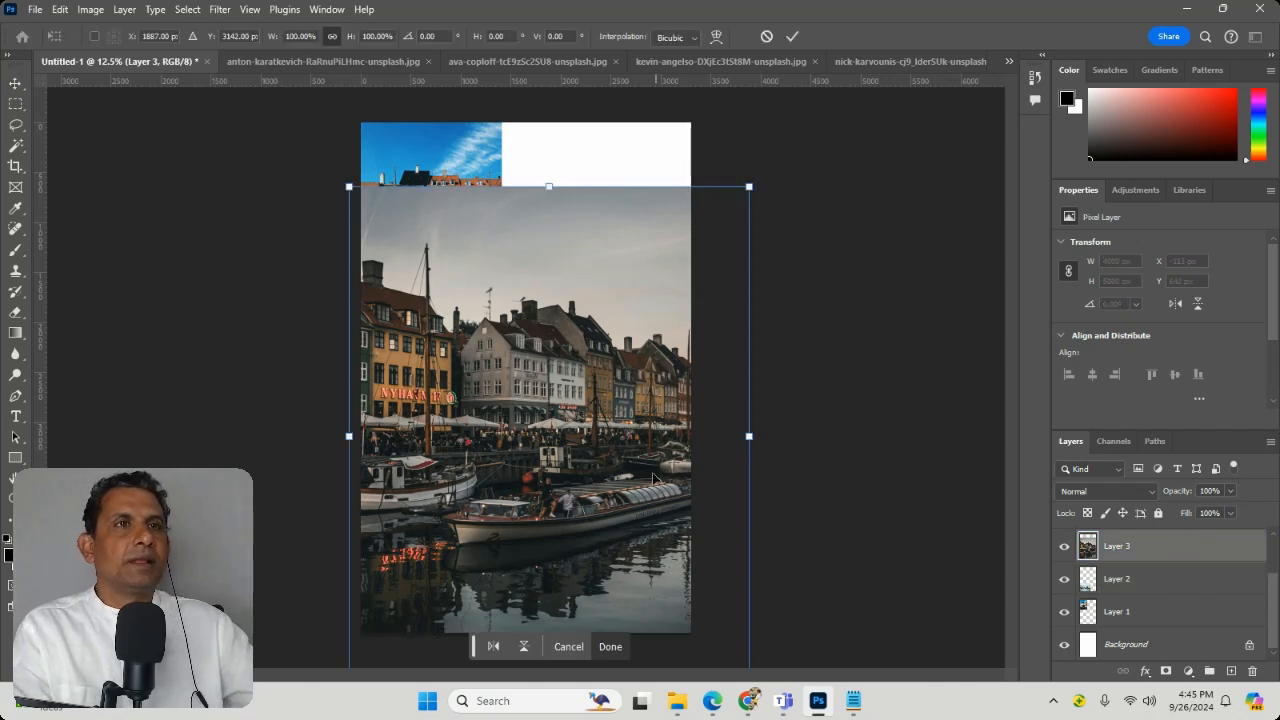
{"action": "left_click_drag", "start_coordinate": [350, 185], "coordinate": [517, 434]}
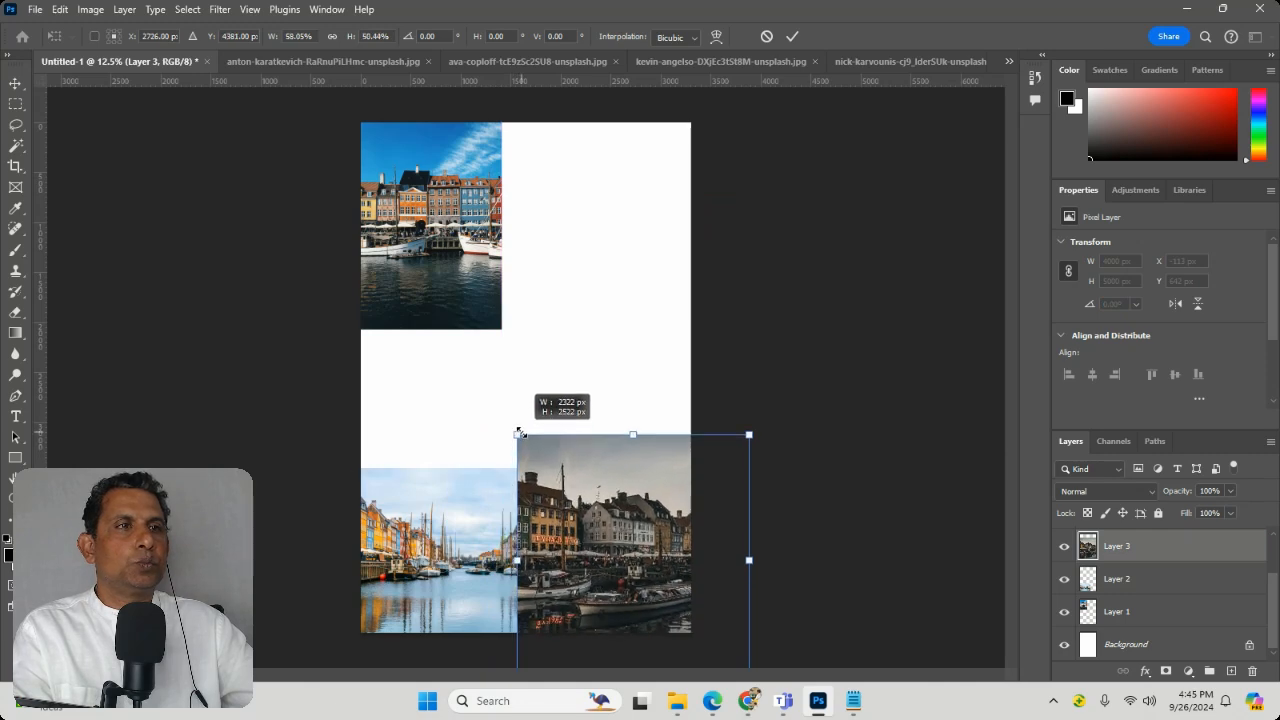
{"action": "left_click_drag", "start_coordinate": [580, 463], "coordinate": [660, 183]}
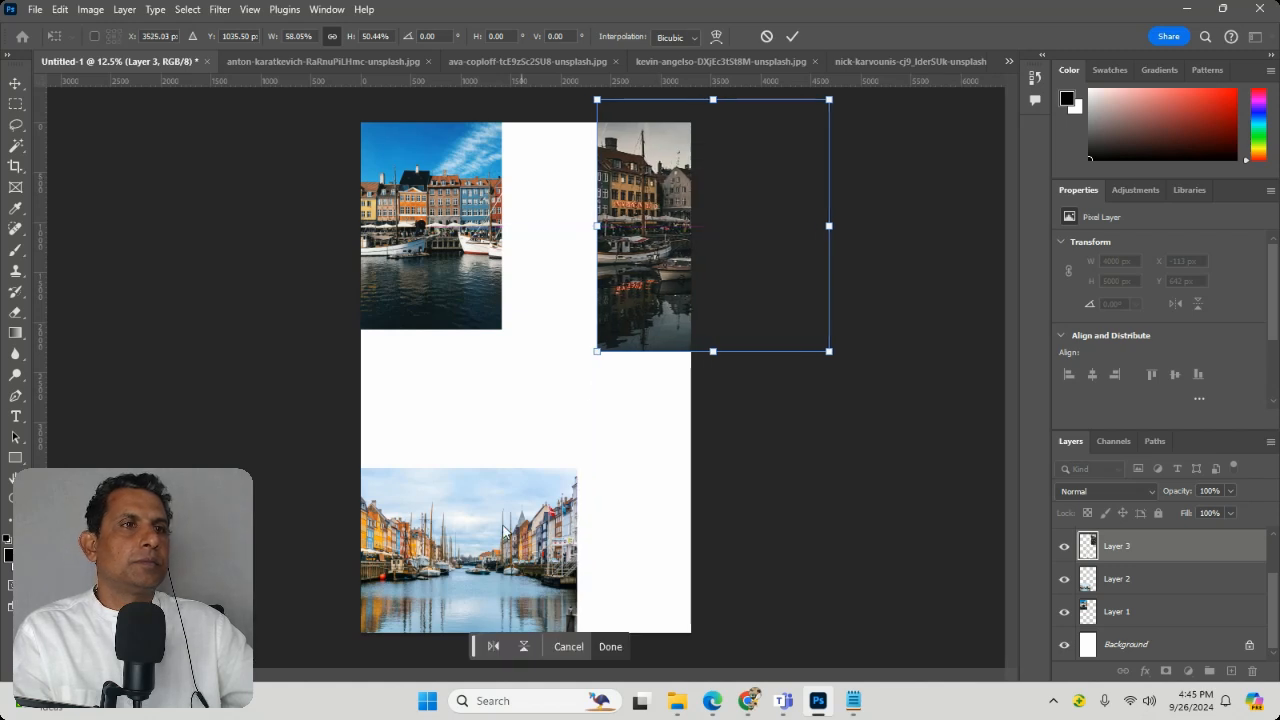
{"action": "key", "text": "Return"}
Step: Move the Layer 2 canal photo about 300 px left and 110 px down, then deselect it
{"action": "left_click_drag", "start_coordinate": [510, 531], "coordinate": [446, 552]}
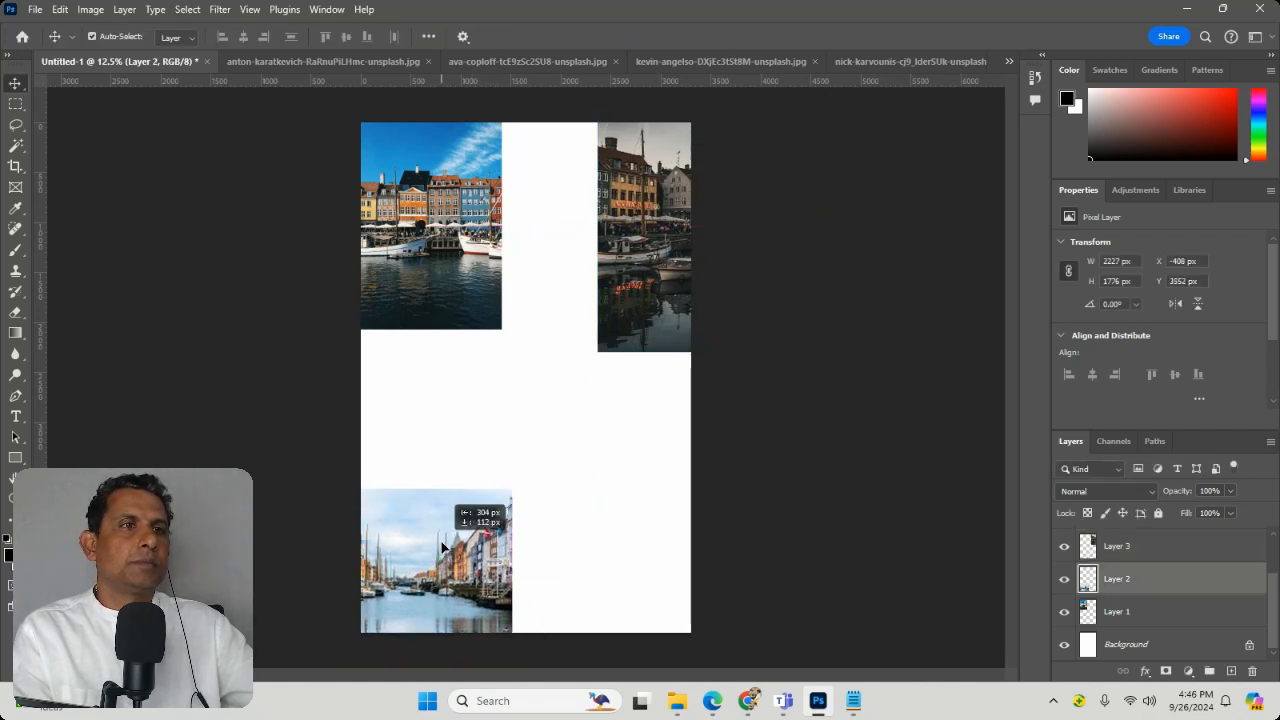
{"action": "left_click", "coordinate": [626, 486]}
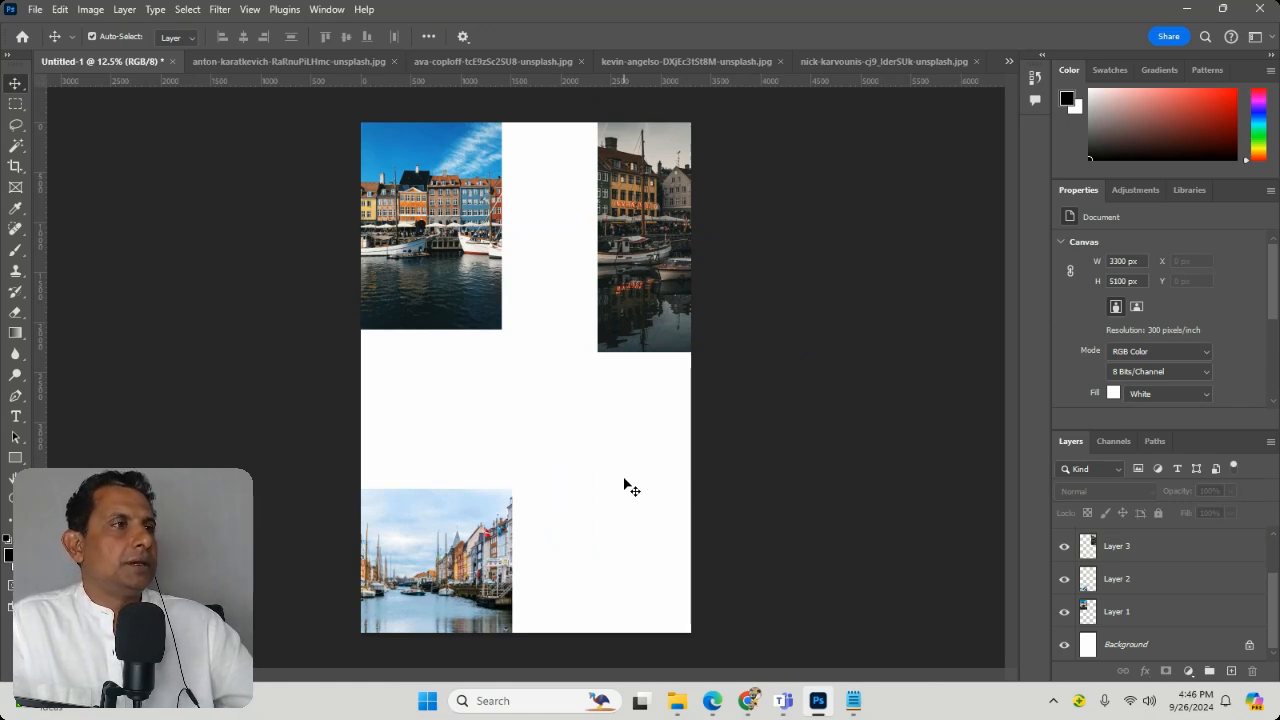
Step: Show Layer 4, scale its red-boat photo to about 2468 by 1532 px, and place it at the page's left edge between the two photos
{"action": "scroll", "coordinate": [1110, 585], "scroll_direction": "up", "scroll_amount": 2}
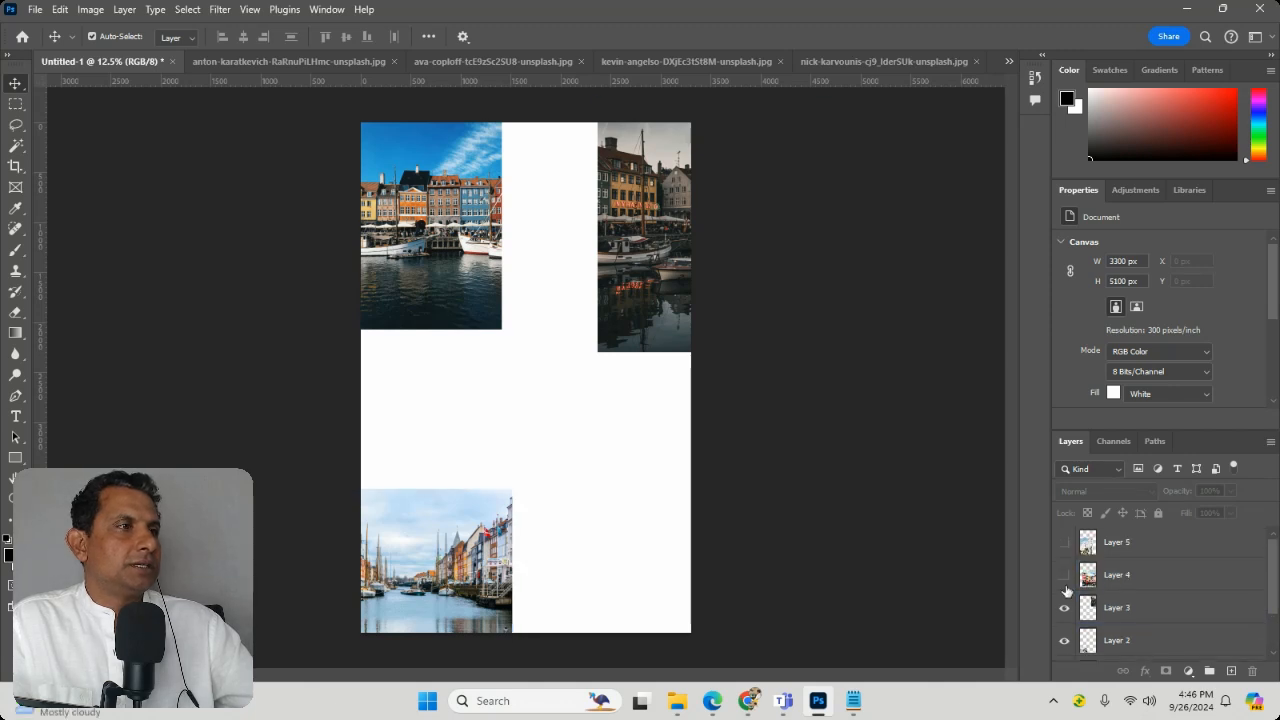
{"action": "left_click", "coordinate": [1064, 575]}
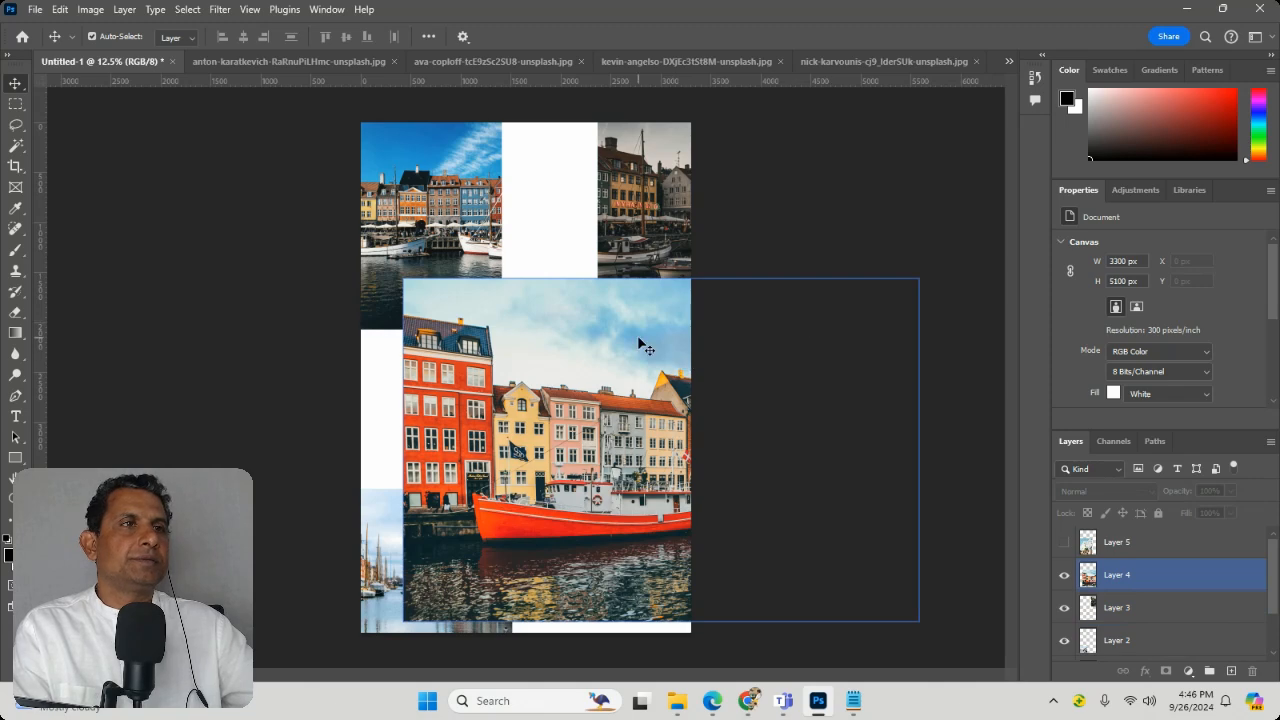
{"action": "key", "text": "ctrl+t"}
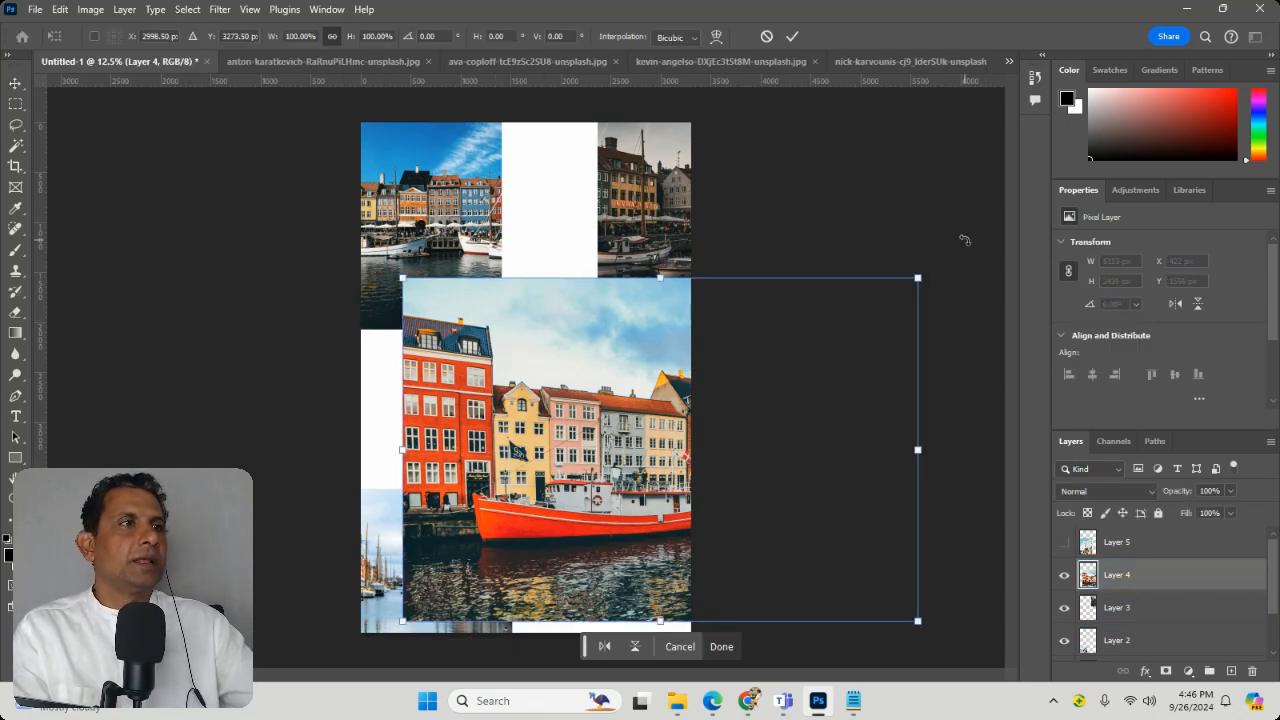
{"action": "left_click_drag", "start_coordinate": [920, 284], "coordinate": [650, 468]}
{"action": "left_click_drag", "start_coordinate": [576, 541], "coordinate": [514, 410]}
{"action": "key", "text": "Return"}
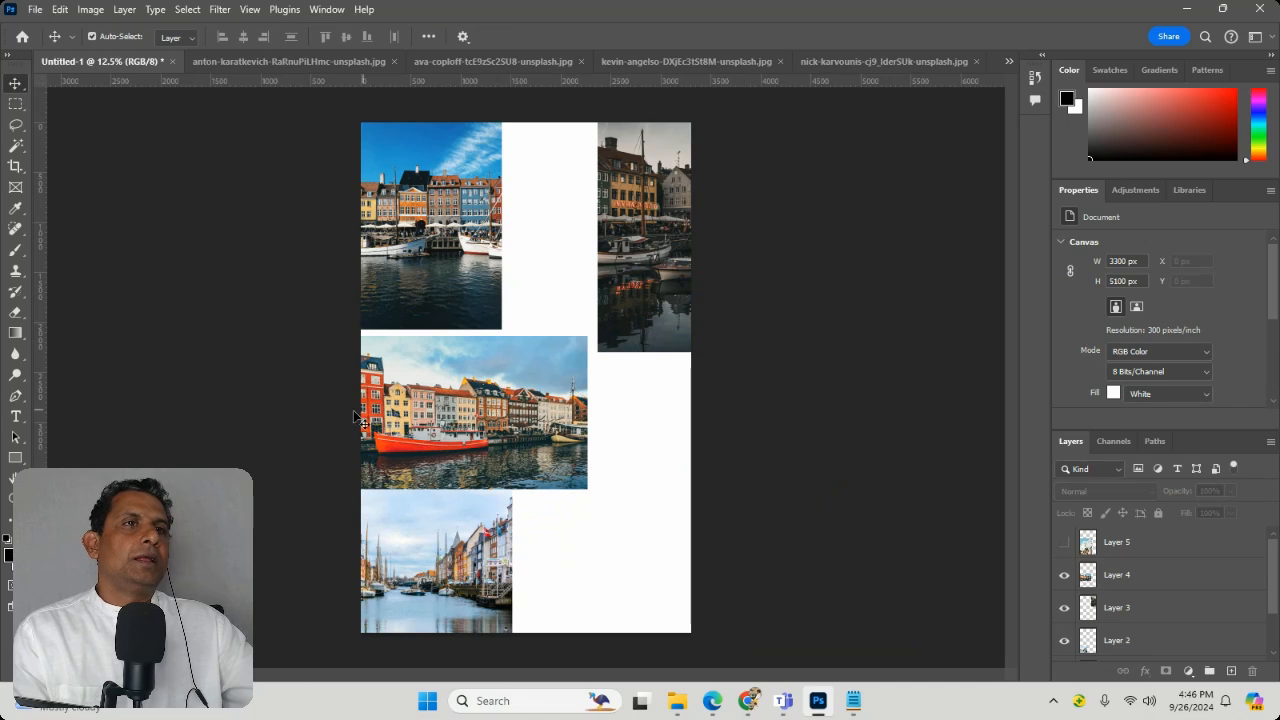
{"action": "left_click_drag", "start_coordinate": [437, 413], "coordinate": [441, 404]}
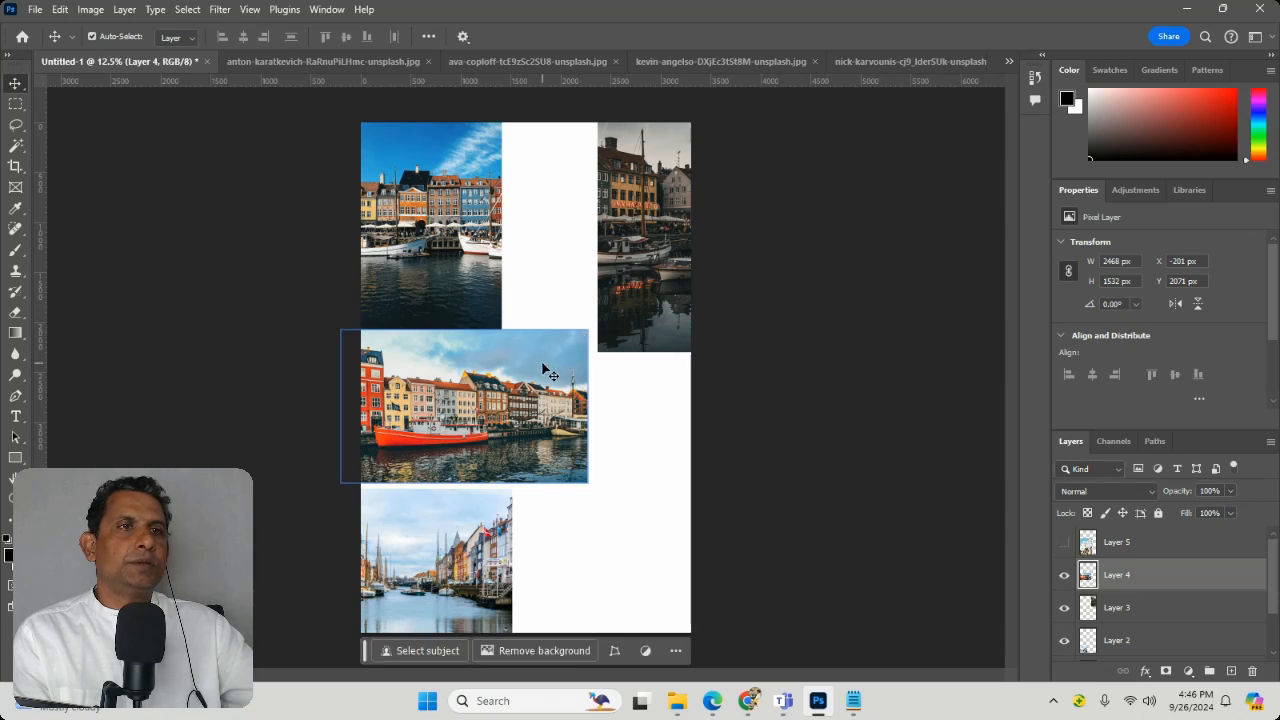
{"action": "left_click_drag", "start_coordinate": [542, 370], "coordinate": [518, 367]}
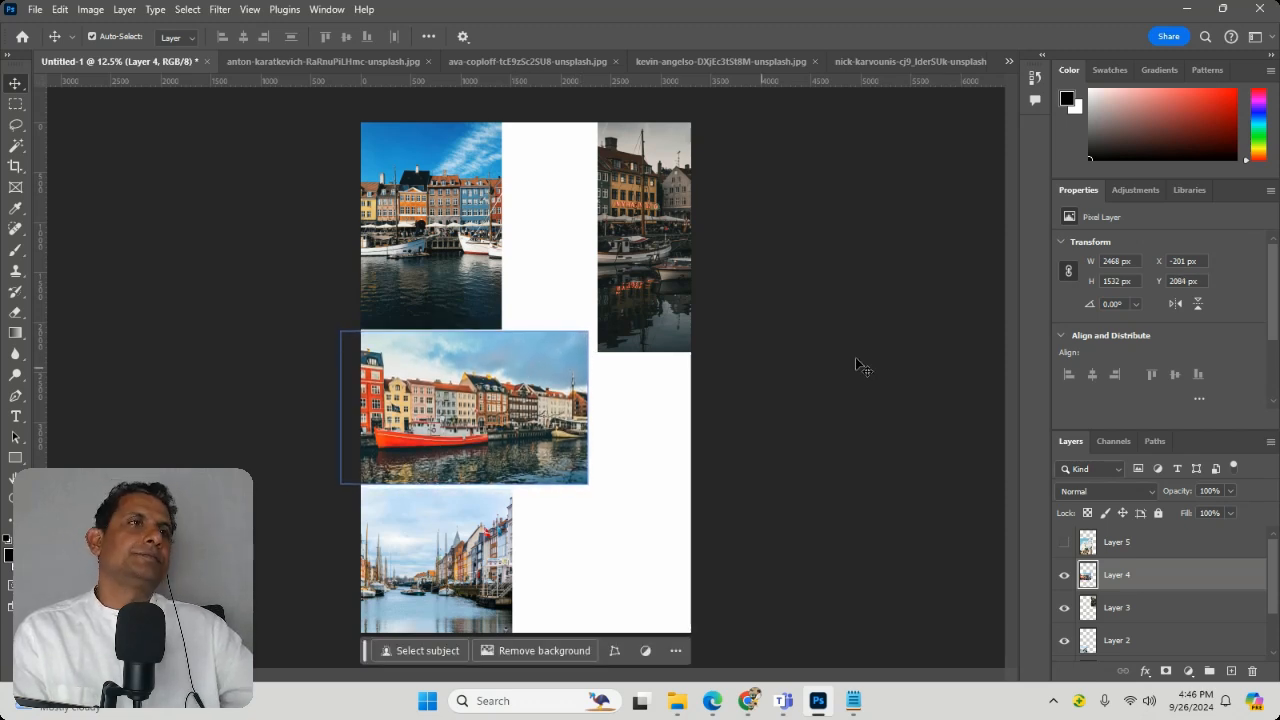
{"action": "left_click", "coordinate": [923, 366]}
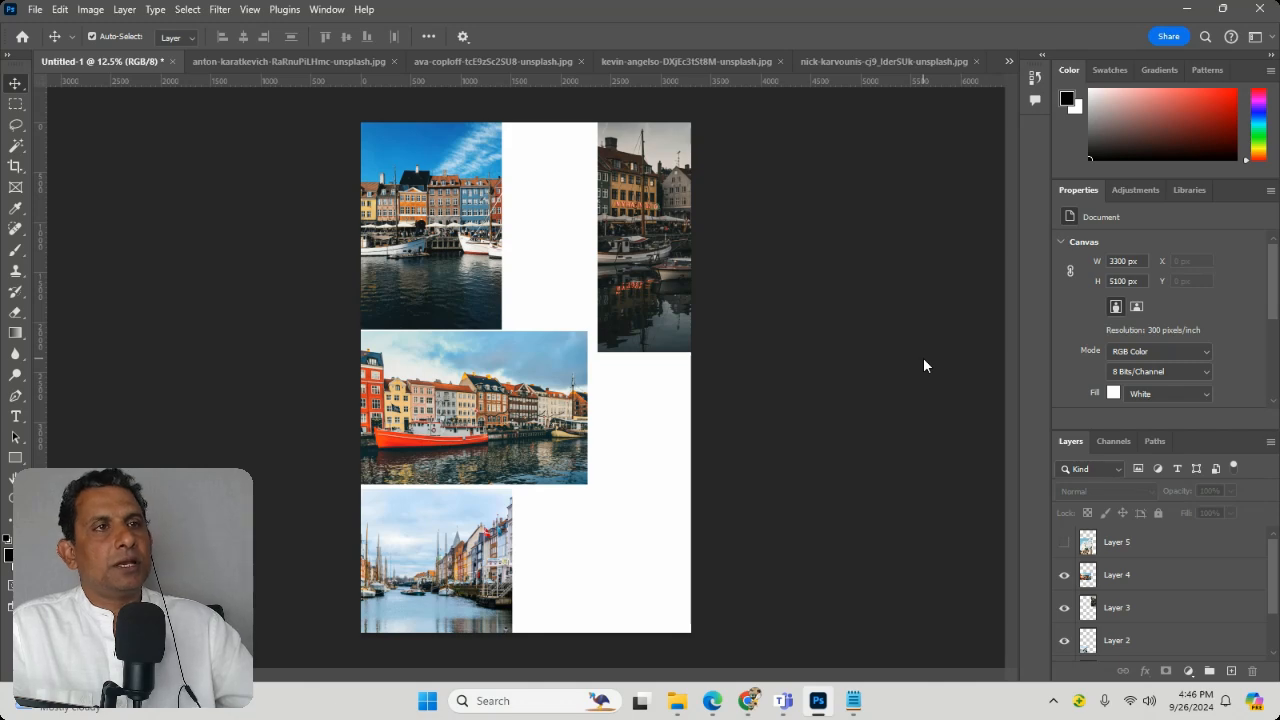
Step: Show Layer 5 and move its dome photo beneath the dark harbour photo, then shift the Layer 2 canal photo right to show more of it
{"action": "left_click", "coordinate": [1064, 542]}
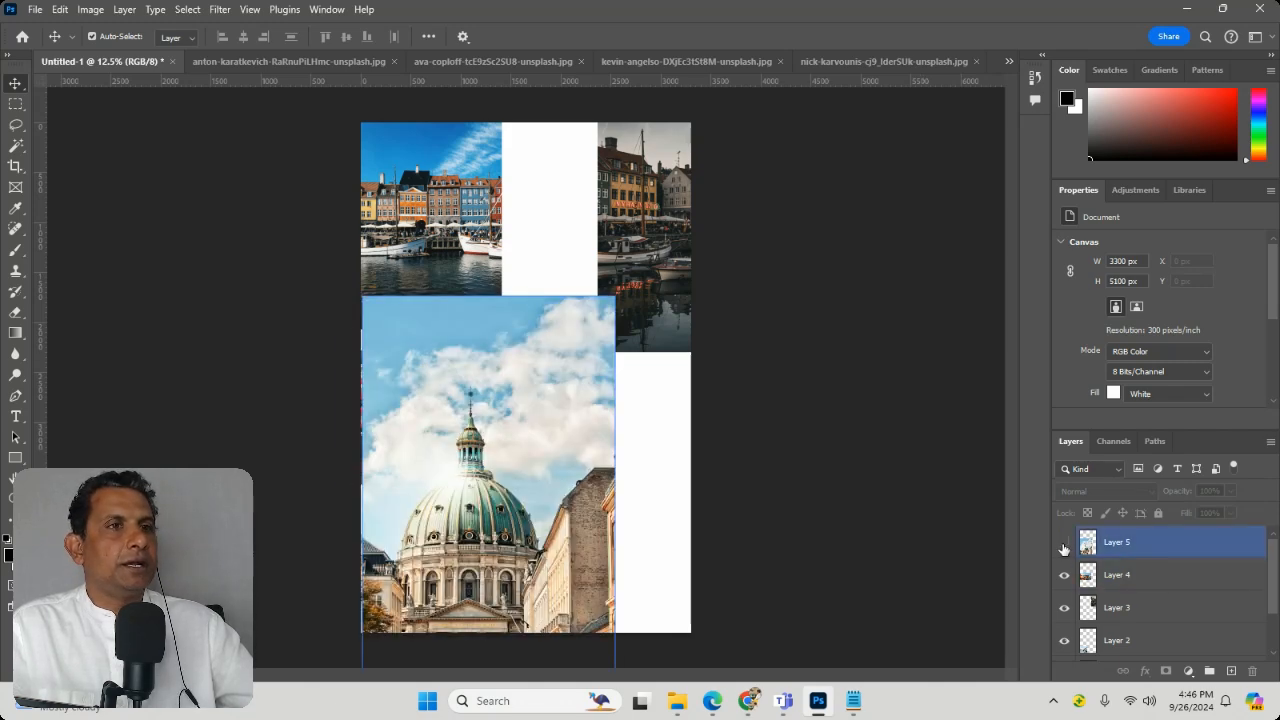
{"action": "left_click", "coordinate": [1064, 542]}
{"action": "left_click", "coordinate": [1064, 542]}
{"action": "left_click_drag", "start_coordinate": [520, 535], "coordinate": [757, 586]}
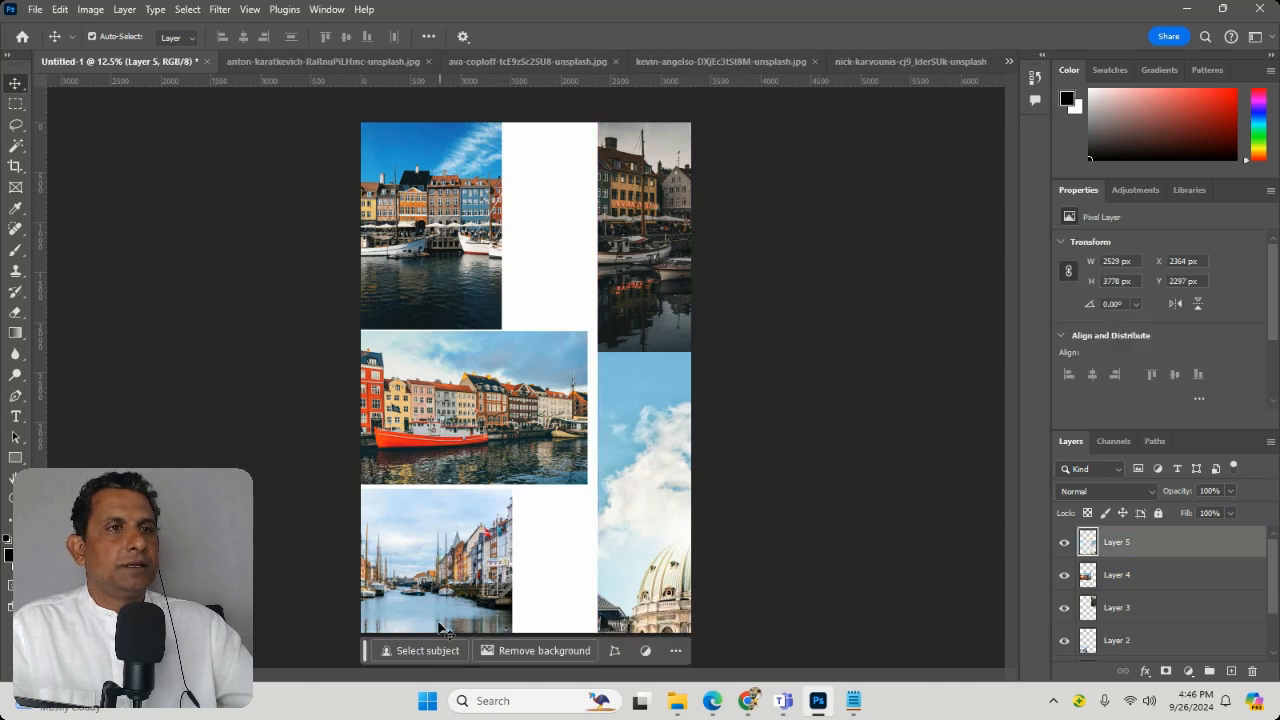
{"action": "left_click_drag", "start_coordinate": [439, 602], "coordinate": [506, 601]}
{"action": "left_click", "coordinate": [466, 442]}
{"action": "left_click", "coordinate": [1183, 548]}
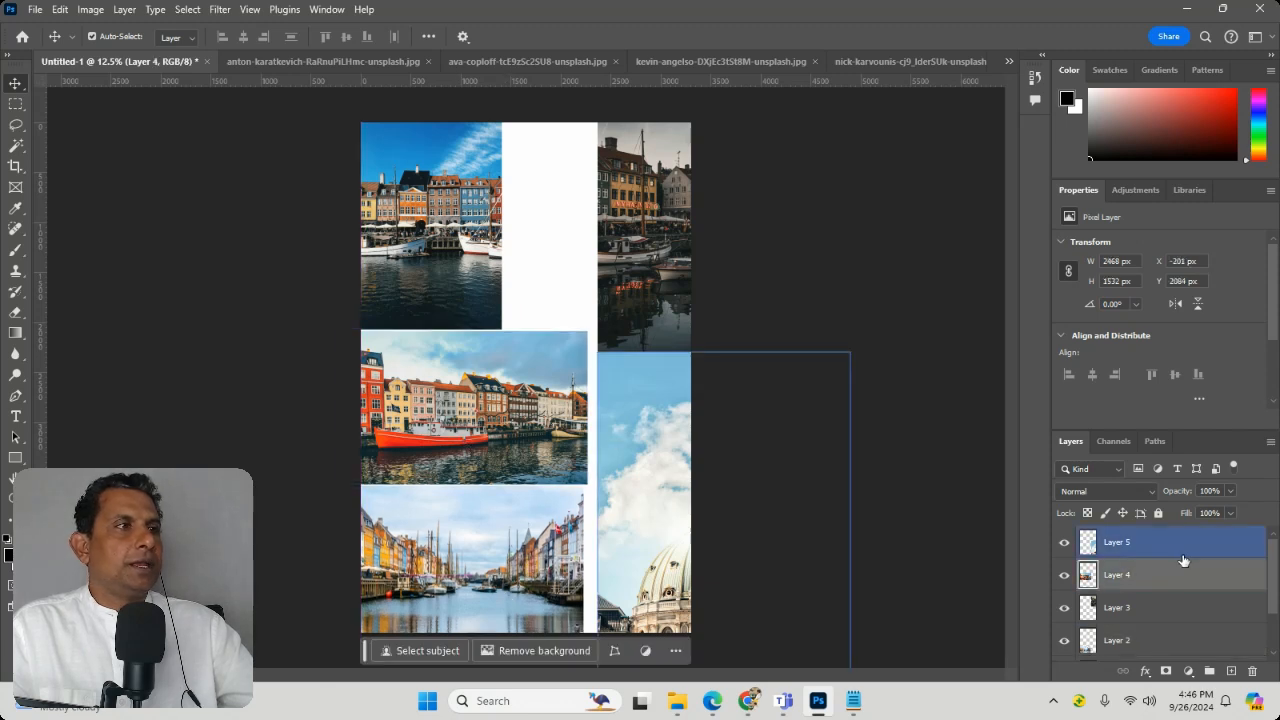
{"action": "scroll", "coordinate": [1120, 604], "scroll_direction": "down", "scroll_amount": 2}
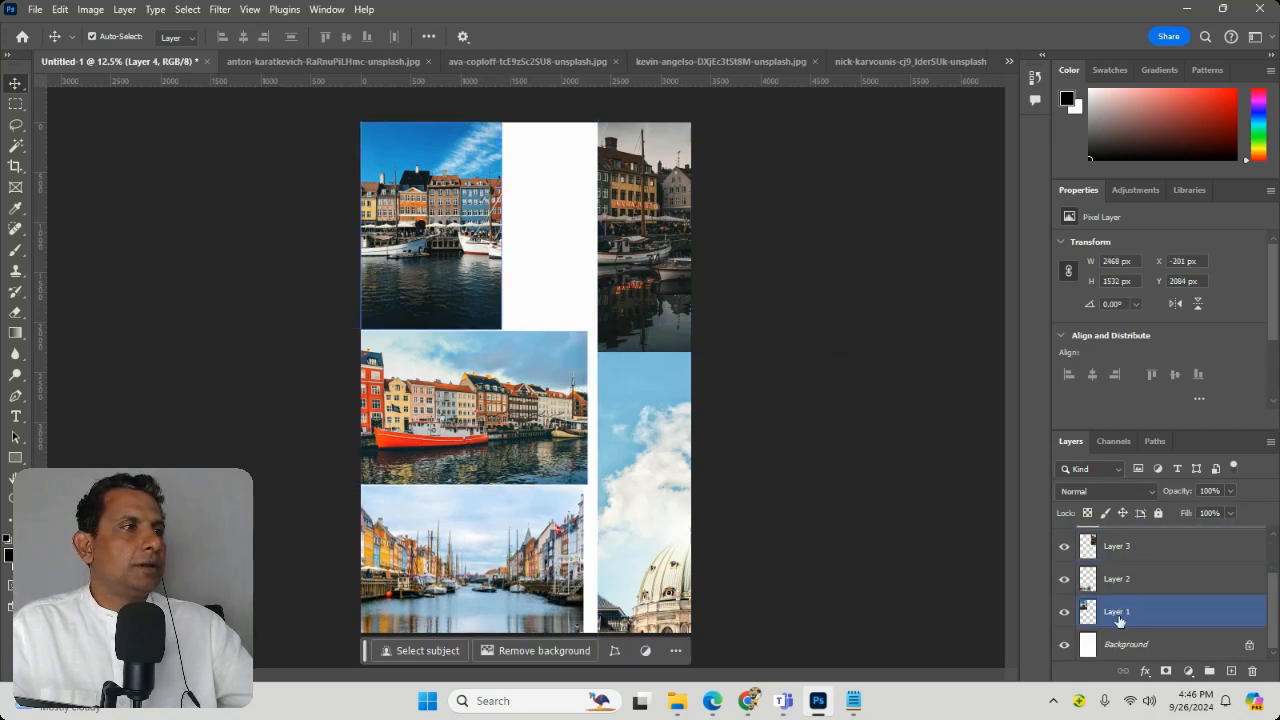
{"action": "left_click", "coordinate": [633, 235]}
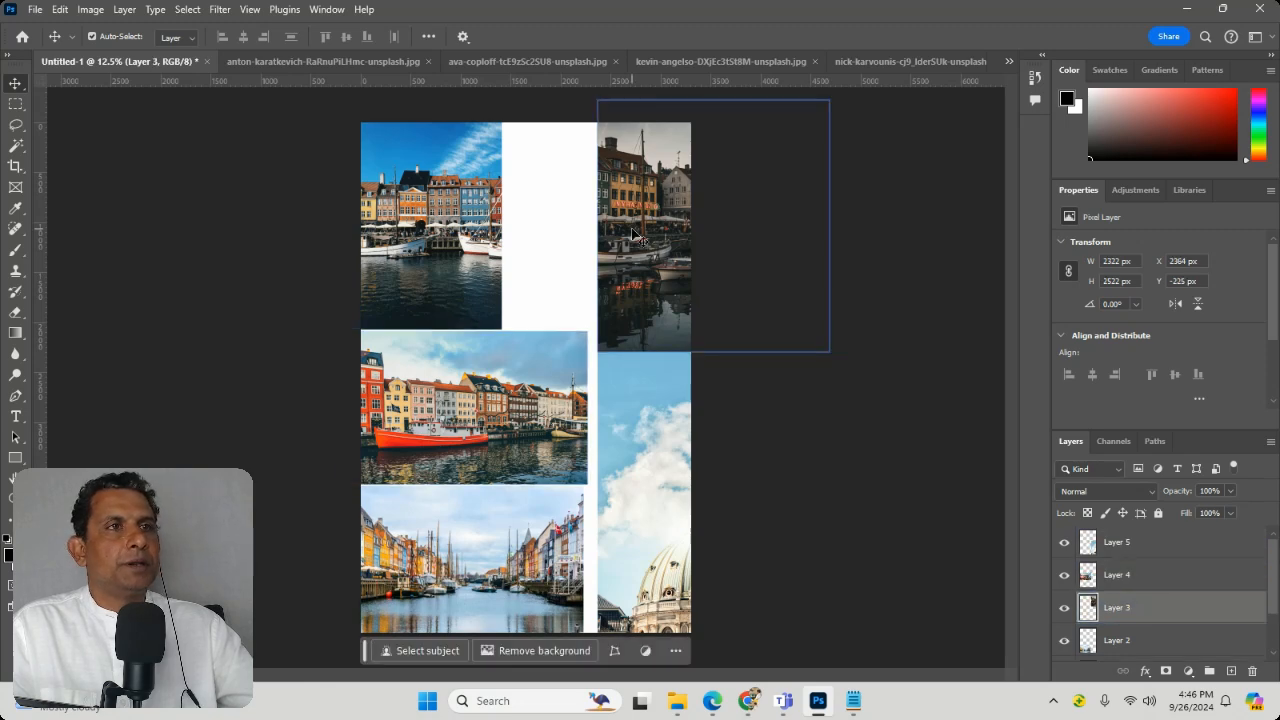
{"action": "left_click", "coordinate": [507, 222]}
{"action": "left_click", "coordinate": [498, 230]}
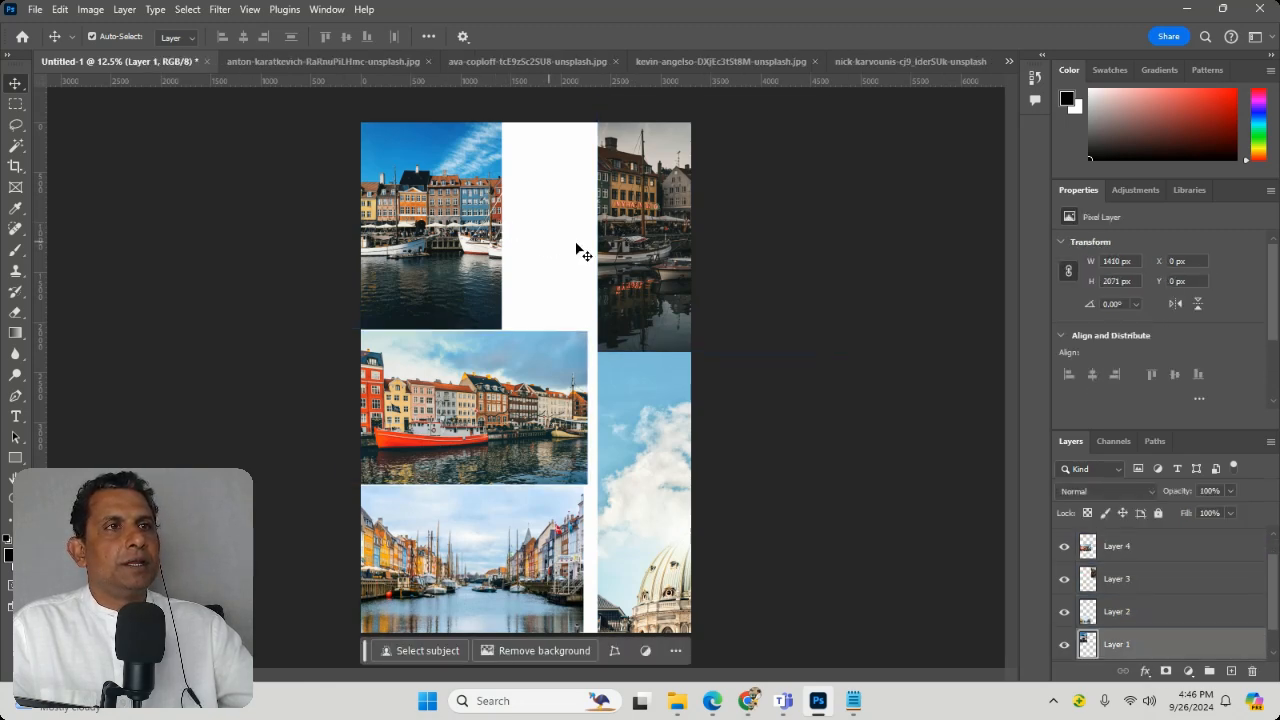
Step: Move the Layer 3 dark harbour photo left to about X 1507 px, beside the Layer 1 photo, and shift the canal photo slightly down and right
{"action": "left_click", "coordinate": [621, 242]}
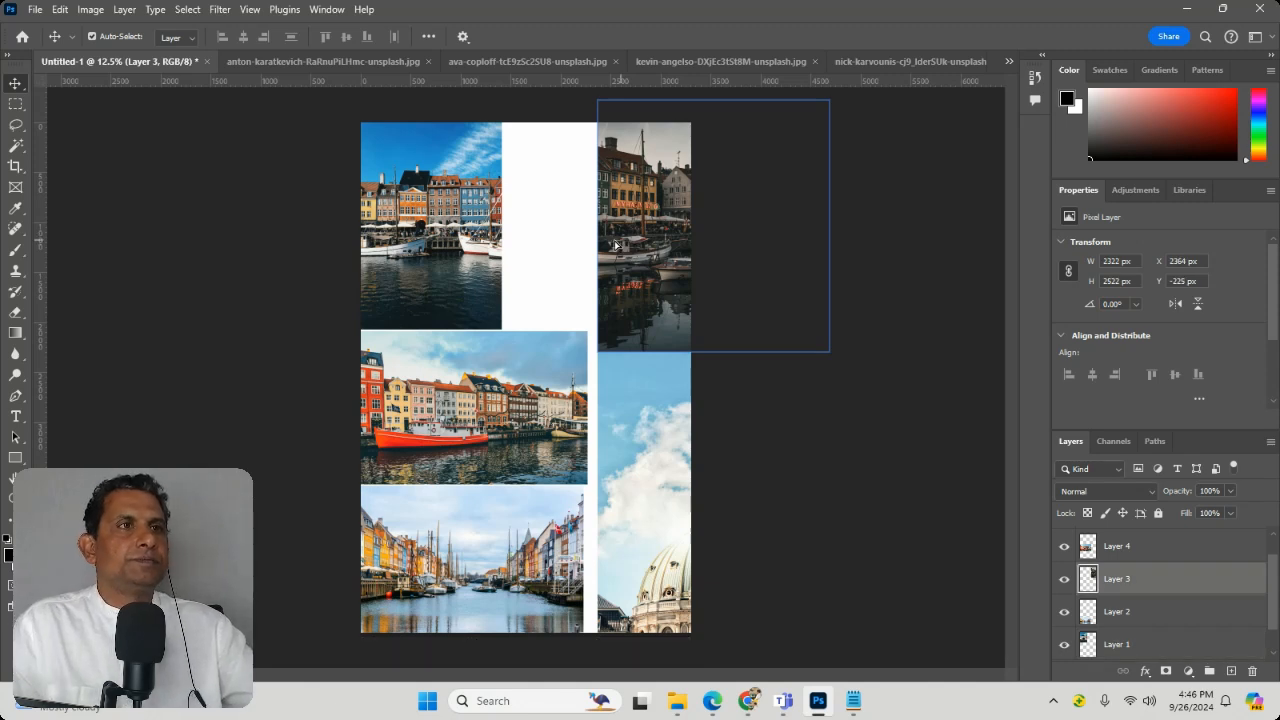
{"action": "left_click_drag", "start_coordinate": [623, 244], "coordinate": [535, 250]}
{"action": "mouse_move", "coordinate": [545, 543]}
{"action": "left_mouse_down"}
{"action": "mouse_move", "coordinate": [537, 567]}
{"action": "mouse_move", "coordinate": [551, 548]}
{"action": "left_mouse_up"}
Step: Raise the Layer 5 dome photo to about Y 2084 px and adjust the Layer 4 red-boat photo to about Y 2071 px
{"action": "left_click", "coordinate": [634, 420]}
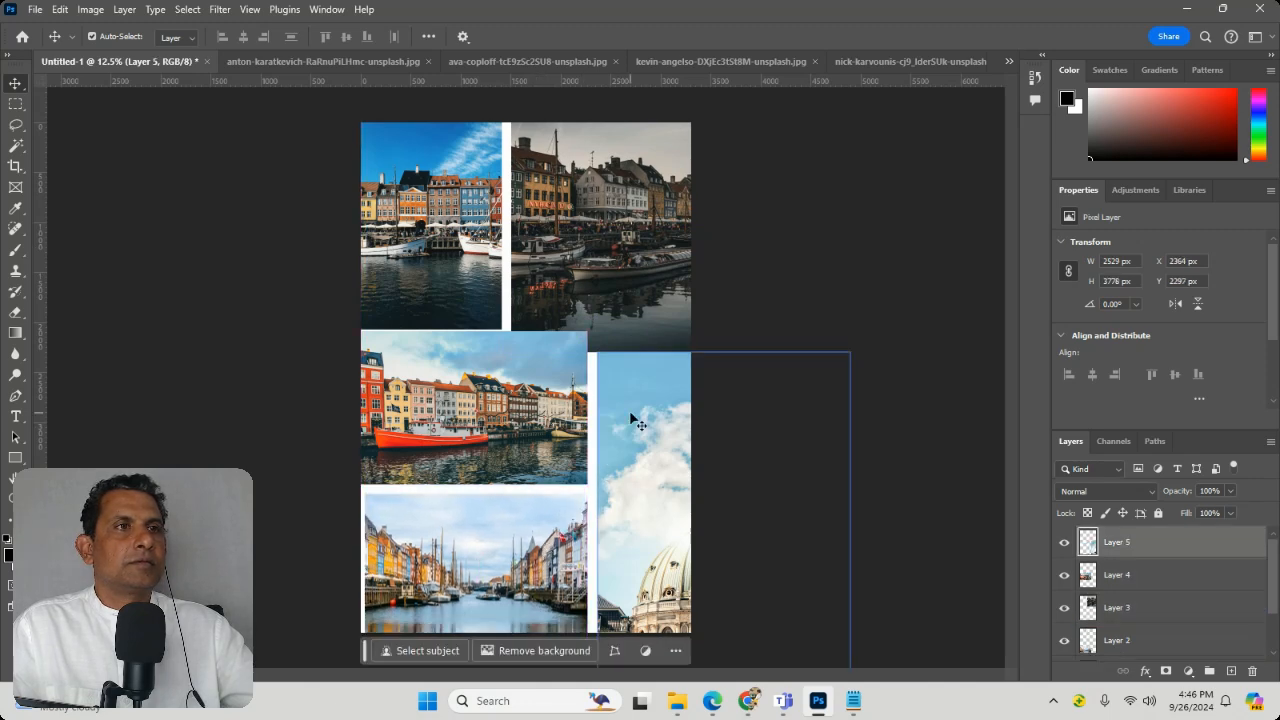
{"action": "left_click_drag", "start_coordinate": [634, 420], "coordinate": [634, 399]}
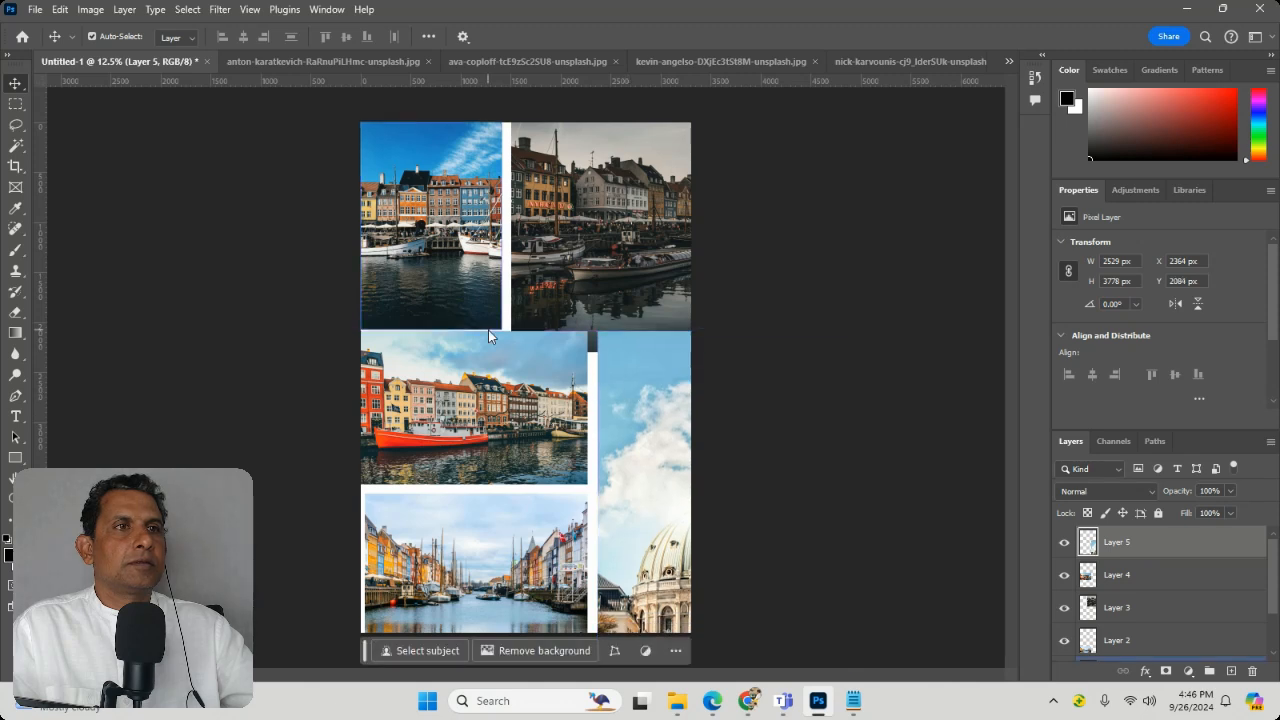
{"action": "left_click", "coordinate": [565, 358]}
{"action": "left_click_drag", "start_coordinate": [565, 358], "coordinate": [578, 385]}
Step: Raise the Layer 3 dark harbour photo to about Y -539 px, leaving a white gap above the dome photo
{"action": "left_click_drag", "start_coordinate": [614, 249], "coordinate": [612, 240]}
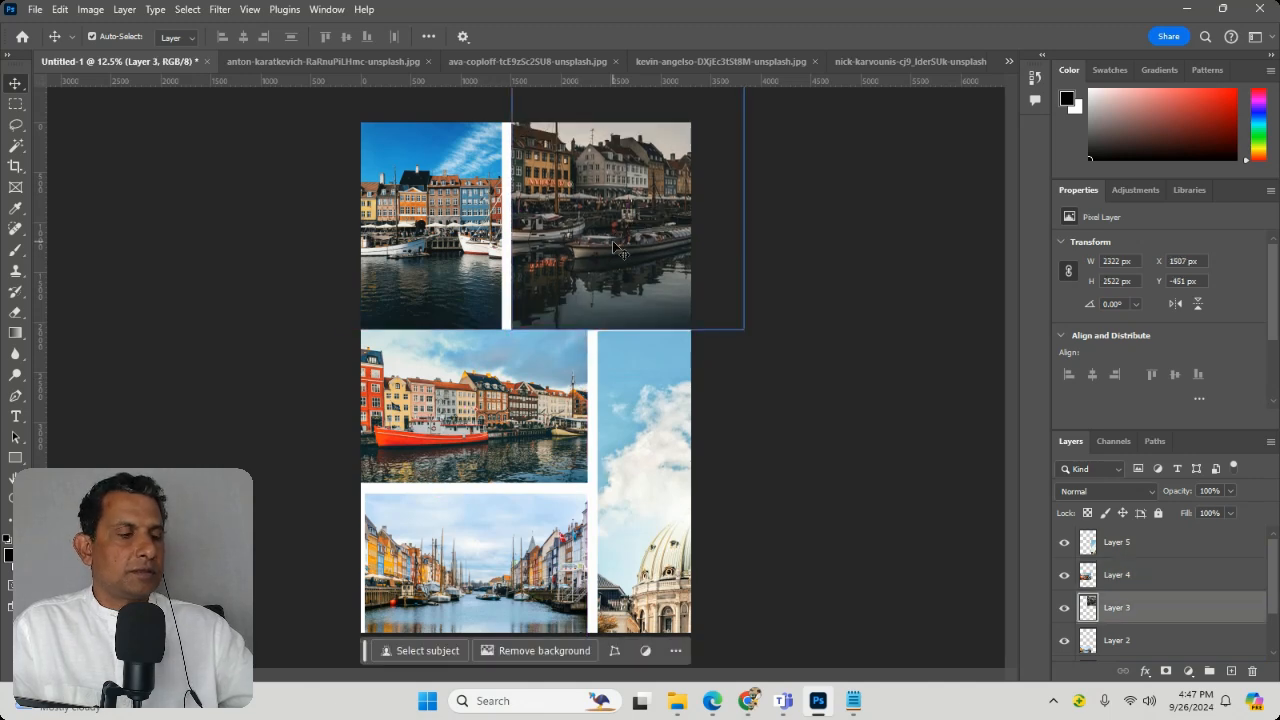
{"action": "key", "text": "Up"}
{"action": "key", "text": "Up"}
{"action": "key", "text": "Up"}
{"action": "key", "text": "Up"}
{"action": "key", "text": "Up"}
{"action": "key", "text": "Up"}
{"action": "key", "text": "Up"}
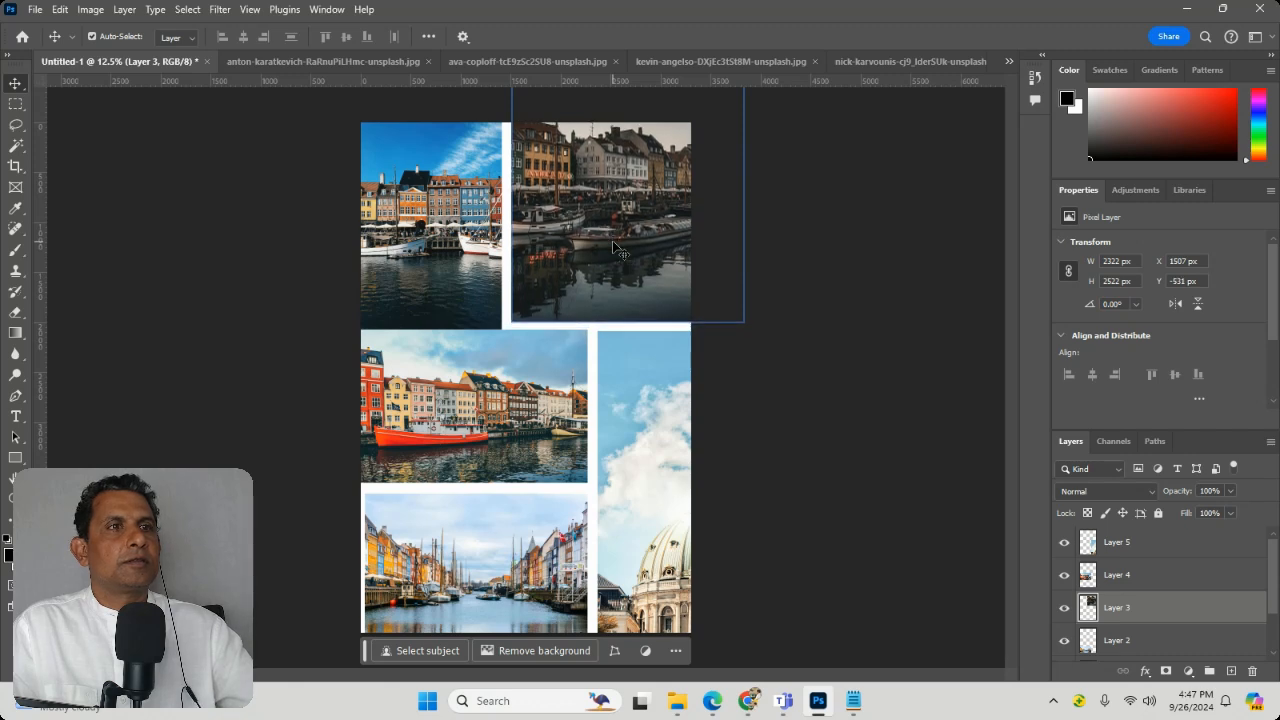
Step: Place the Layer 2 canal photo directly under the red-boat photo at X -201 px and enlarge it to about 2468 by 1984 px
{"action": "left_click", "coordinate": [437, 371]}
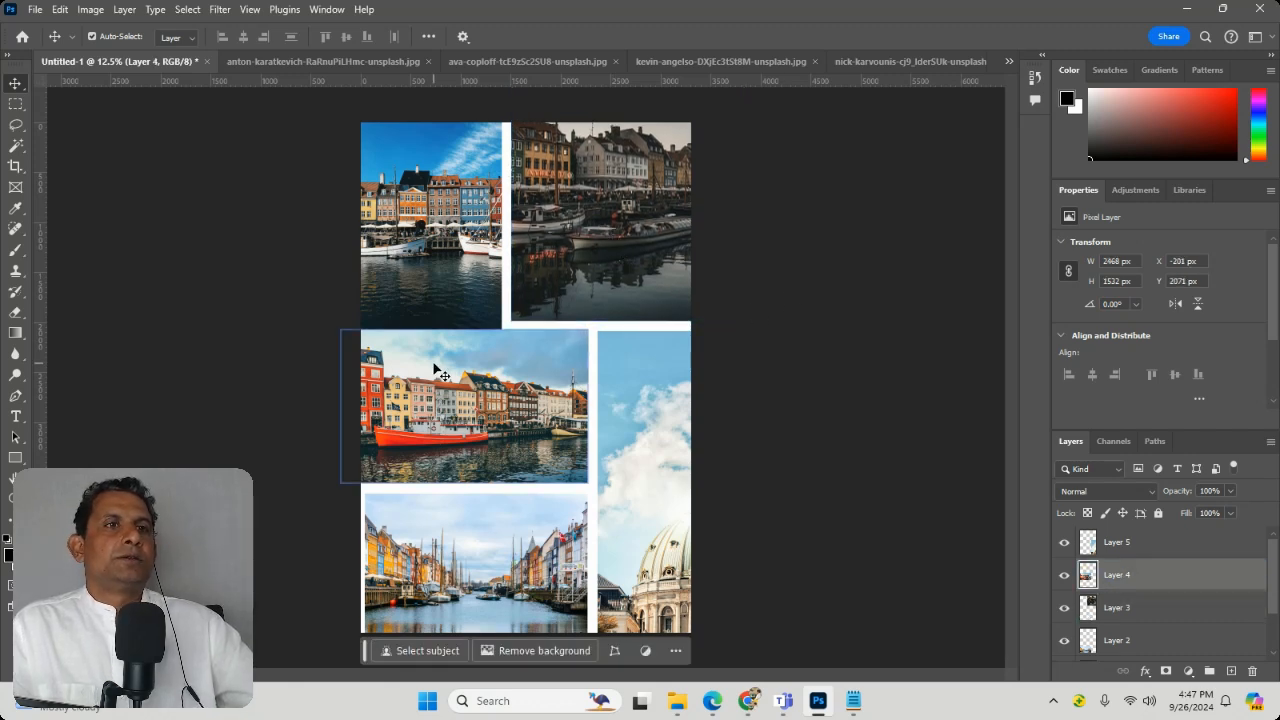
{"action": "left_click_drag", "start_coordinate": [434, 606], "coordinate": [407, 594]}
{"action": "key", "text": "ctrl+t"}
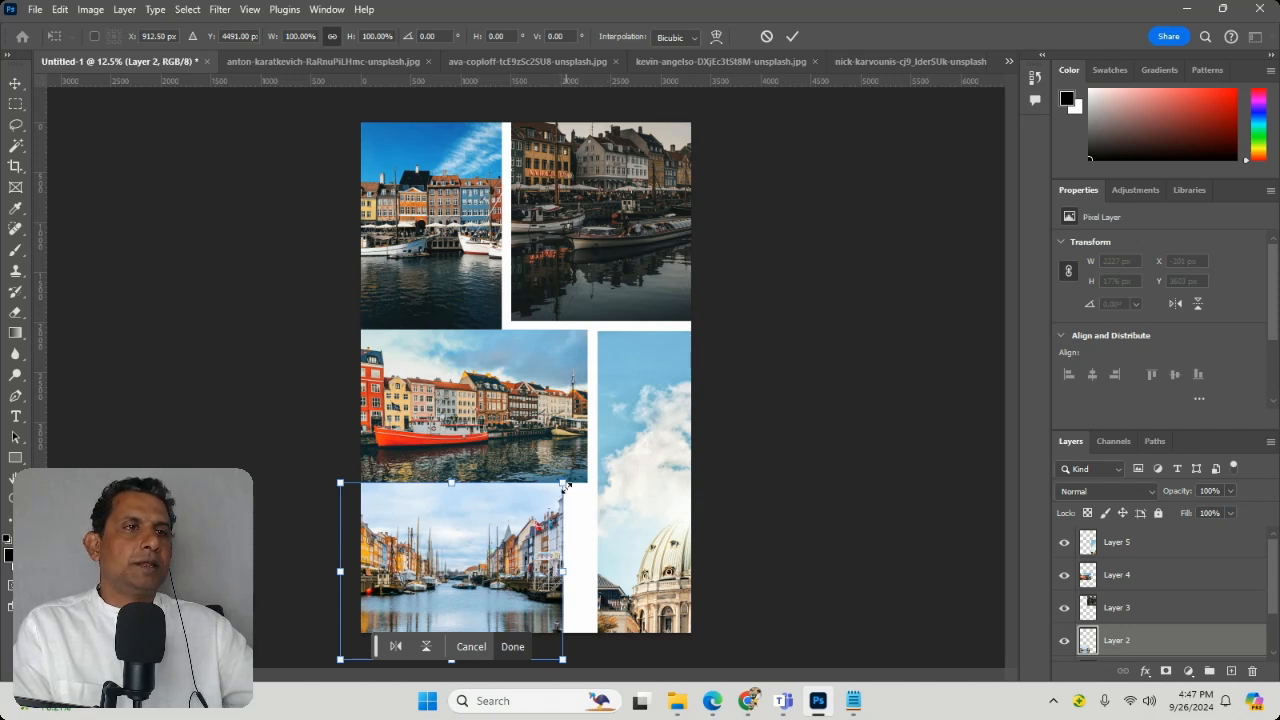
{"action": "left_click_drag", "start_coordinate": [565, 485], "coordinate": [590, 485]}
{"action": "key", "text": "ctrl+z"}
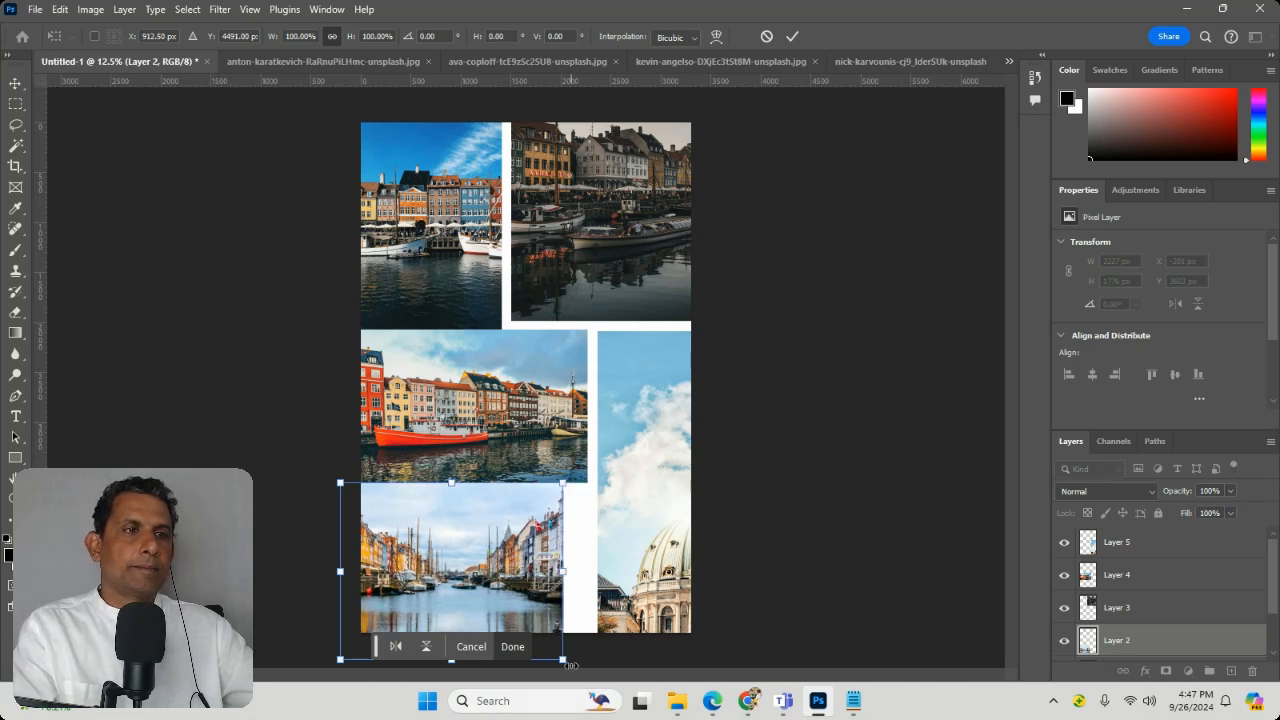
{"action": "left_click_drag", "start_coordinate": [570, 665], "coordinate": [590, 682]}
{"action": "key", "text": "Return"}
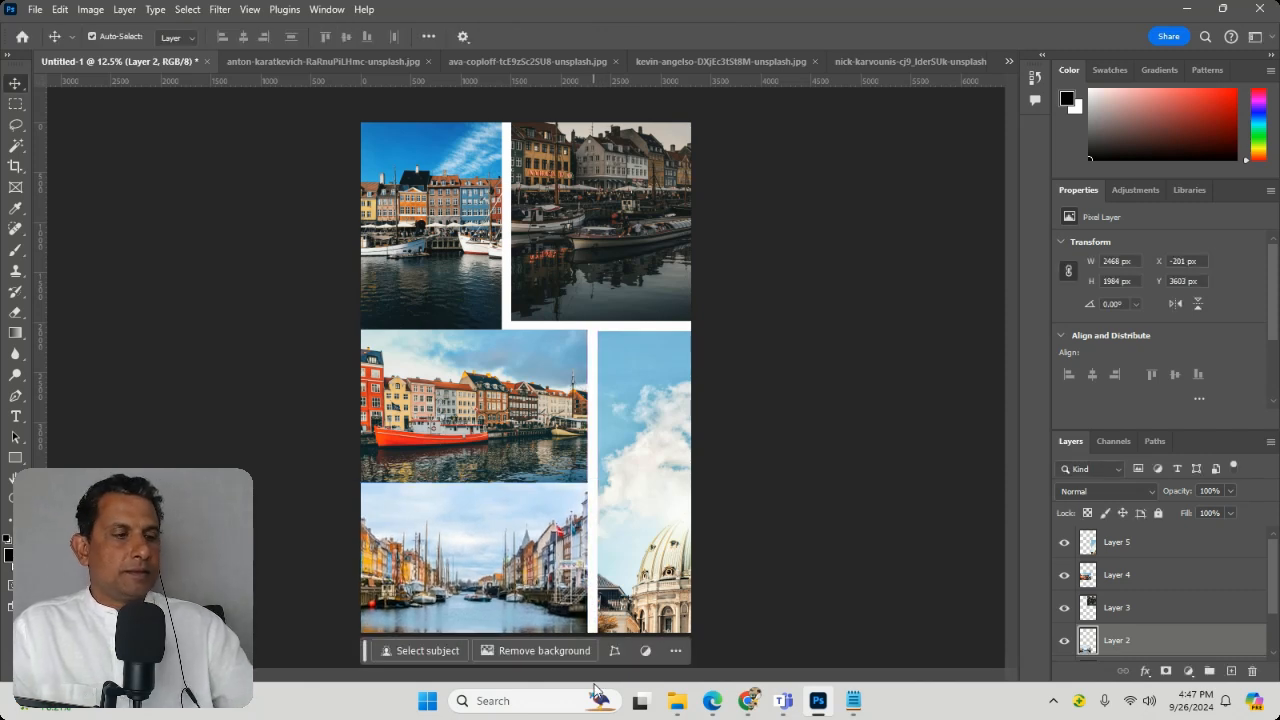
Step: Nudge the Layer 2 canal photo down to about Y 3667 px to leave a narrow gap below the red-boat photo
{"action": "key", "text": "Down"}
{"action": "key", "text": "Down"}
{"action": "key", "text": "Down"}
{"action": "key", "text": "Down"}
{"action": "key", "text": "Down"}
{"action": "key", "text": "Down"}
{"action": "key", "text": "Down"}
{"action": "key", "text": "Down"}
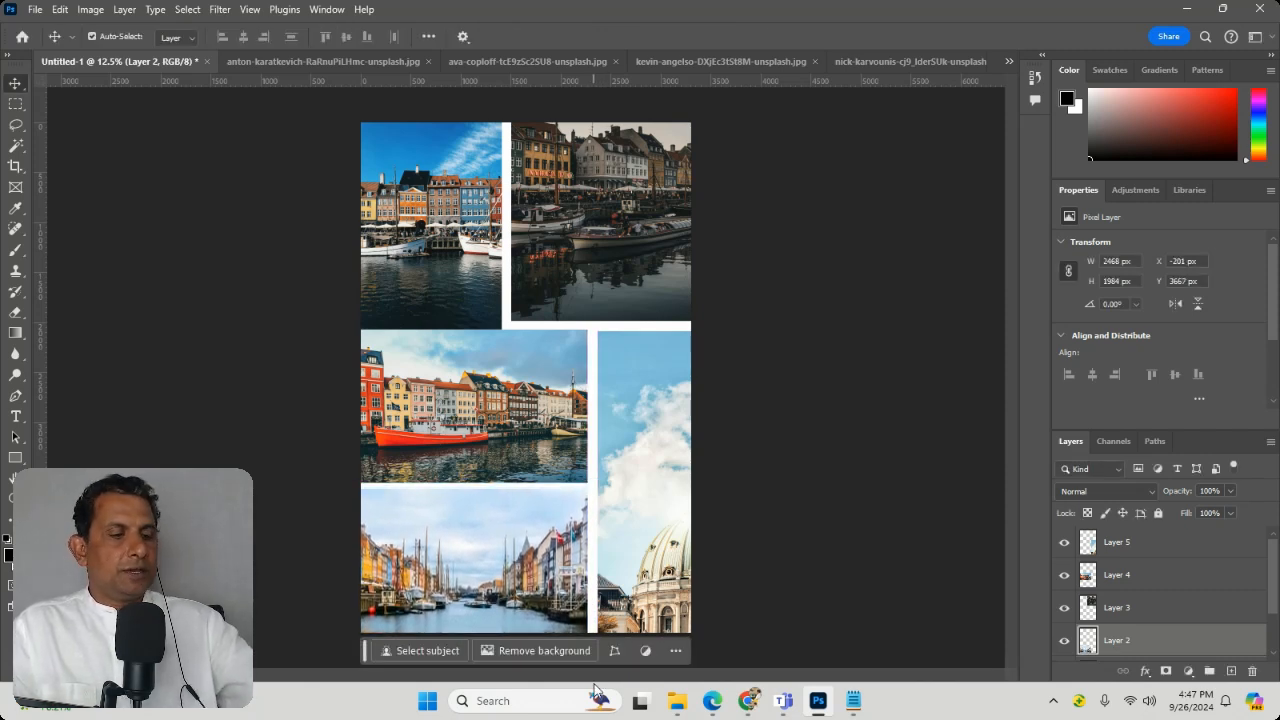
Step: Zoom in to 50% and pan across the collage to examine the gaps between the photos
{"action": "key", "text": "ctrl+plus"}
{"action": "key", "text": "ctrl+plus"}
{"action": "key", "text": "ctrl+plus"}
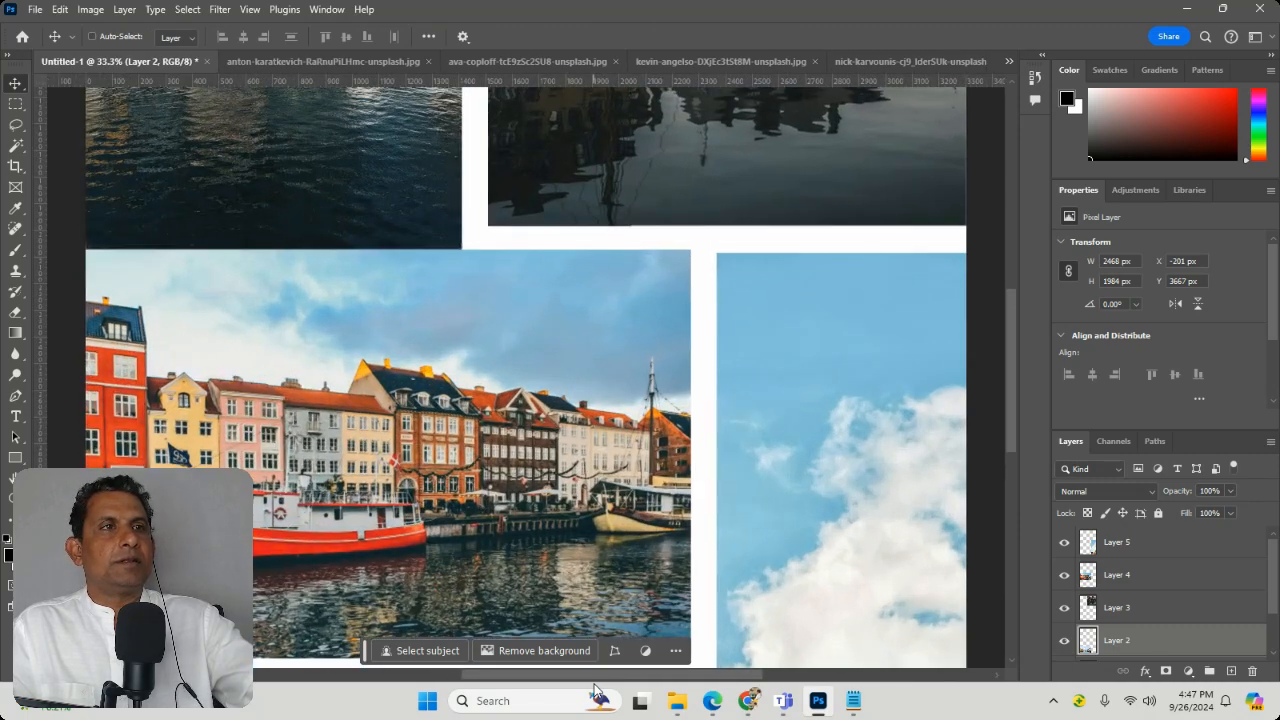
{"action": "key", "text": "ctrl+minus"}
{"action": "key", "text": "ctrl+minus"}
{"action": "key", "text": "ctrl+minus"}
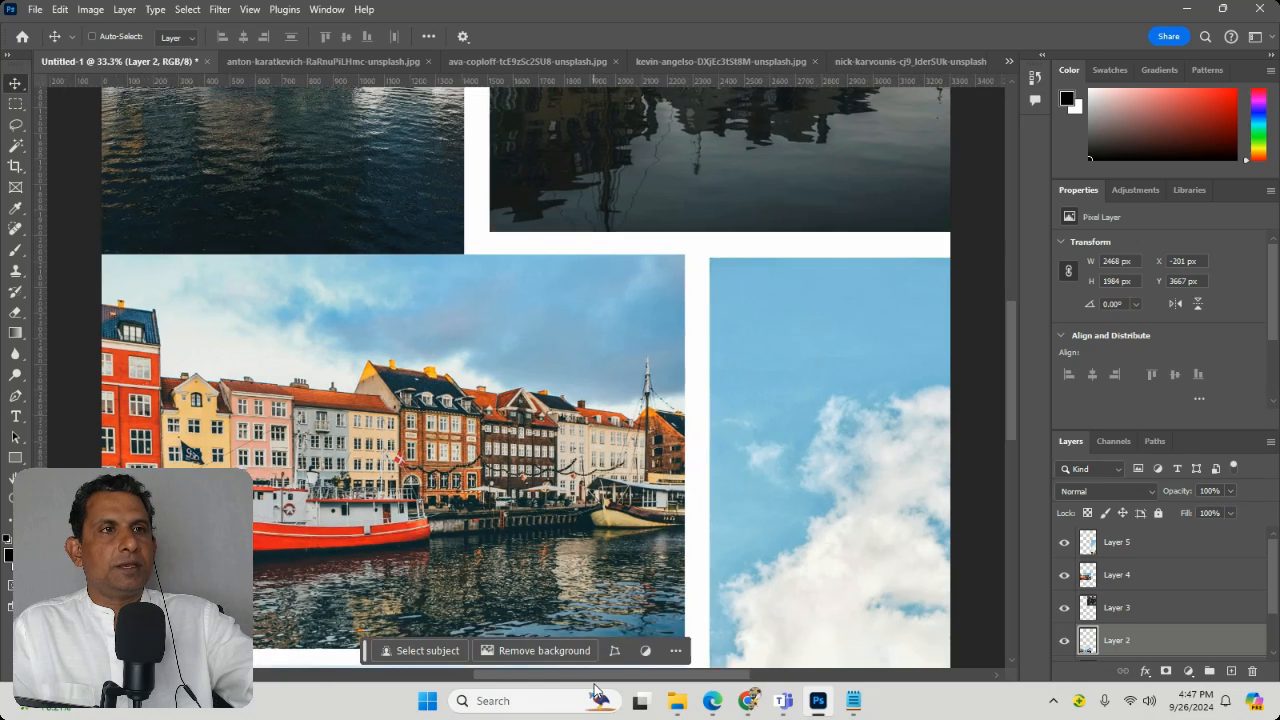
{"action": "key", "text": "ctrl+plus"}
{"action": "key", "text": "ctrl+plus"}
{"action": "key", "text": "ctrl+plus"}
{"action": "key", "text": "ctrl+plus"}
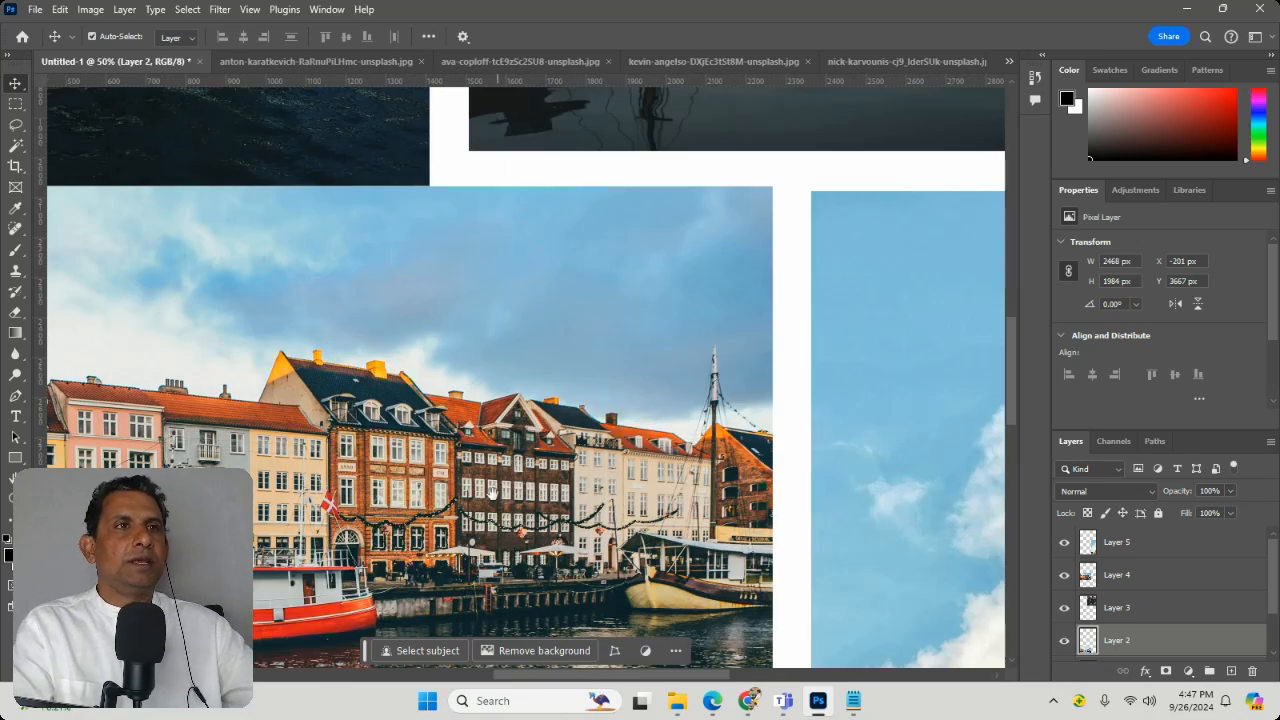
{"action": "left_click_drag", "start_coordinate": [484, 353], "coordinate": [543, 235]}
{"action": "left_click_drag", "start_coordinate": [414, 217], "coordinate": [546, 230]}
{"action": "left_click_drag", "start_coordinate": [560, 403], "coordinate": [607, 280]}
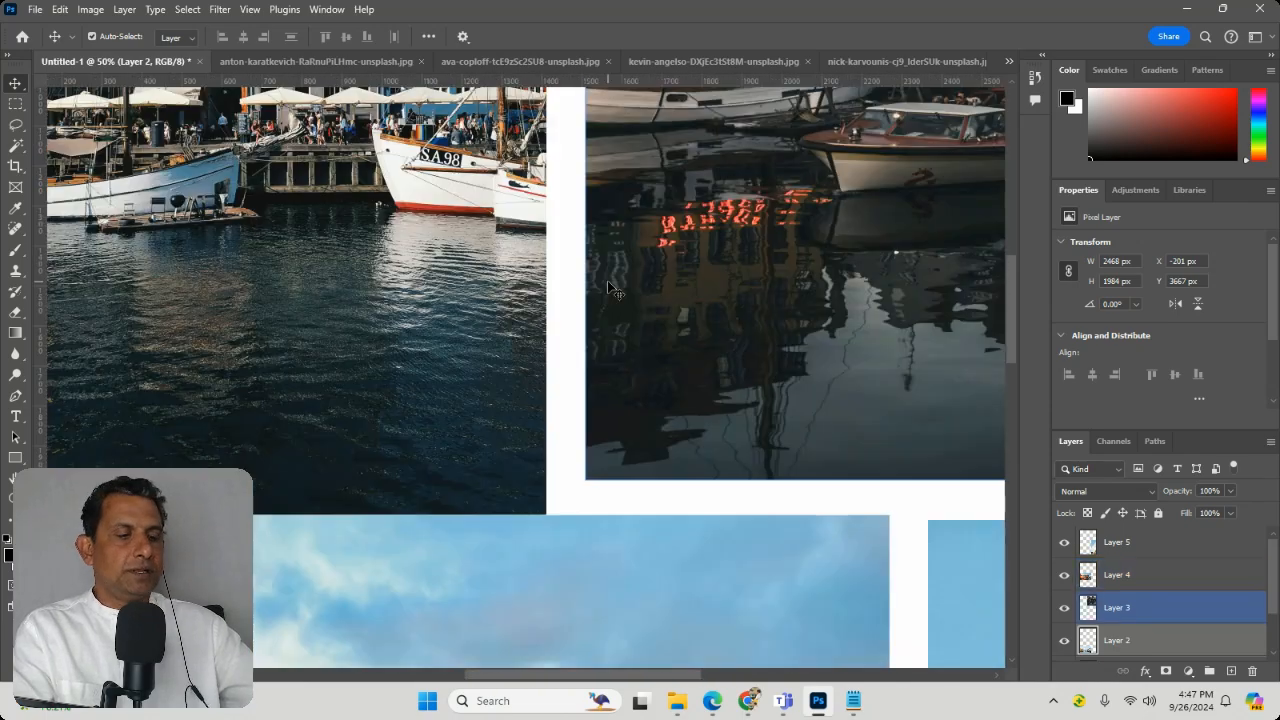
Step: Select the Layer 3 photo and zoom back out to 12.5% to examine the whole page
{"action": "left_click", "coordinate": [607, 281], "text": "ctrl"}
{"action": "key", "text": "ctrl+minus"}
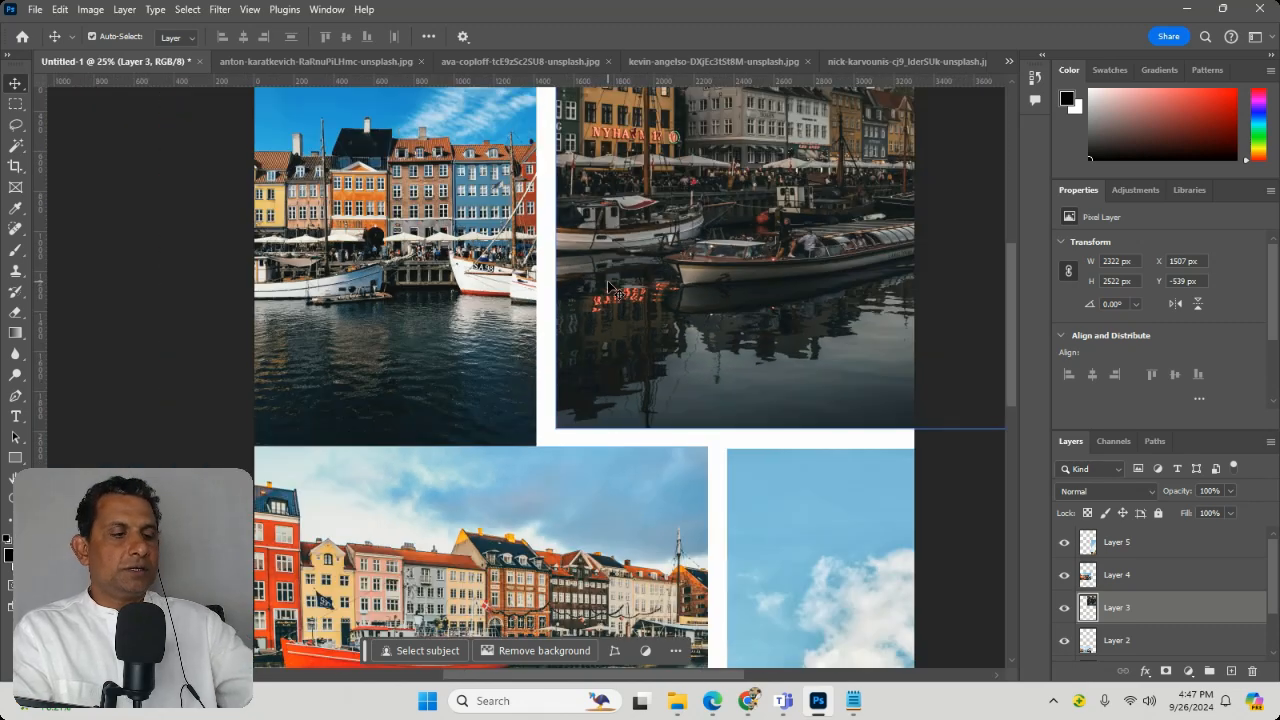
{"action": "key", "text": "ctrl+minus"}
{"action": "key", "text": "ctrl+minus"}
{"action": "key", "text": "ctrl+minus"}
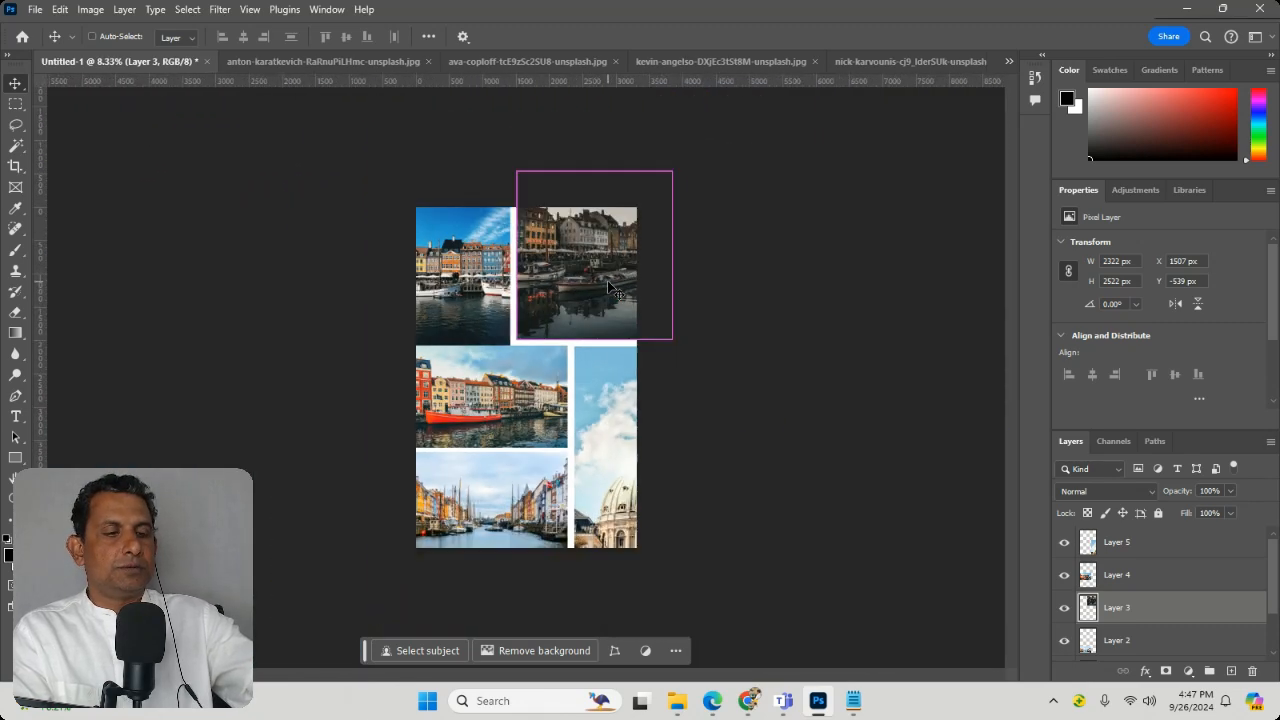
{"action": "key", "text": "ctrl+plus"}
{"action": "key", "text": "ctrl+plus"}
{"action": "key", "text": "ctrl+minus"}
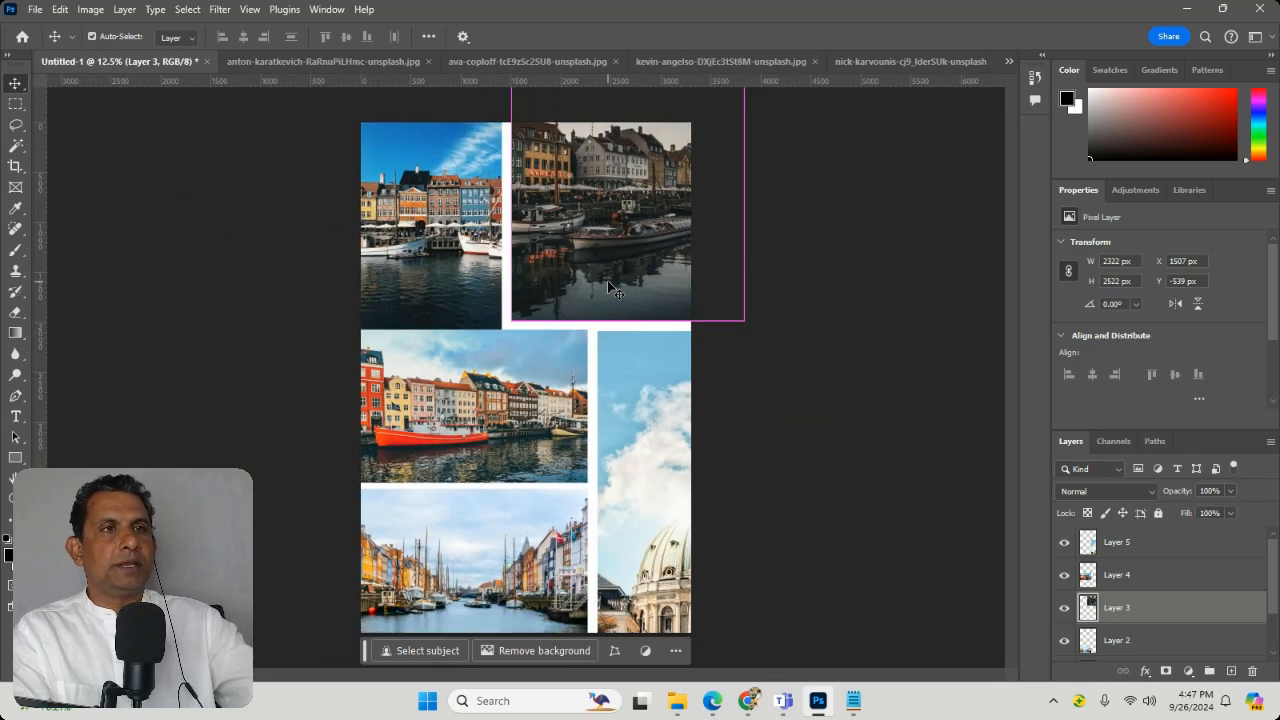
Step: Examine the collage from top to bottom at several magnifications with the Zoom tool
{"action": "left_click", "coordinate": [11, 496]}
{"action": "left_click_drag", "start_coordinate": [499, 371], "coordinate": [489, 326]}
{"action": "scroll", "coordinate": [658, 431], "scroll_direction": "down", "scroll_amount": 5}
{"action": "scroll", "coordinate": [658, 431], "scroll_direction": "down", "scroll_amount": 4}
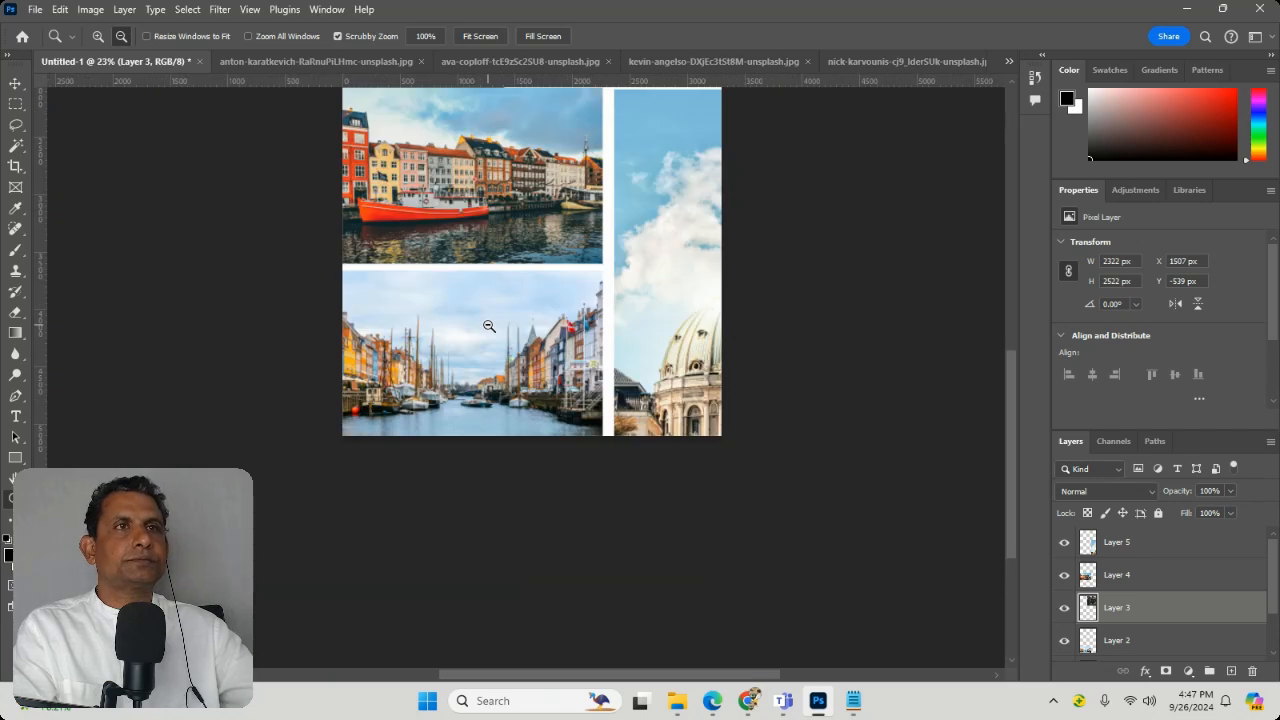
{"action": "scroll", "coordinate": [487, 324], "scroll_direction": "up", "scroll_amount": 5}
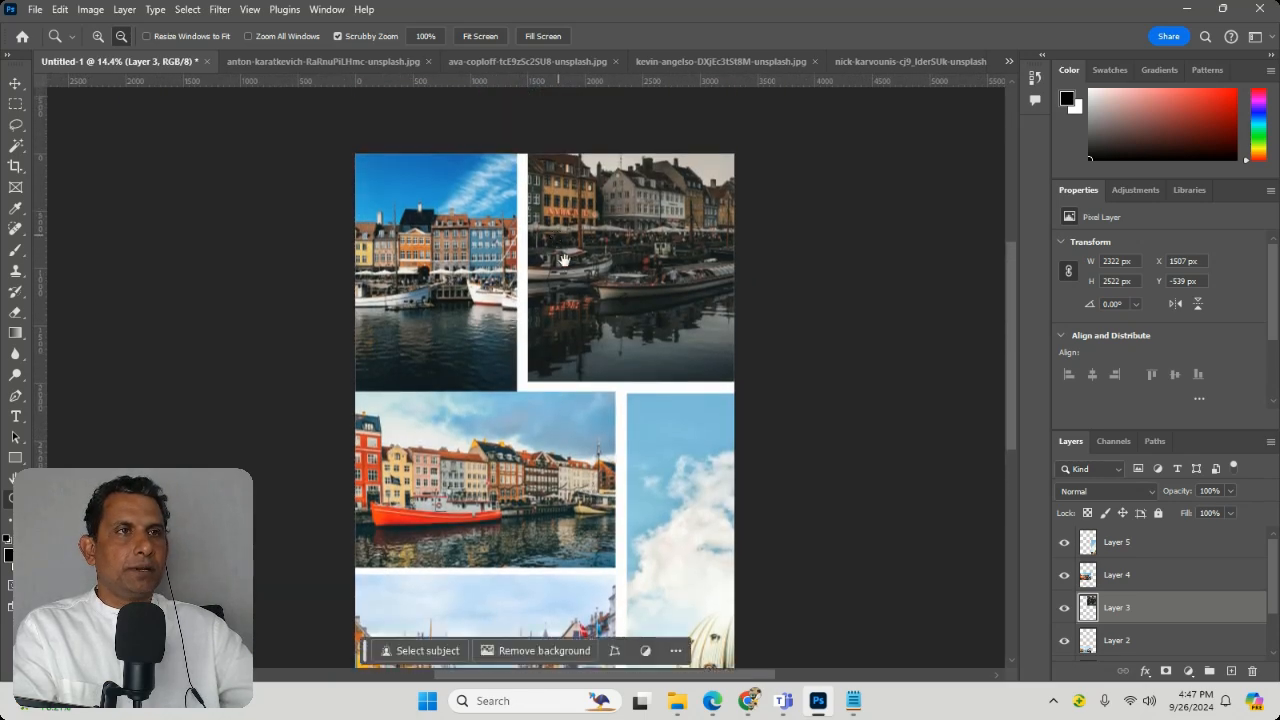
{"action": "left_click_drag", "start_coordinate": [588, 412], "coordinate": [552, 357]}
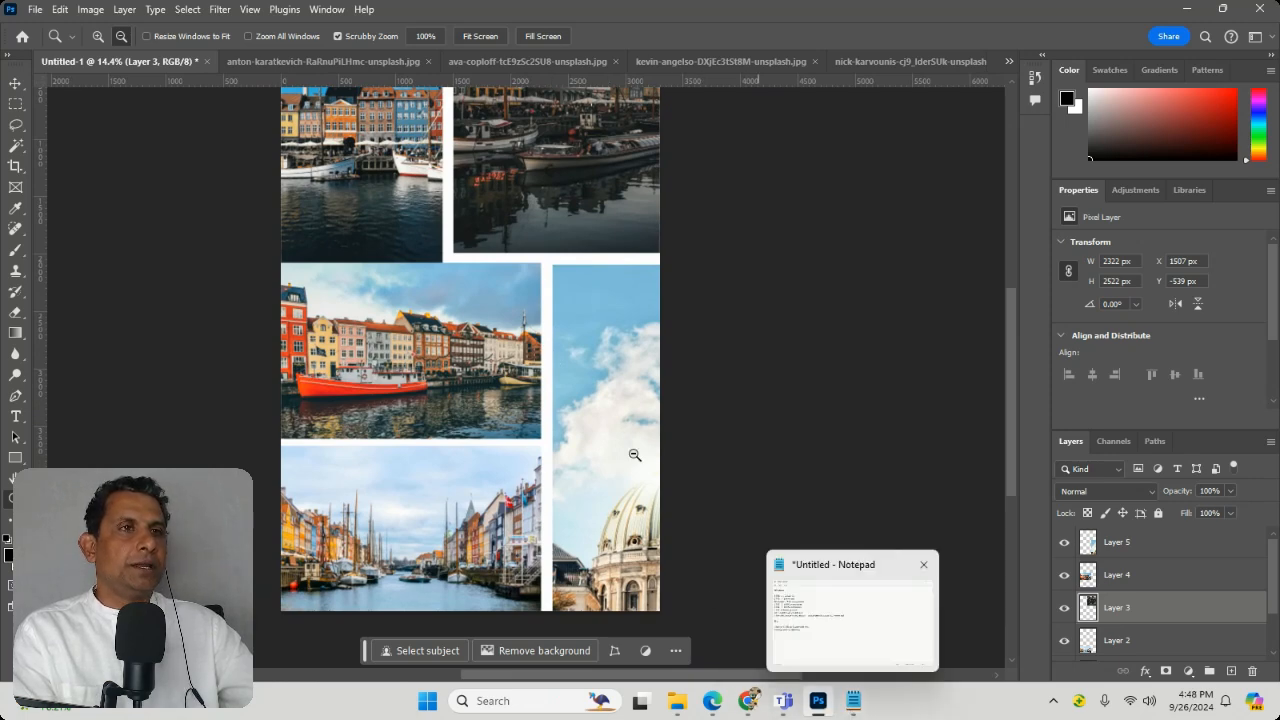
{"action": "scroll", "coordinate": [596, 431], "scroll_direction": "down", "scroll_amount": 1}
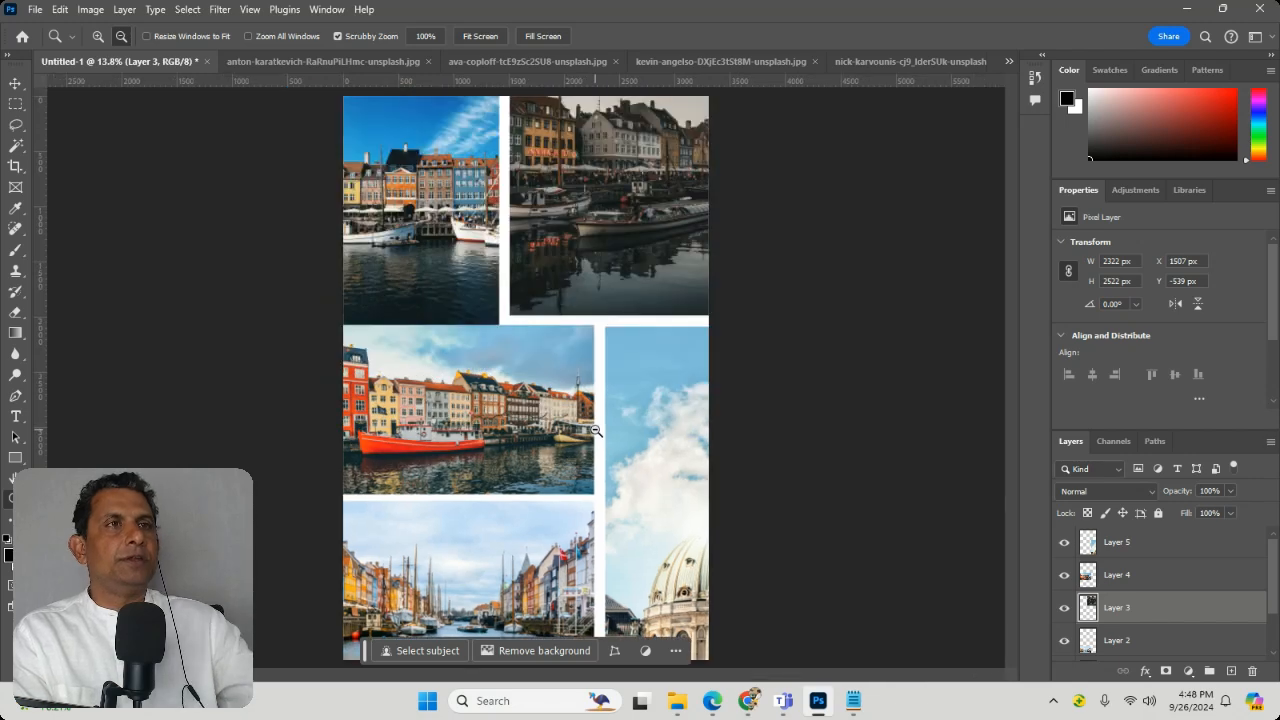
{"action": "scroll", "coordinate": [596, 438], "scroll_direction": "up", "scroll_amount": 2}
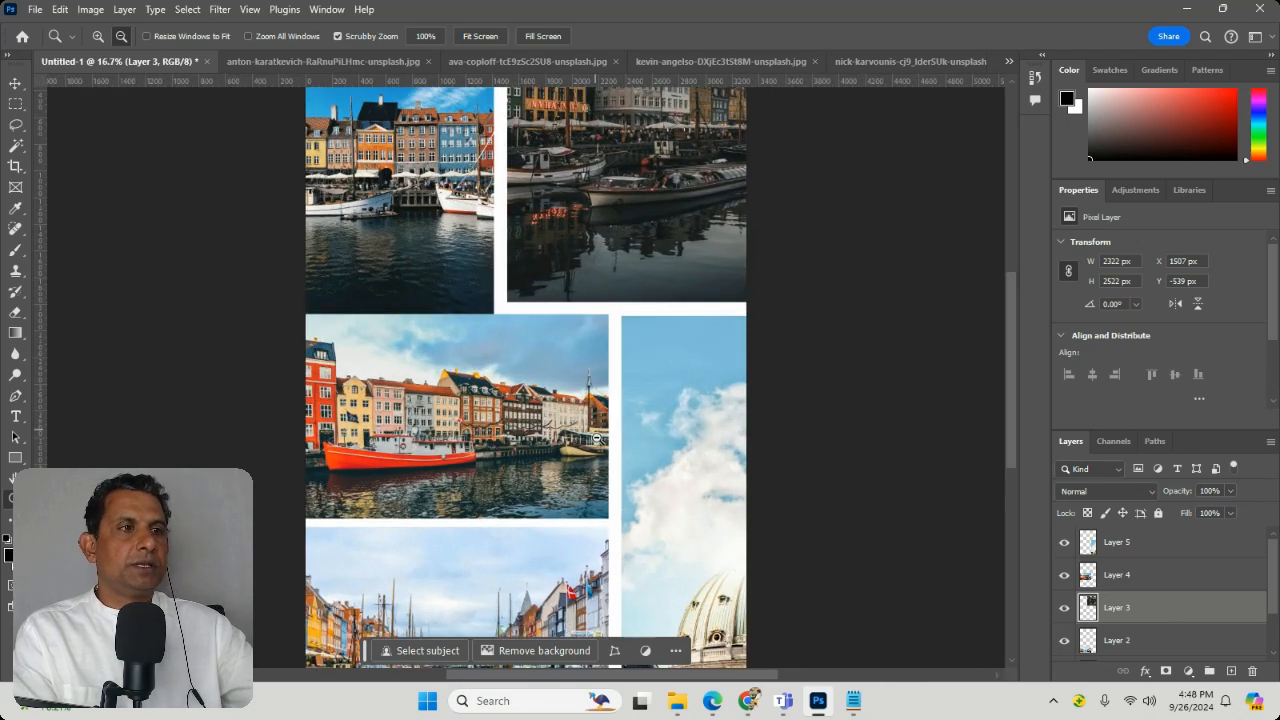
Step: Switch to Notepad to read the zoom shortcut notes and their Mac equivalents, then return to Photoshop
{"action": "left_click", "coordinate": [853, 703]}
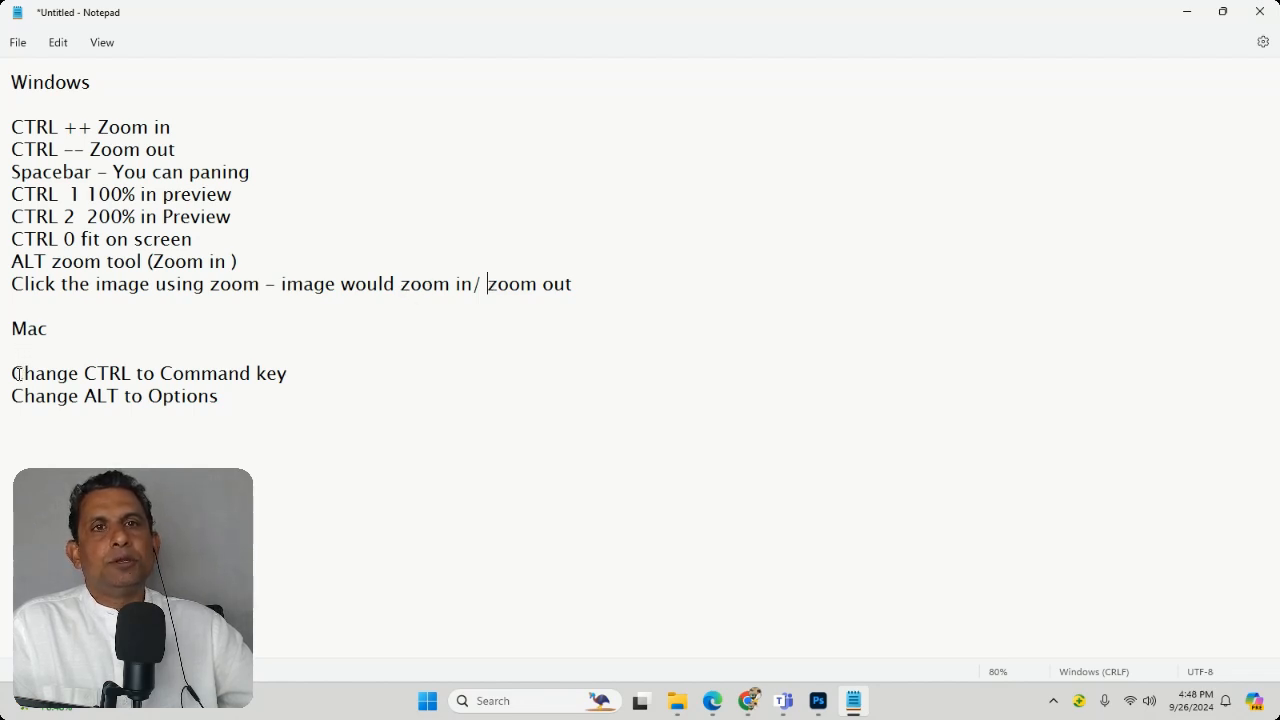
{"action": "left_click_drag", "start_coordinate": [18, 373], "coordinate": [158, 373]}
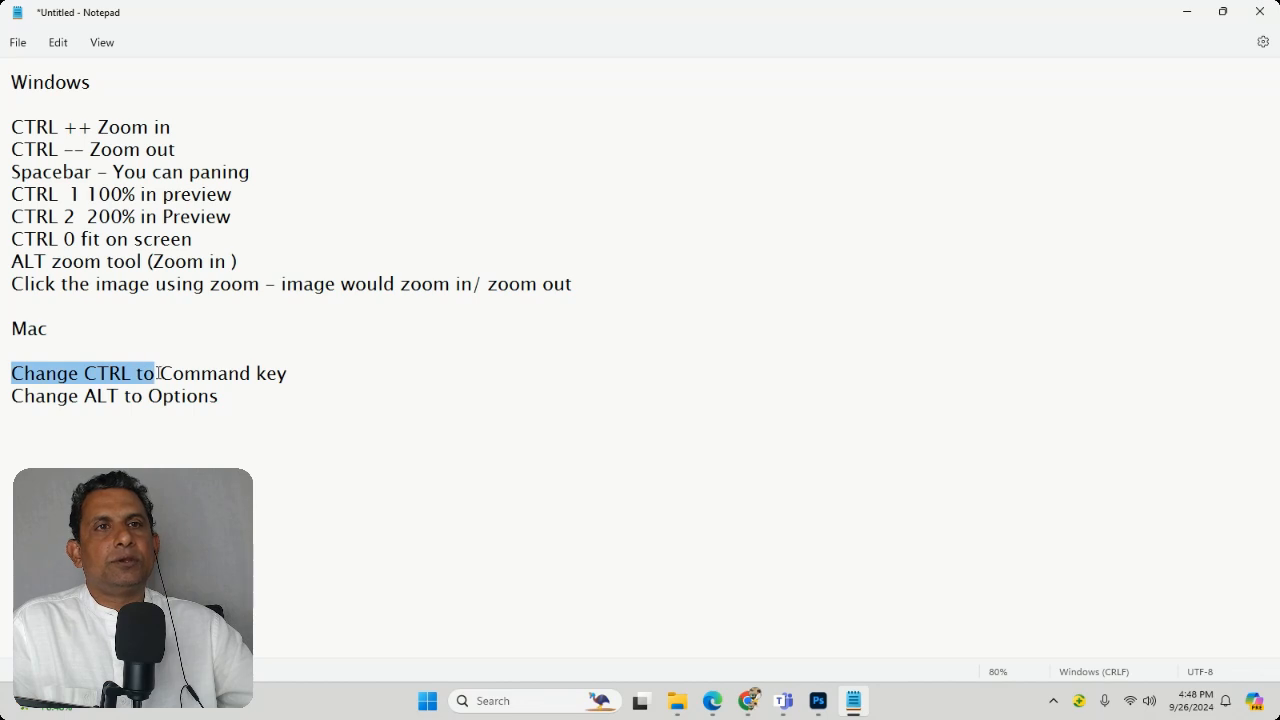
{"action": "left_click", "coordinate": [88, 398]}
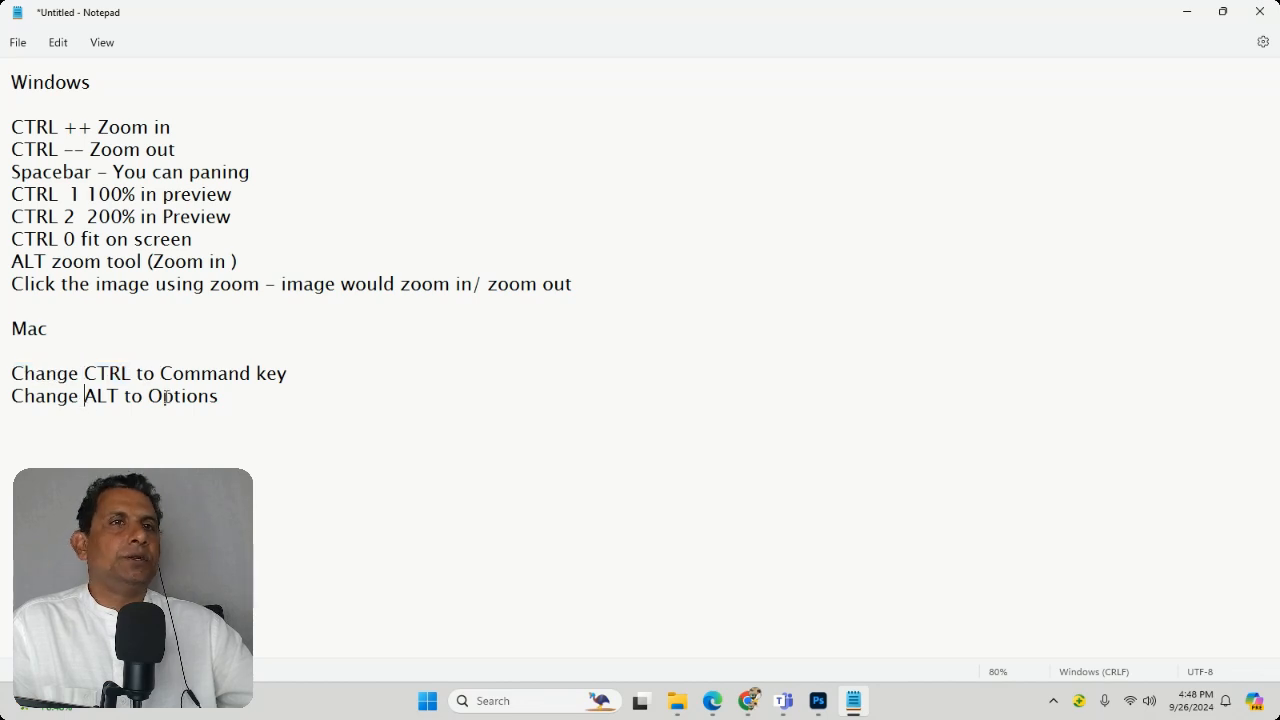
{"action": "left_click", "coordinate": [1188, 12]}
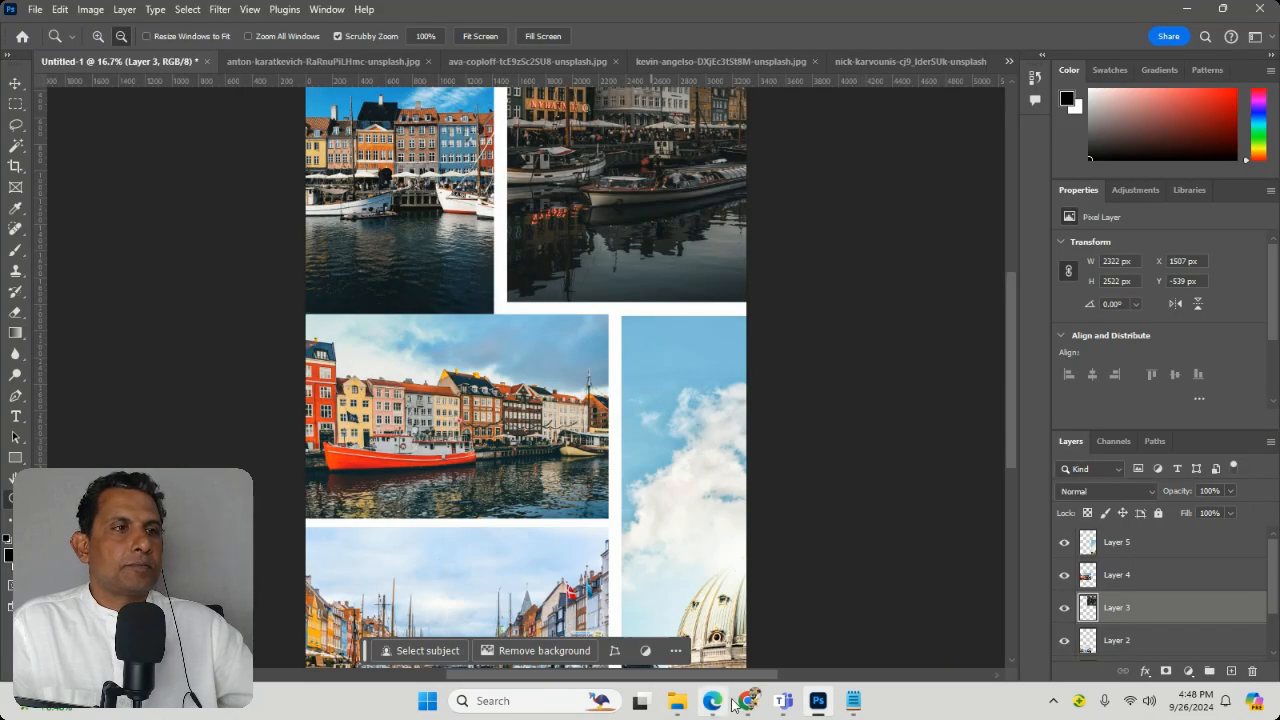
{"action": "left_click", "coordinate": [783, 701]}
{"action": "mouse_move", "coordinate": [740, 706]}
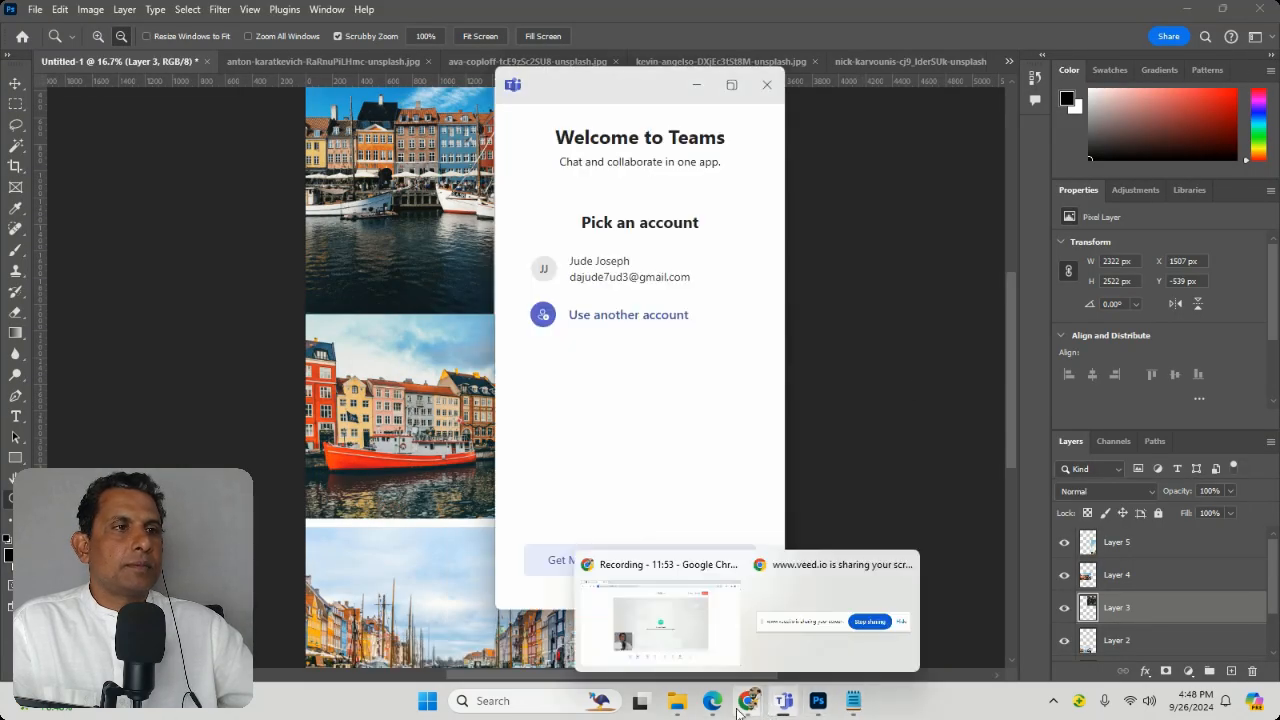